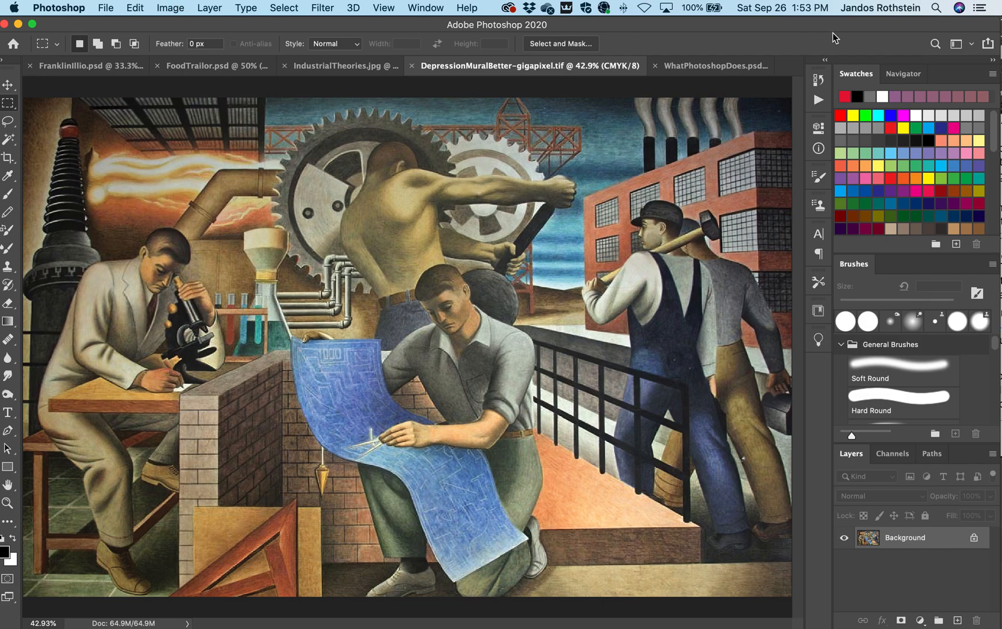
Check the available workspaces and keep the Painting workspace.
left_click(957, 44)
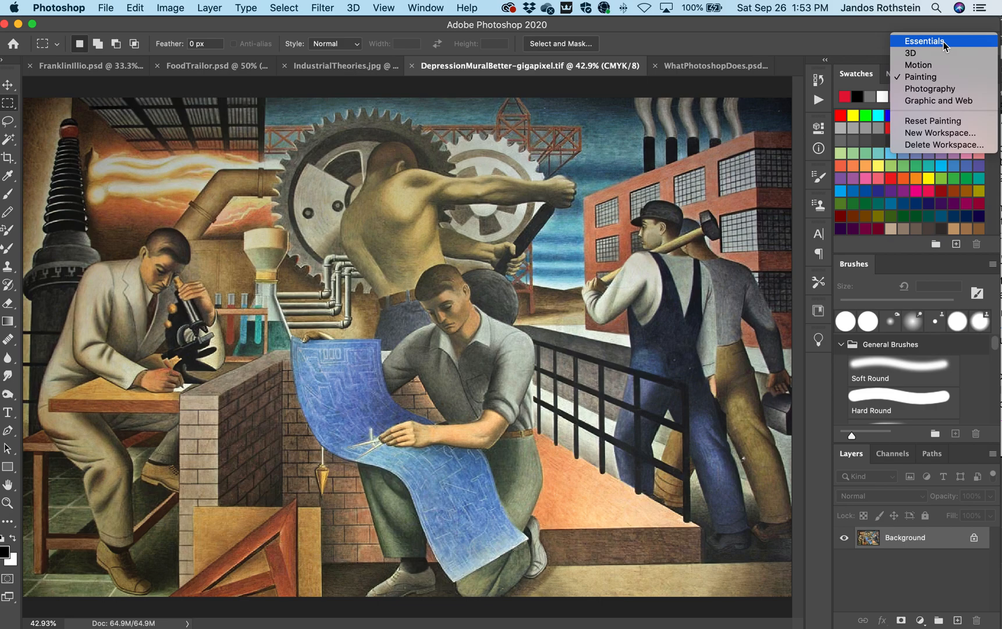
left_click(934, 79)
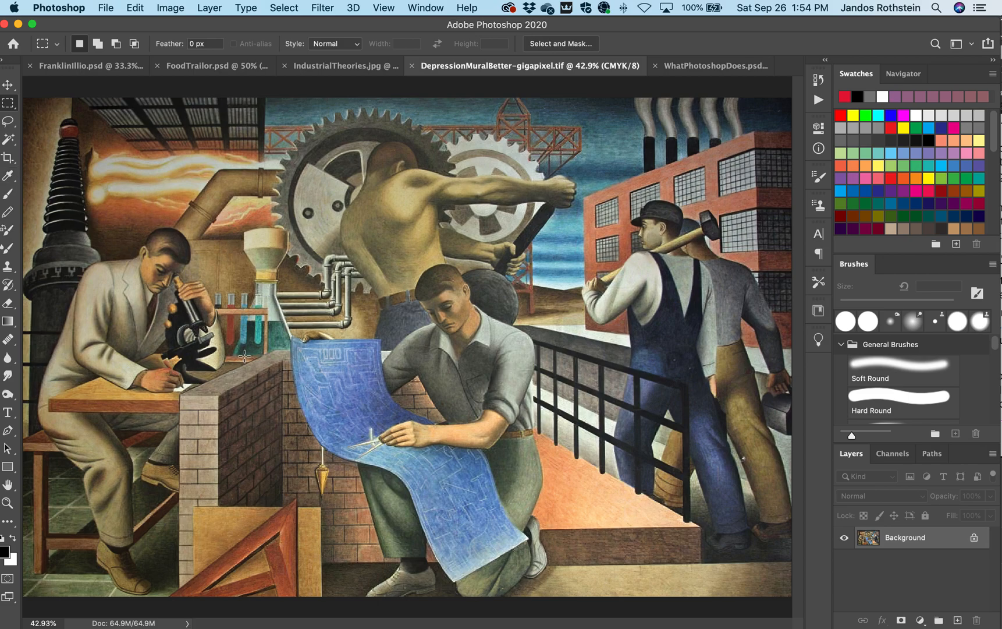
Zoom in on the kneeling man's neck and collar to 6400% to examine the individual pixels.
key("z")
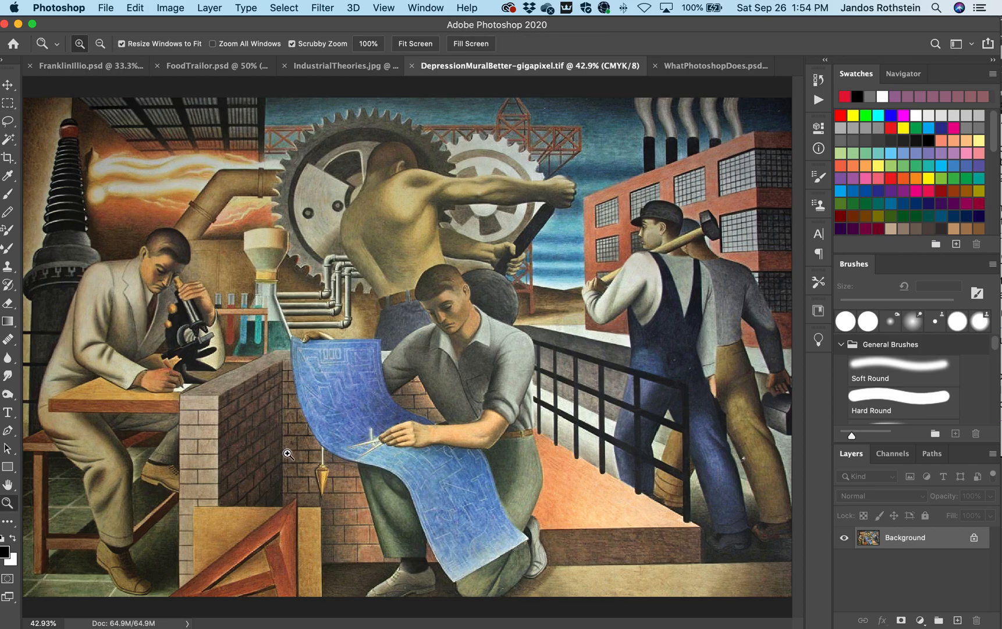
left_click(478, 325)
left_click(478, 325)
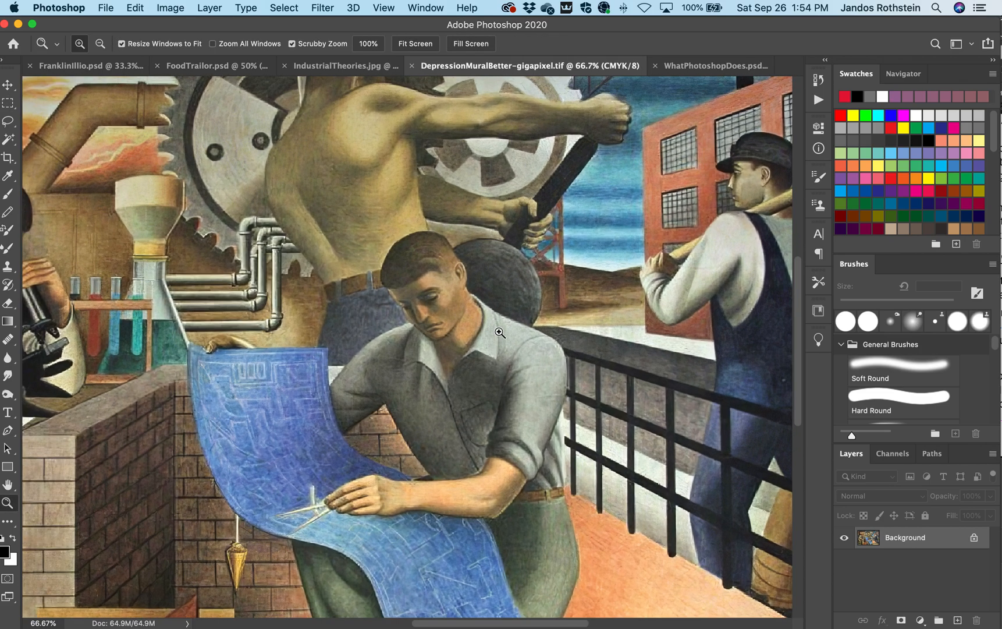
left_click(497, 337)
left_click(496, 337)
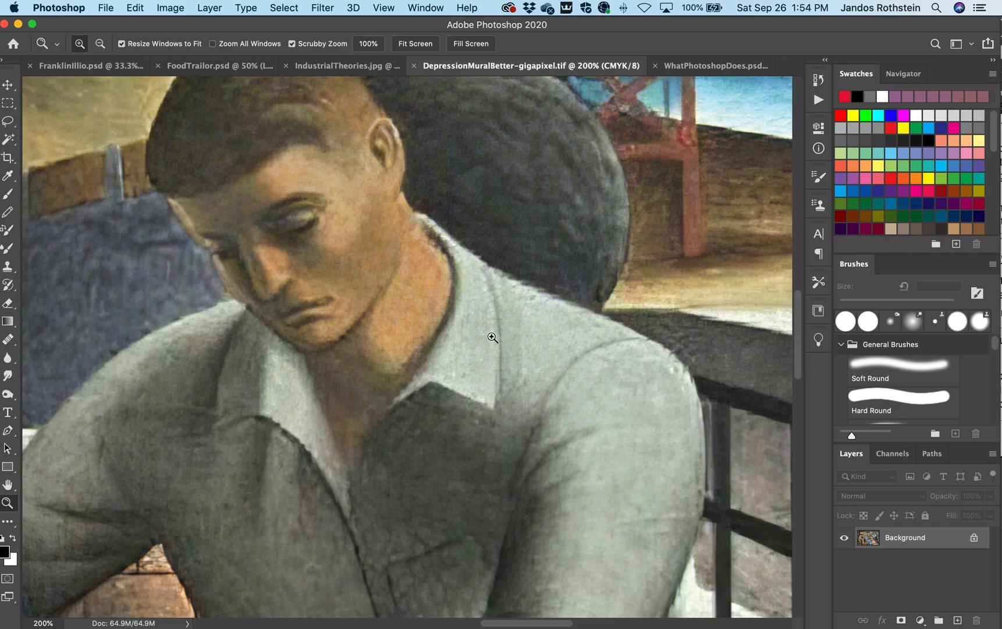
left_click(480, 326)
left_click(505, 394)
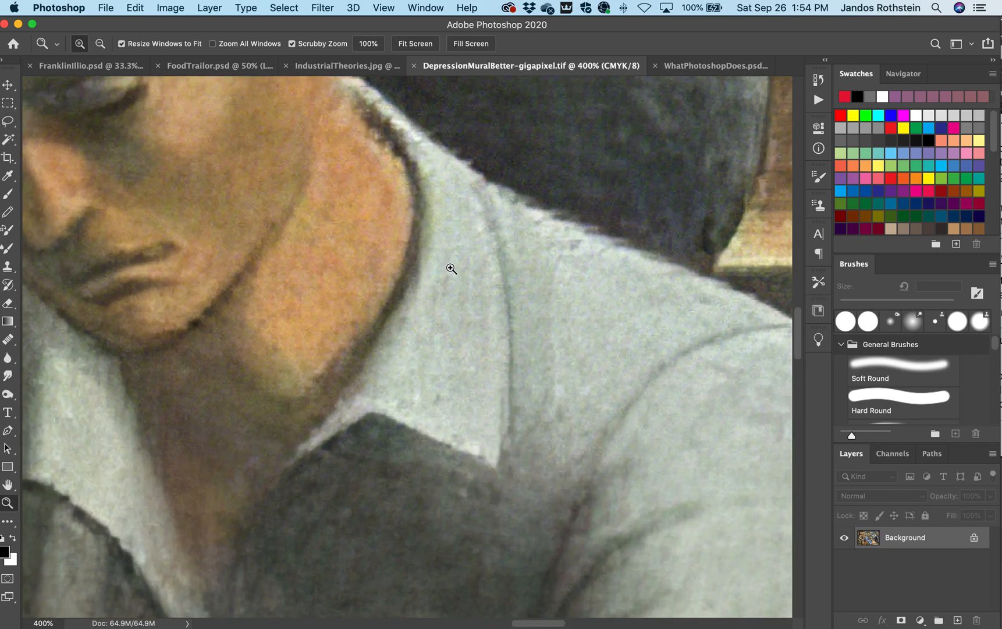
left_click(451, 269)
left_click(404, 288)
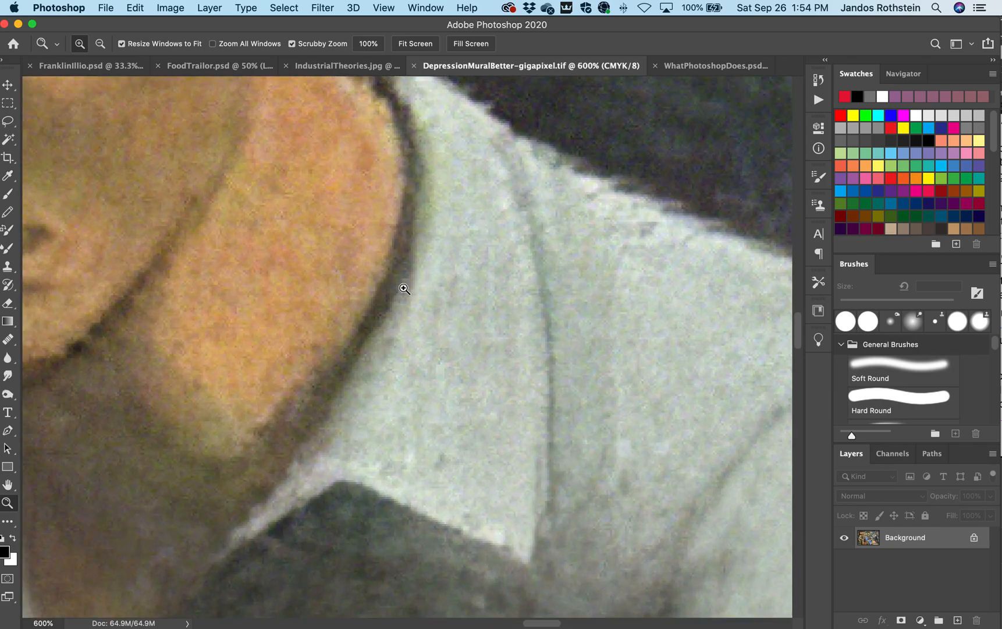
left_click(404, 288)
left_click(421, 308)
left_click(349, 257)
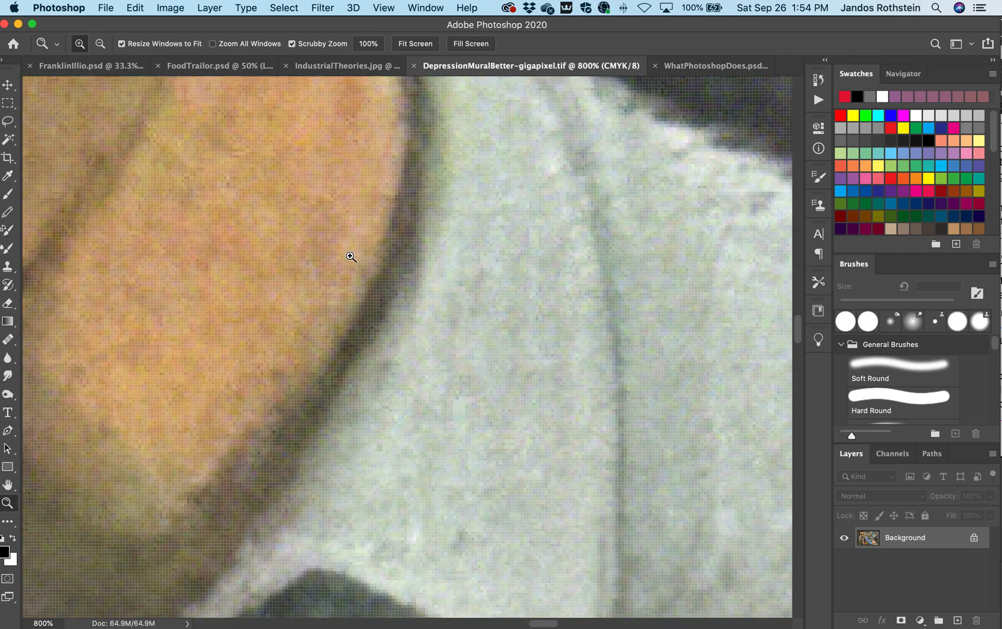
left_click(350, 272)
left_click(340, 265)
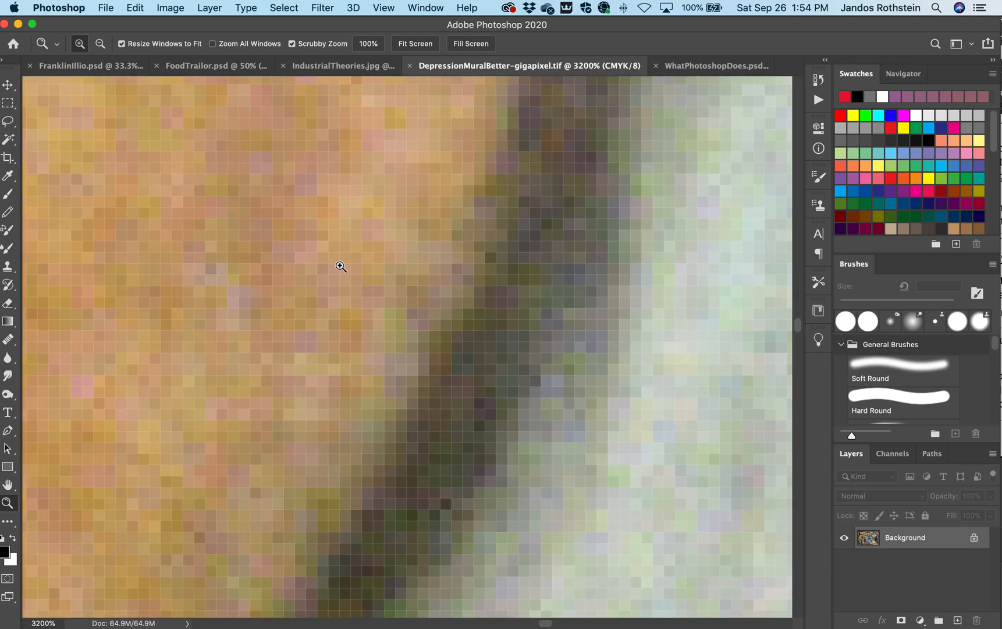
left_click(341, 266)
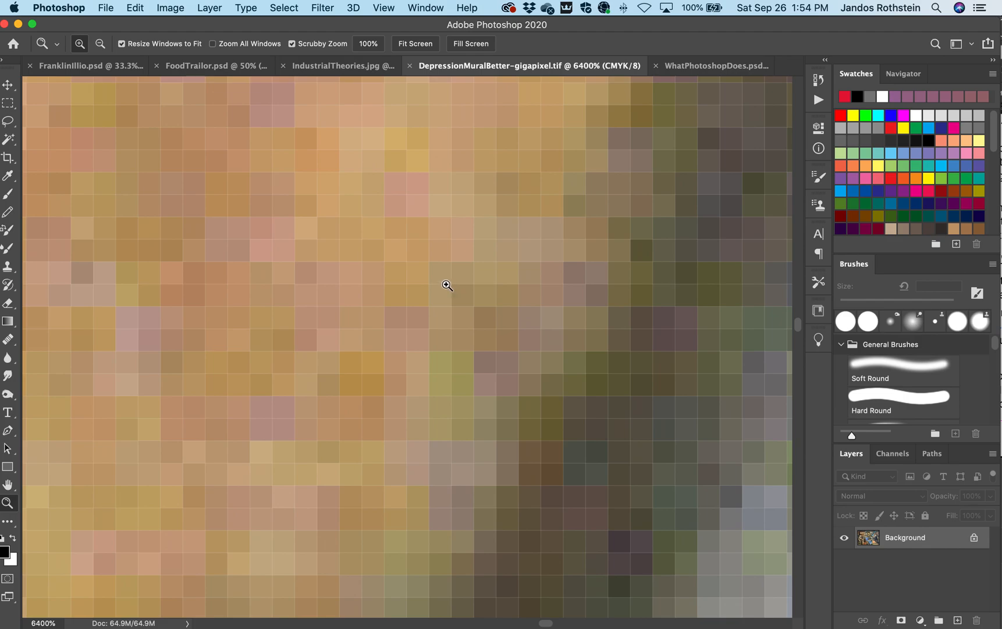
Examine the pixels across the neck and collar edge at up to 12800%, and return to the whole mural.
left_click_drag(577, 324, 212, 167)
left_click_drag(289, 269, 452, 329)
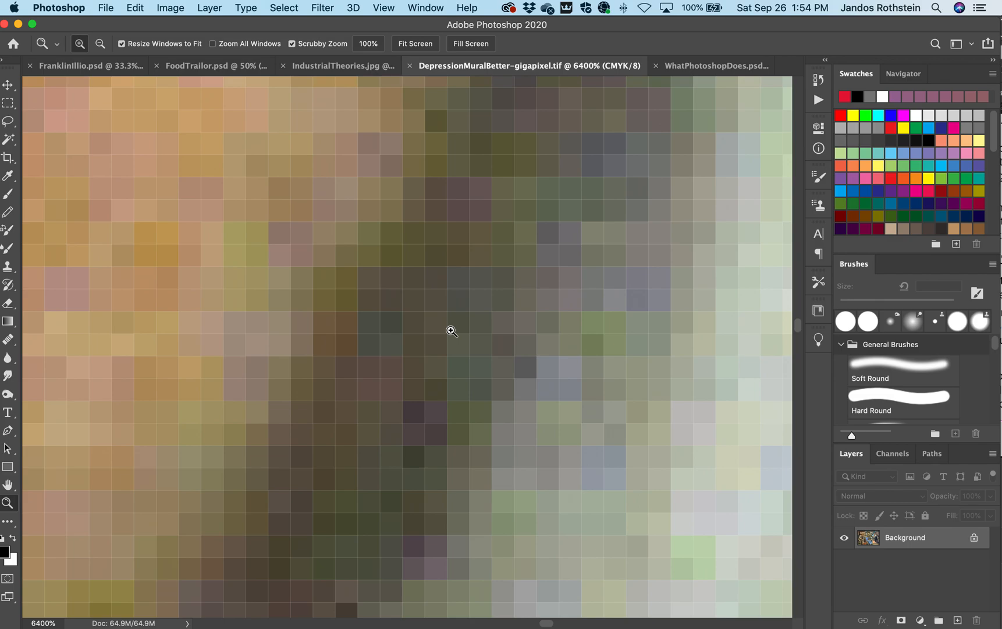
left_click_drag(477, 291, 340, 510)
left_click_drag(543, 263, 286, 591)
left_click_drag(631, 389, 502, 407)
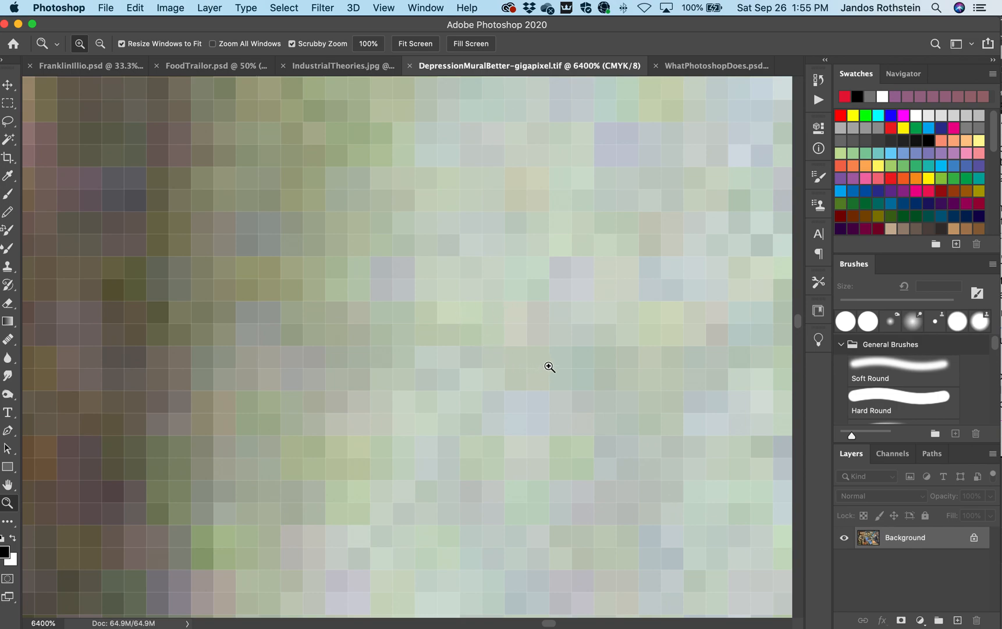
scroll(546, 368, "right", 3)
scroll(545, 368, "left", 5)
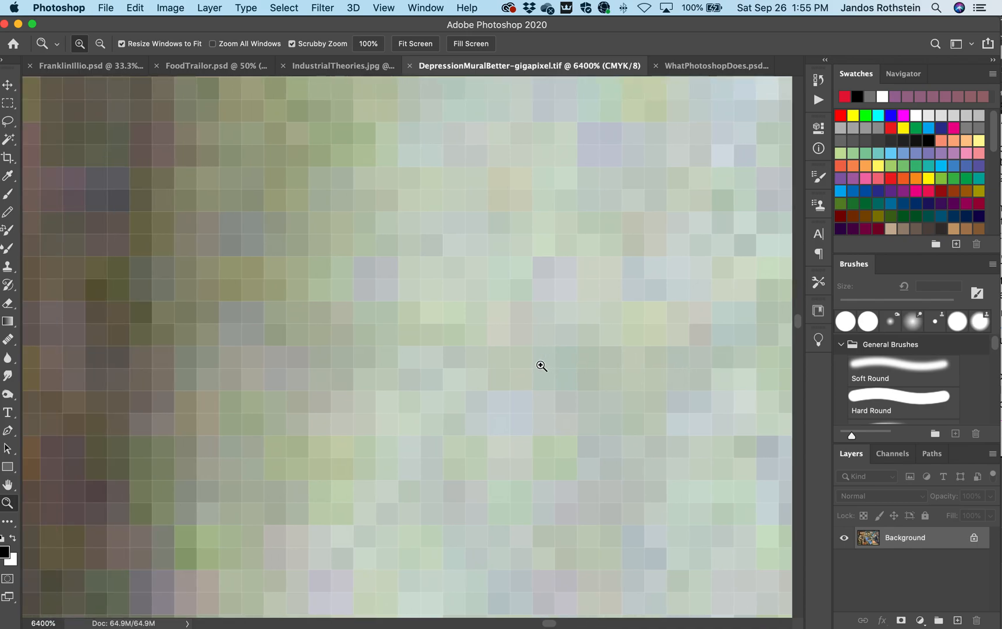
left_click(442, 351)
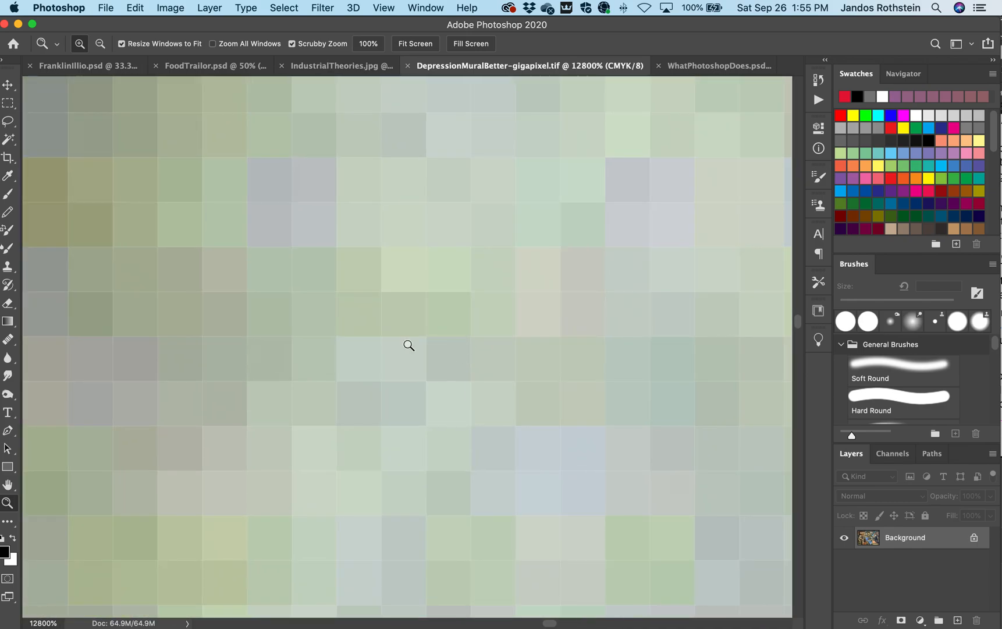
scroll(346, 337, "left", 15)
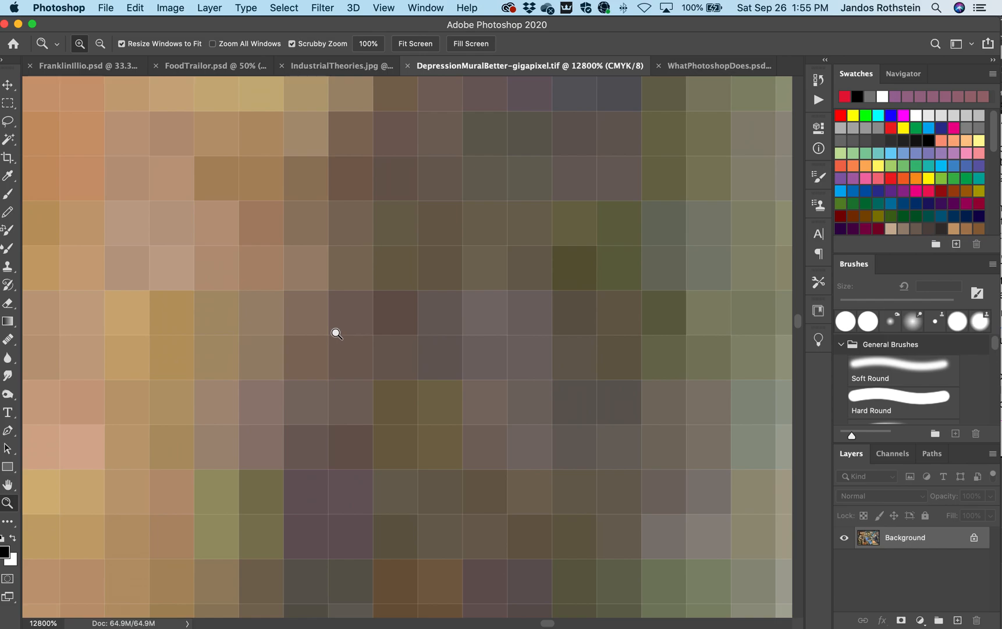
scroll(344, 332, "right", 5)
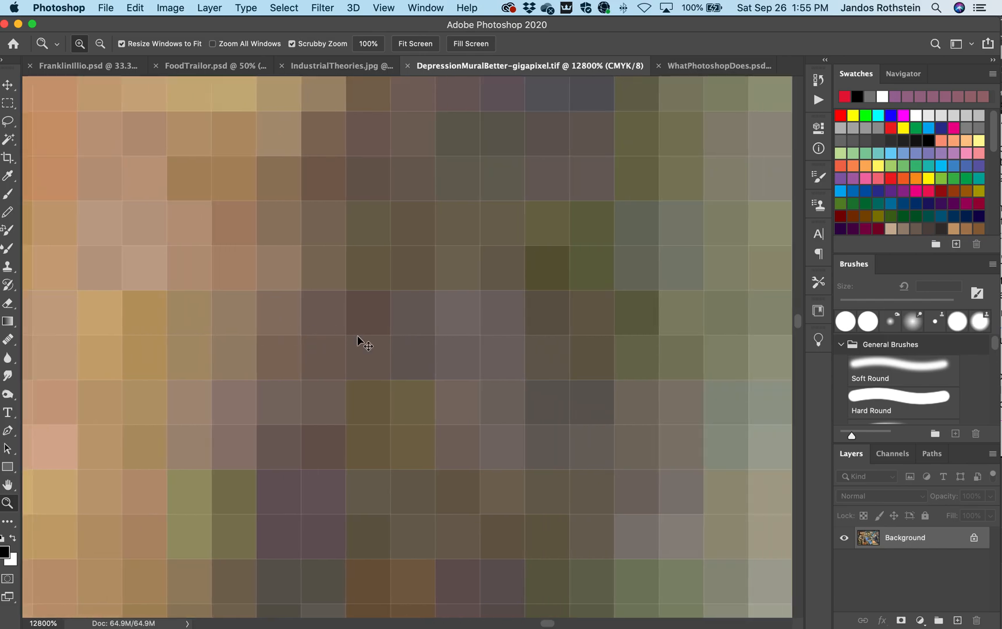
key("super+0")
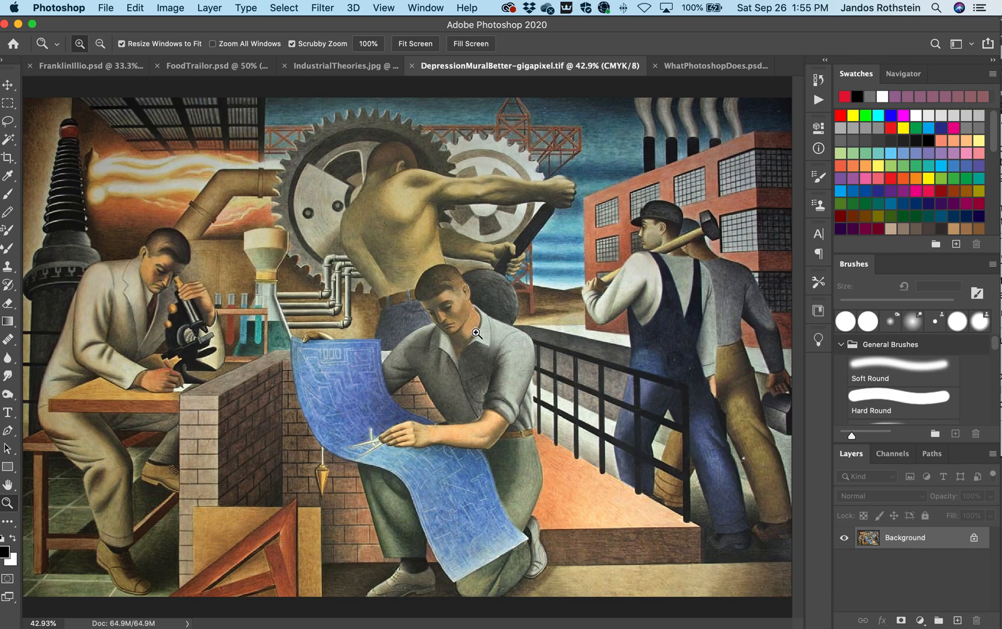
Convert the Background to a normal layer so the mural can be moved, and undo the move and conversion.
left_click(9, 86)
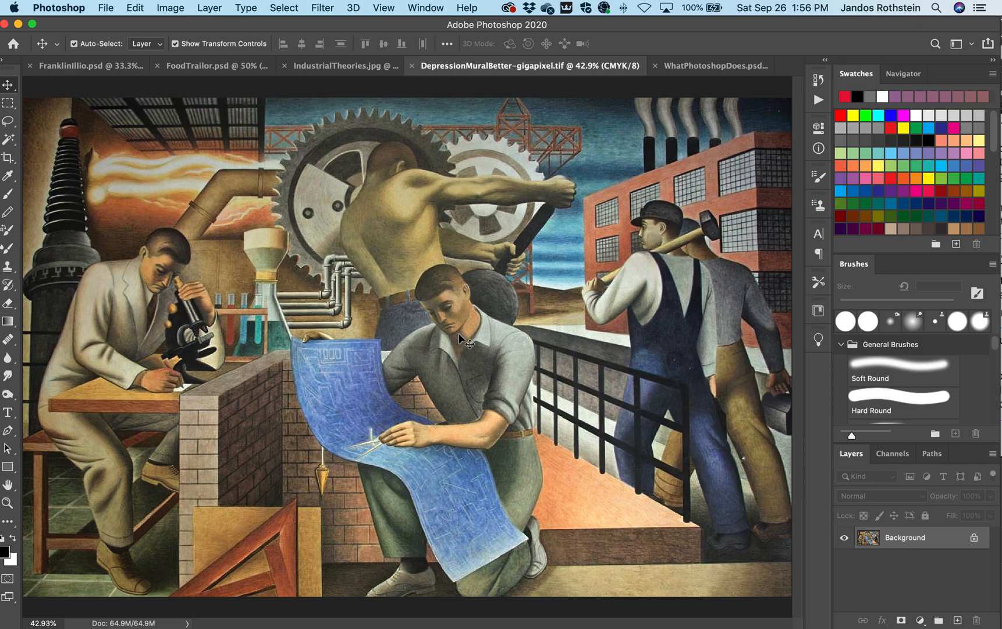
mouse_move(460, 333)
left_mouse_down()
mouse_move(602, 311)
mouse_move(473, 343)
left_mouse_up()
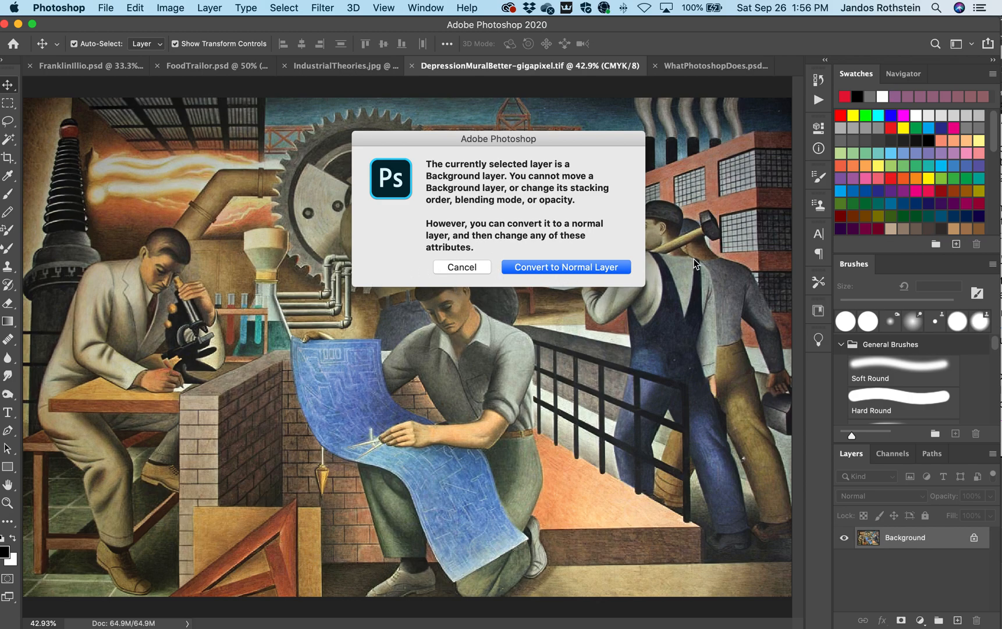
left_click(550, 268)
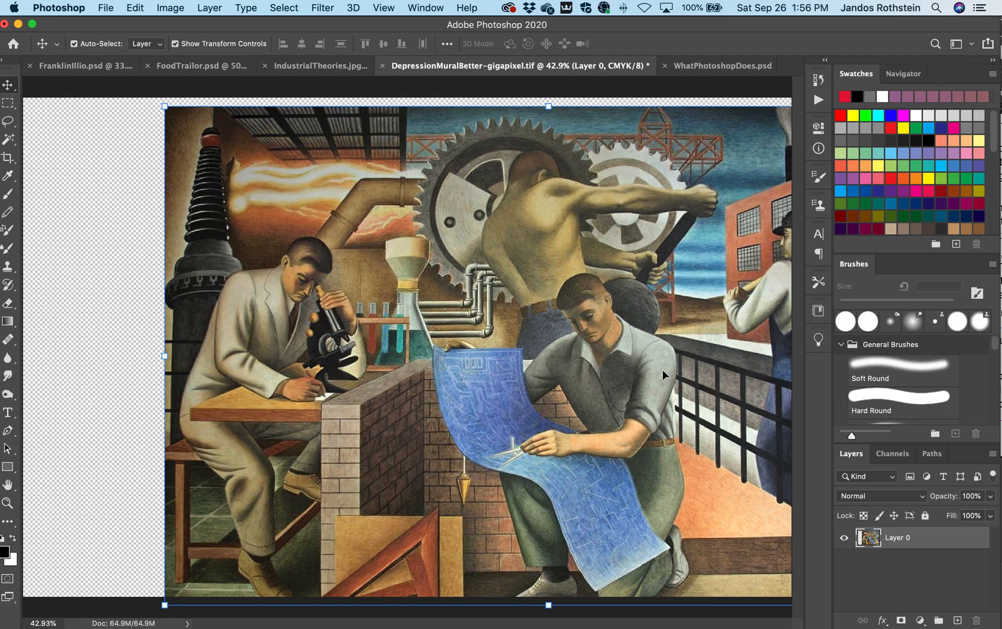
key("super+z")
key("super+z")
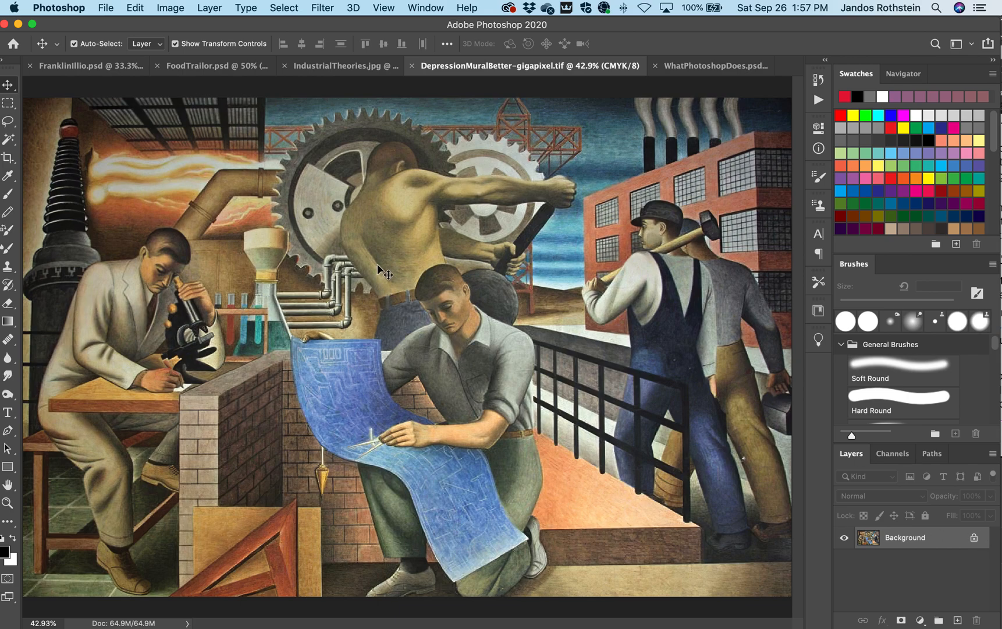
Try to move the locked Background layer without converting it to a normal layer.
left_click_drag(361, 257, 504, 354)
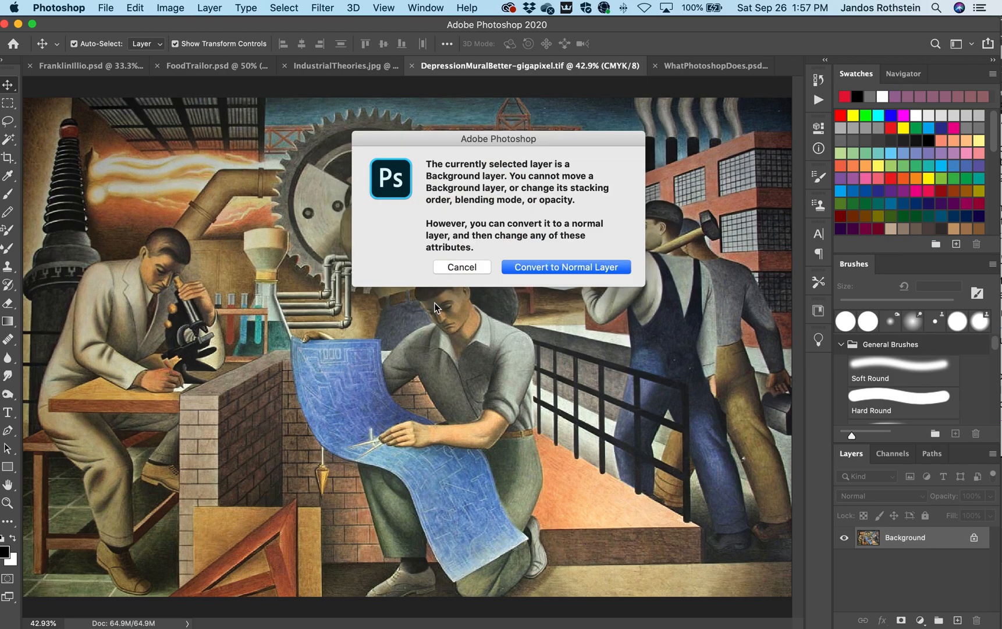
left_click(468, 268)
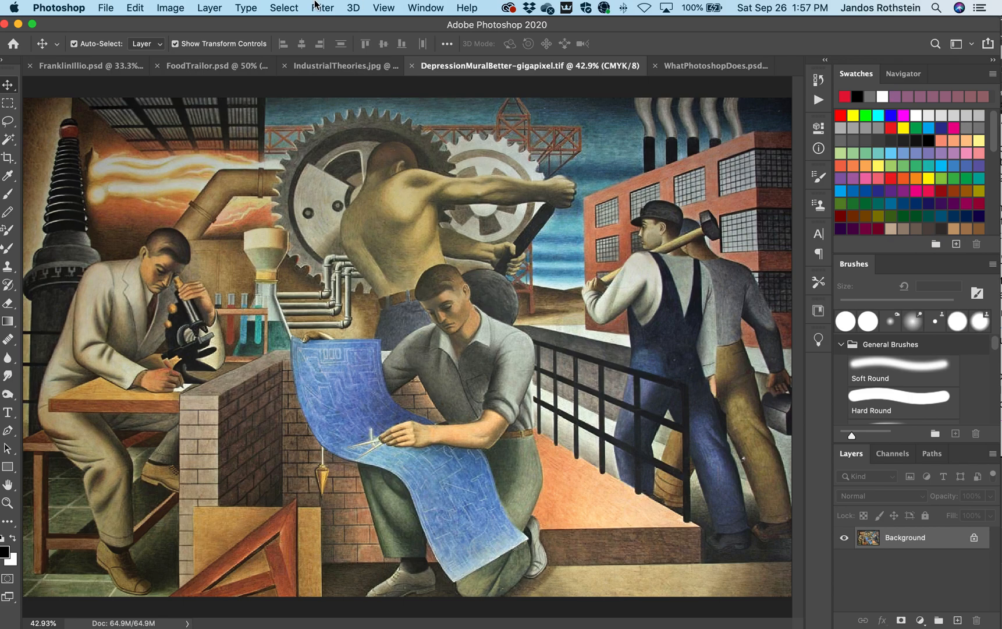
Select a rectangular area around the upper body of the seated man at the microscope.
left_click_drag(278, 24, 281, 26)
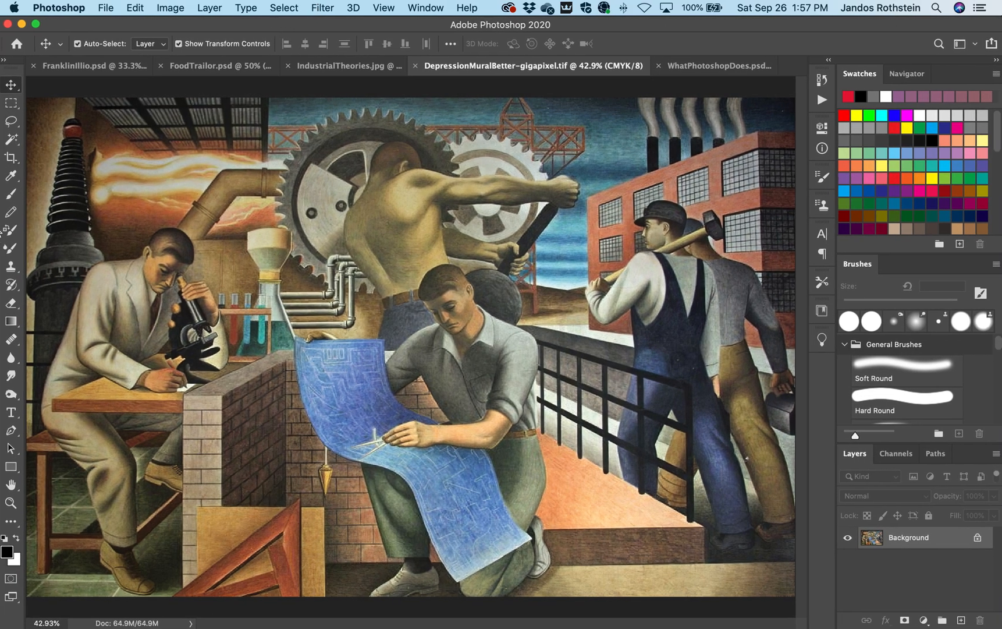
left_click(11, 103)
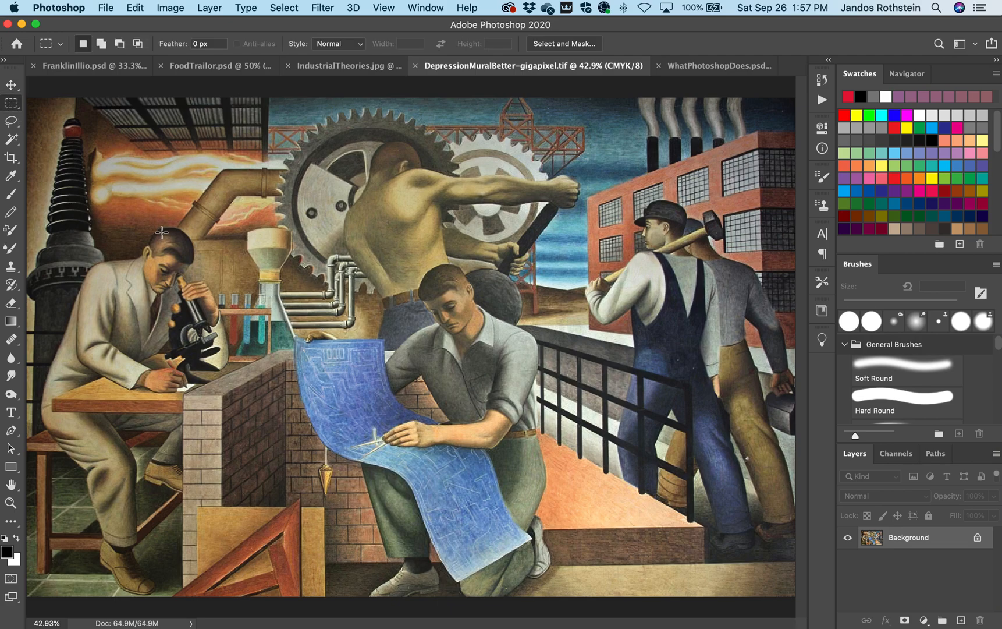
left_click_drag(95, 220, 260, 387)
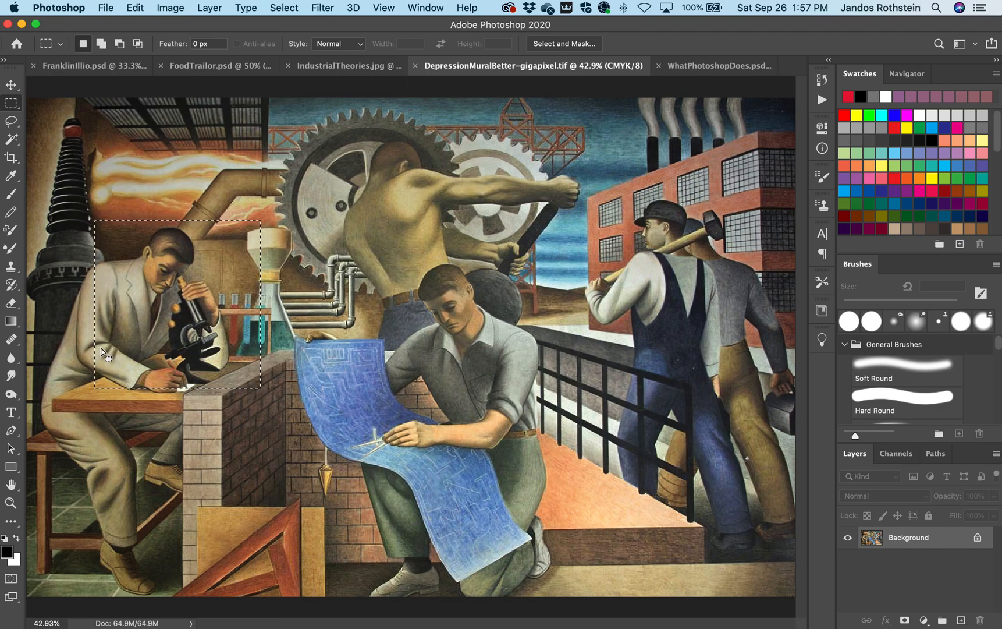
Move the selected pixels up and to the right so they cover the pipe beside the large gear, and deselect them.
left_click(13, 86)
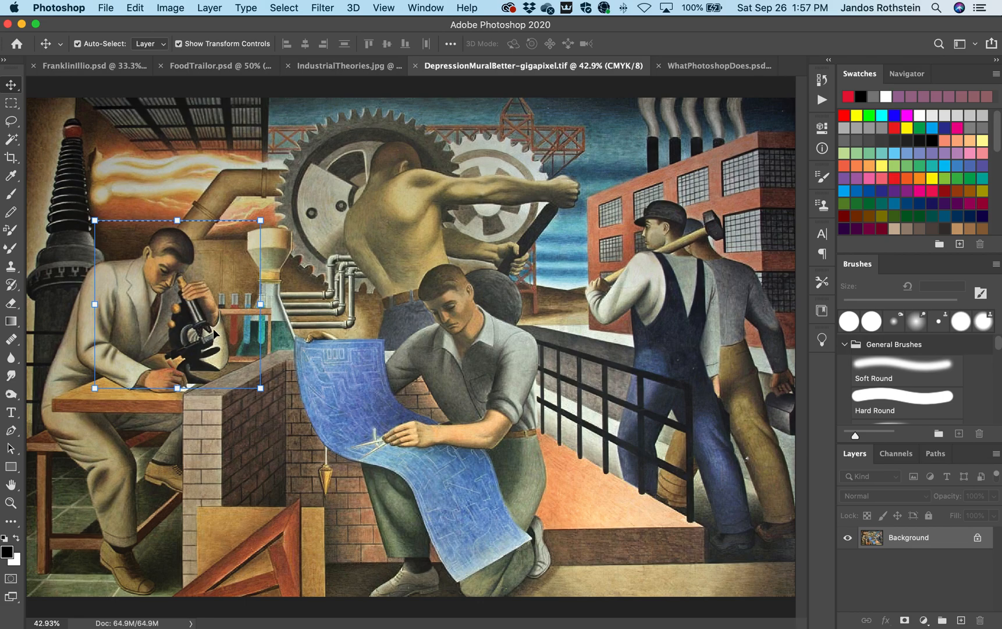
left_click_drag(150, 319, 332, 207)
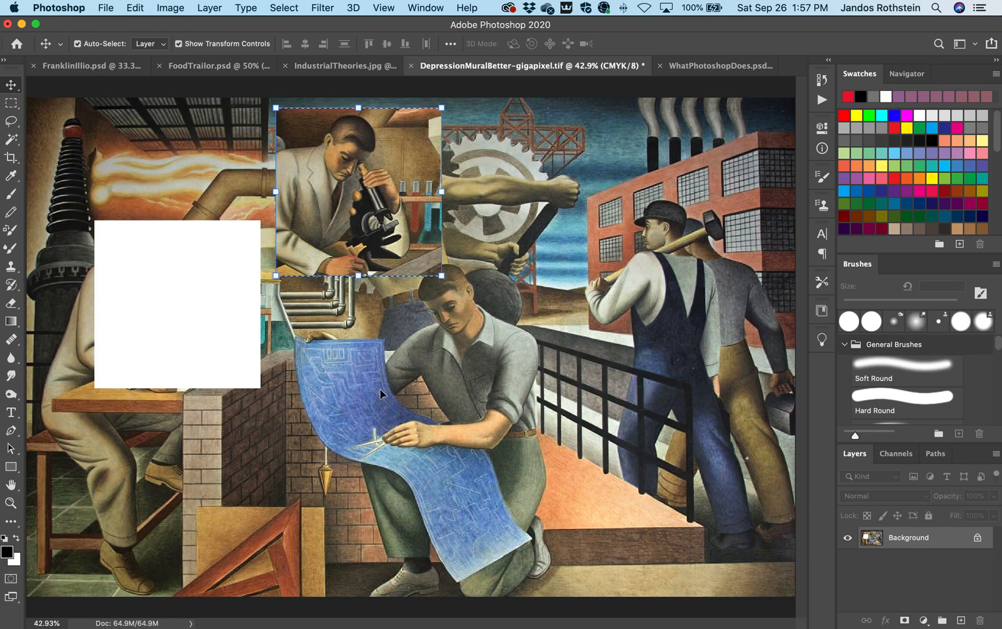
left_click_drag(382, 205, 266, 215)
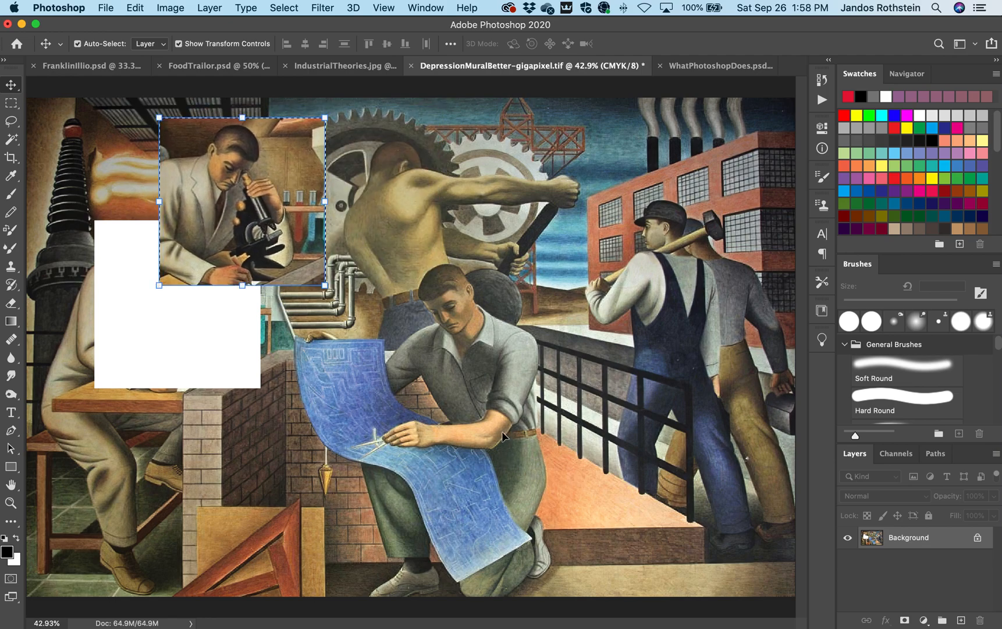
left_click(11, 103)
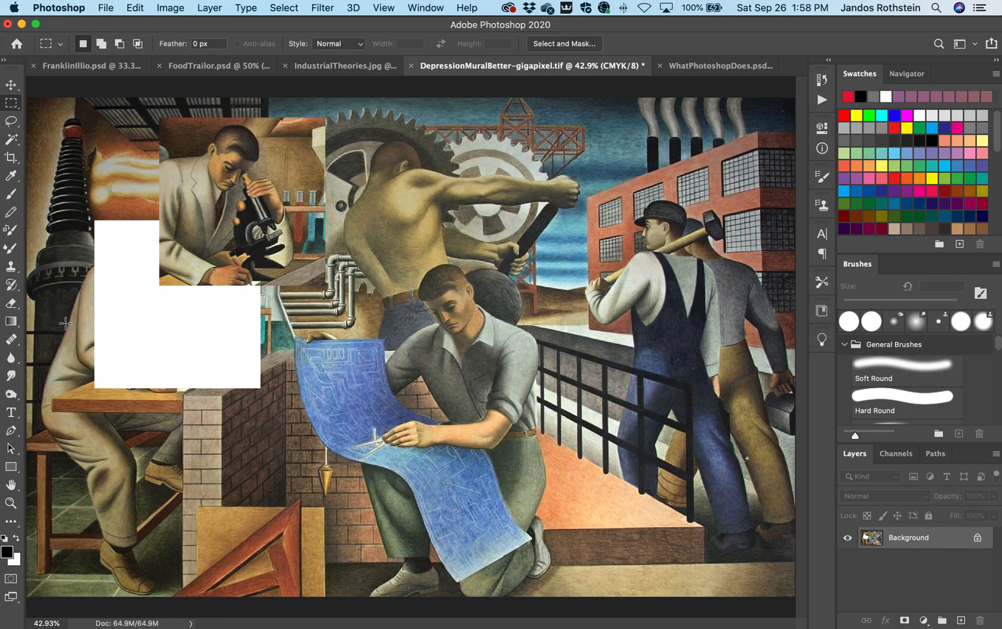
Begin a Pen path at the blueprint's upper right corner and trace its top edge to the upper left corner.
left_click(10, 502)
left_click(432, 447)
left_click(386, 450)
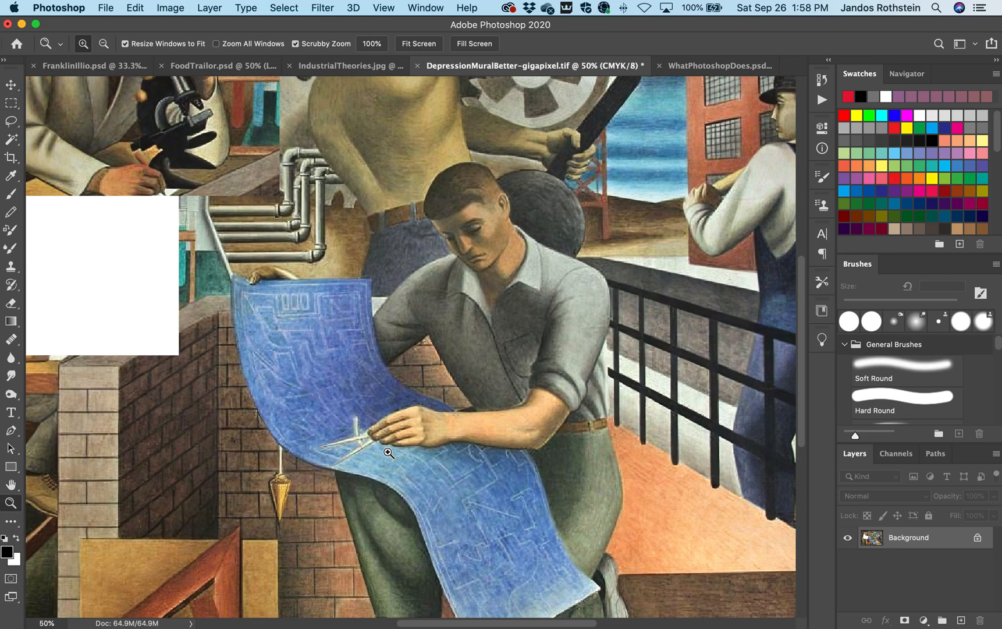
left_click(364, 438)
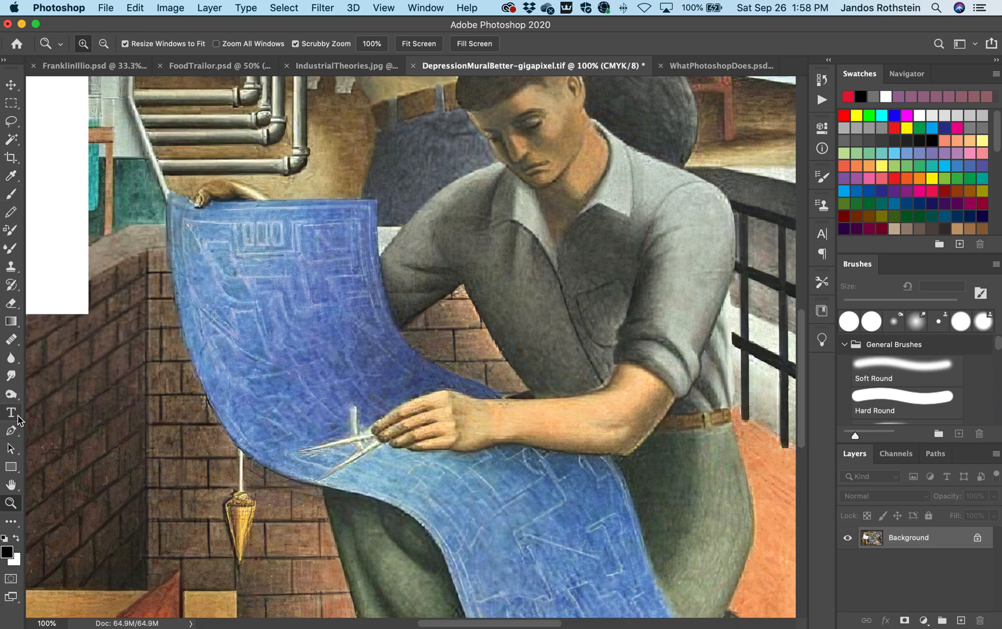
left_click(11, 431)
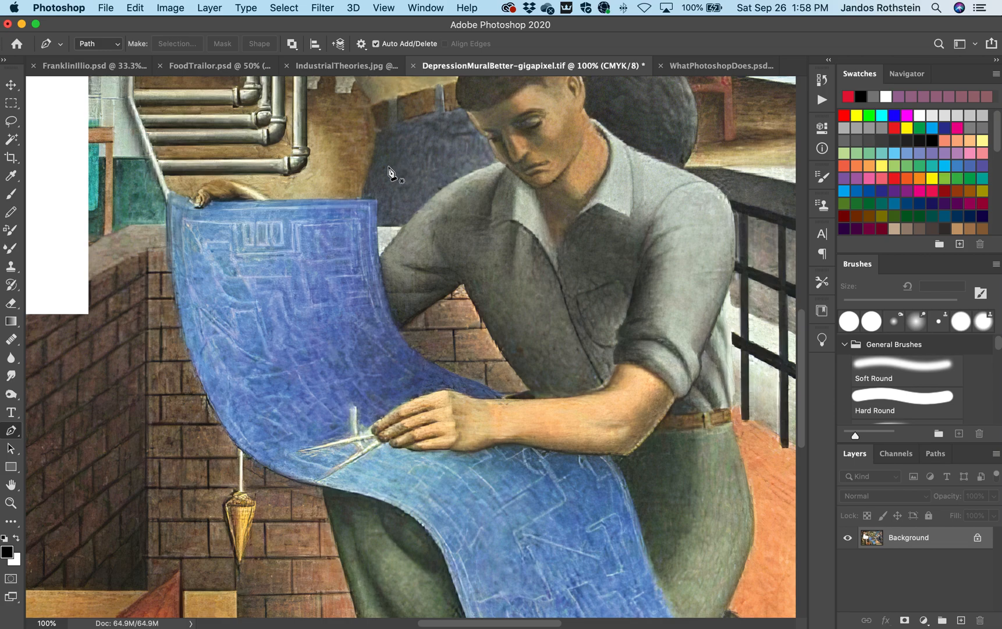
left_click(375, 200)
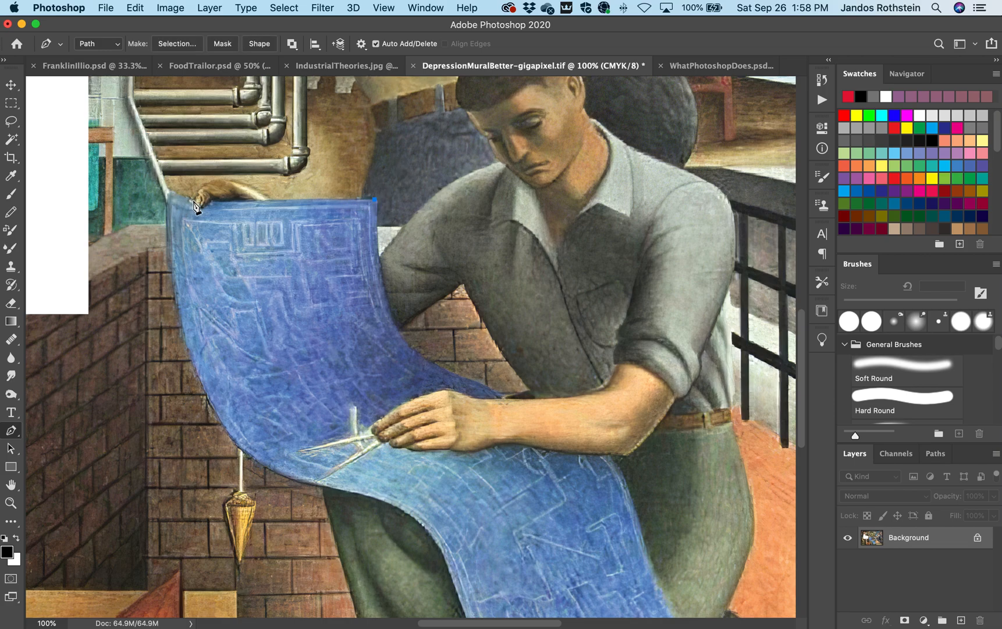
left_click_drag(194, 200, 185, 198)
left_click(164, 189)
Continue the Pen path with curved points down the blueprint's left edge to its lower left corner.
left_click_drag(173, 289, 178, 307)
left_click(239, 449)
left_click_drag(239, 449, 252, 459)
left_click_drag(346, 494, 378, 502)
left_click_drag(441, 549, 454, 578)
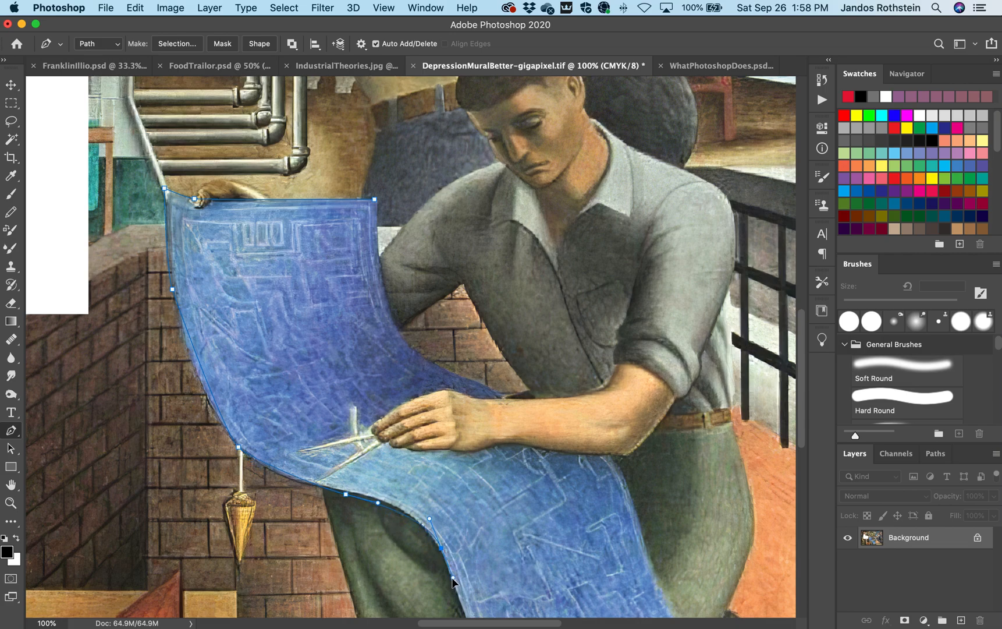
scroll(492, 559, "down", 5)
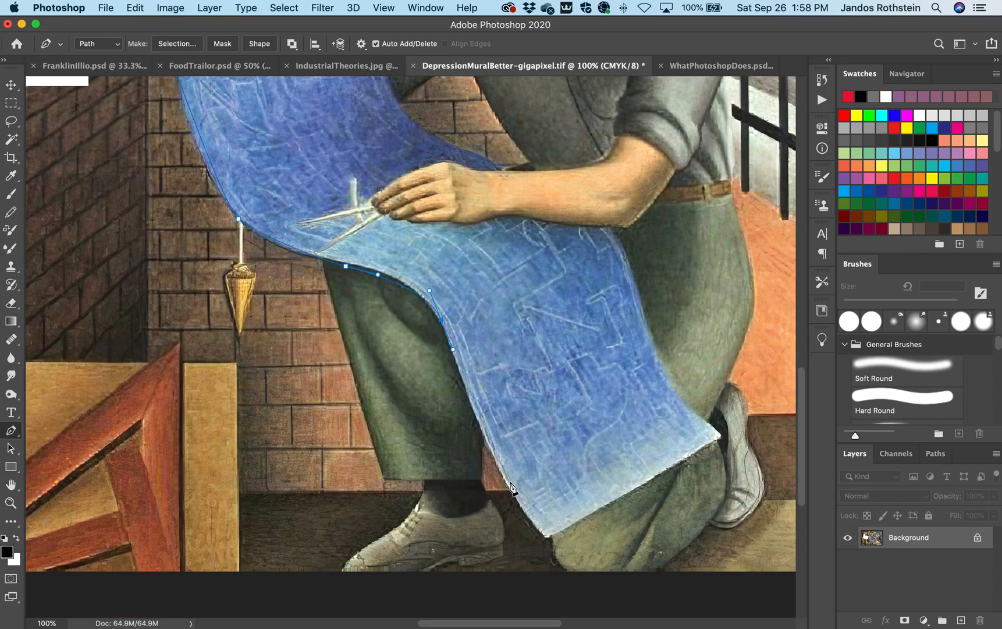
left_click_drag(506, 482, 517, 502)
left_click(547, 536)
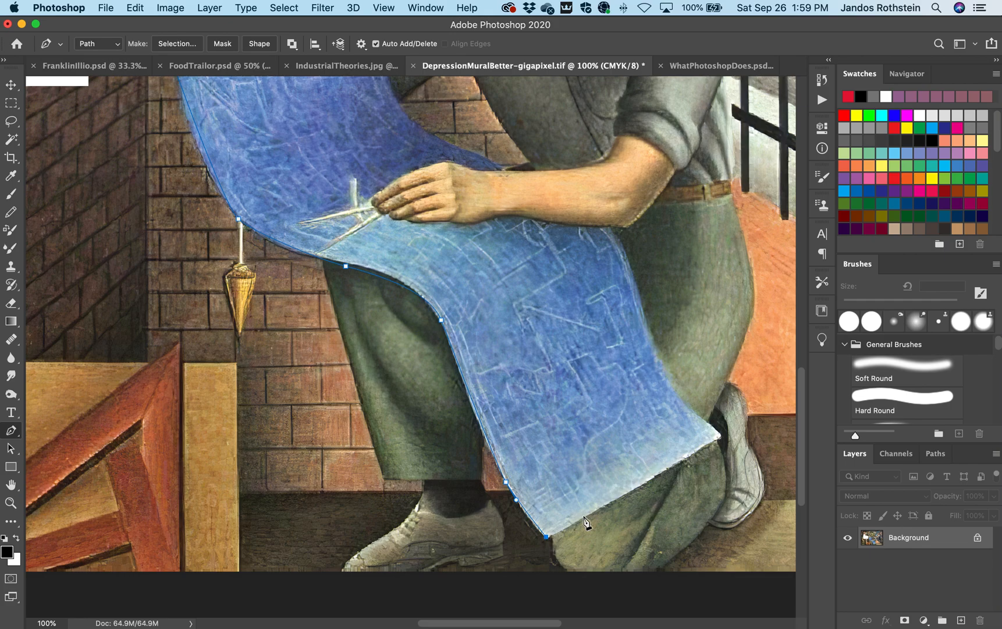
Trace the blueprint's bottom edge and curved right edge, cutting across the man's forearm, and close the path at its starting point.
left_click(720, 436)
left_click_drag(688, 405, 678, 394)
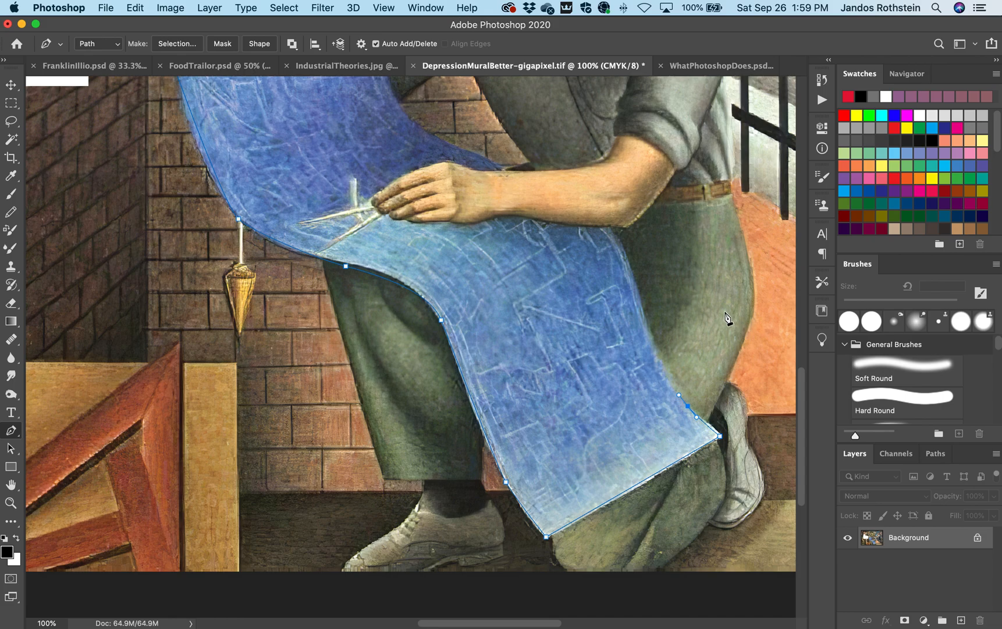
left_click_drag(624, 255, 614, 236)
left_click_drag(536, 180, 520, 170)
left_click_drag(452, 142, 438, 136)
scroll(439, 168, "up", 5)
scroll(438, 169, "up", 2)
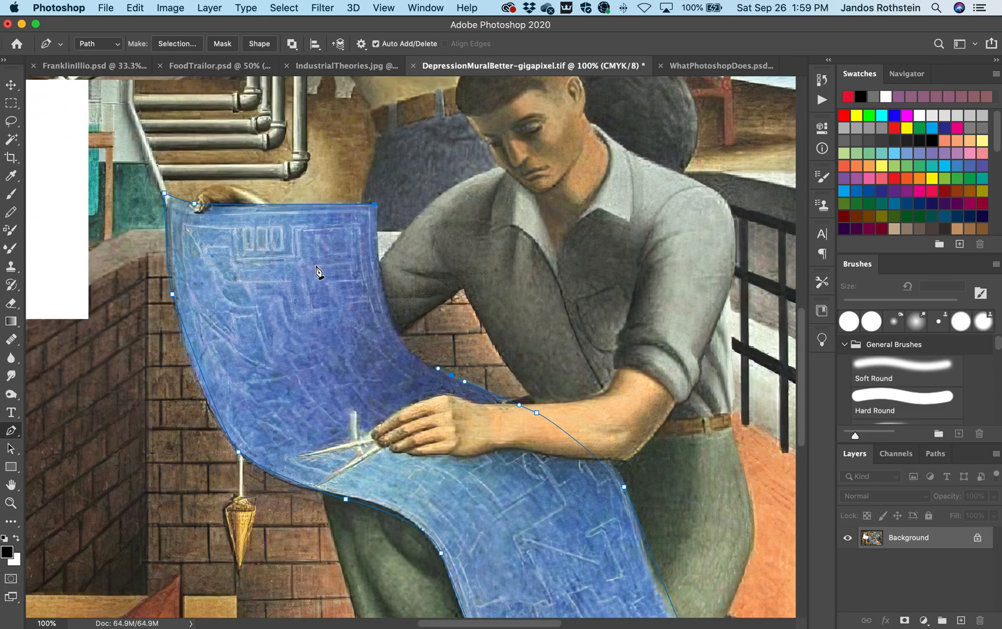
mouse_move(382, 284)
left_mouse_down()
mouse_move(370, 221)
mouse_move(392, 287)
mouse_move(383, 269)
mouse_move(381, 306)
left_mouse_up()
left_click(374, 207)
left_click(374, 207)
Save the work path around the blueprint as BluePaht and load it as a selection.
left_click(939, 454)
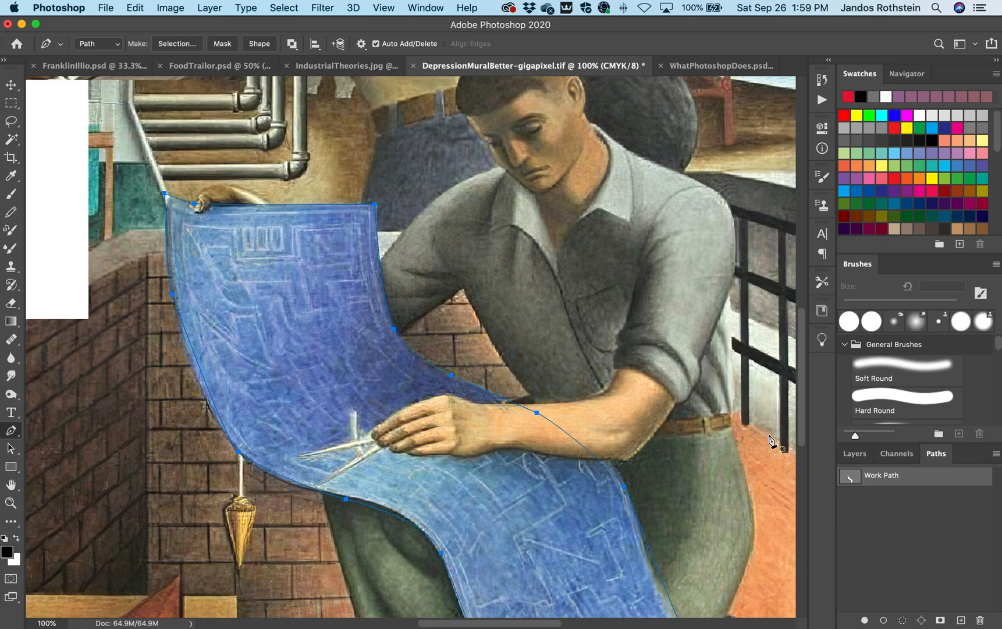
double_click(892, 476)
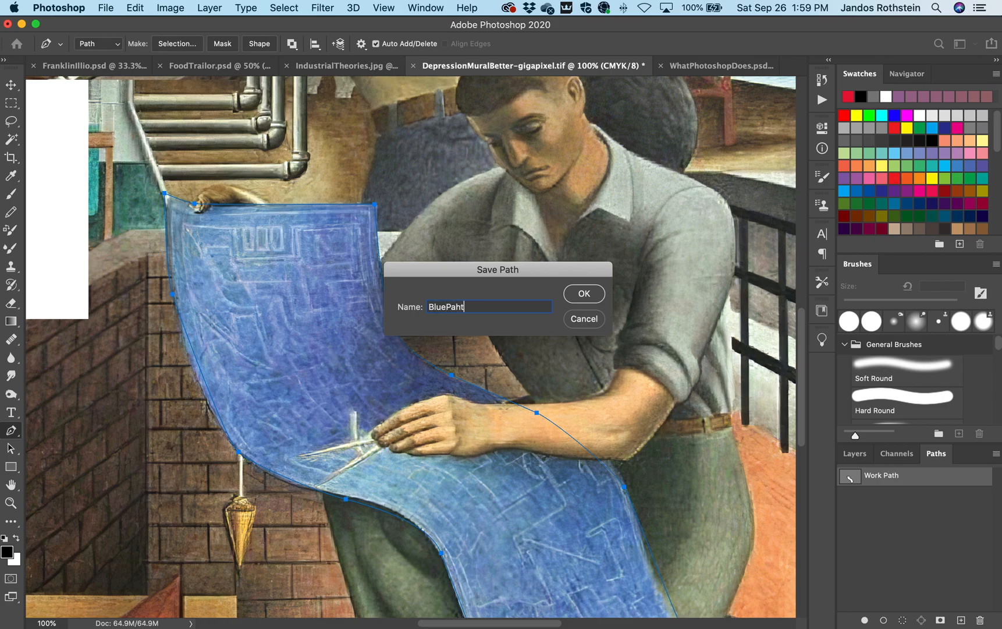
type("BluePaht")
key("Return")
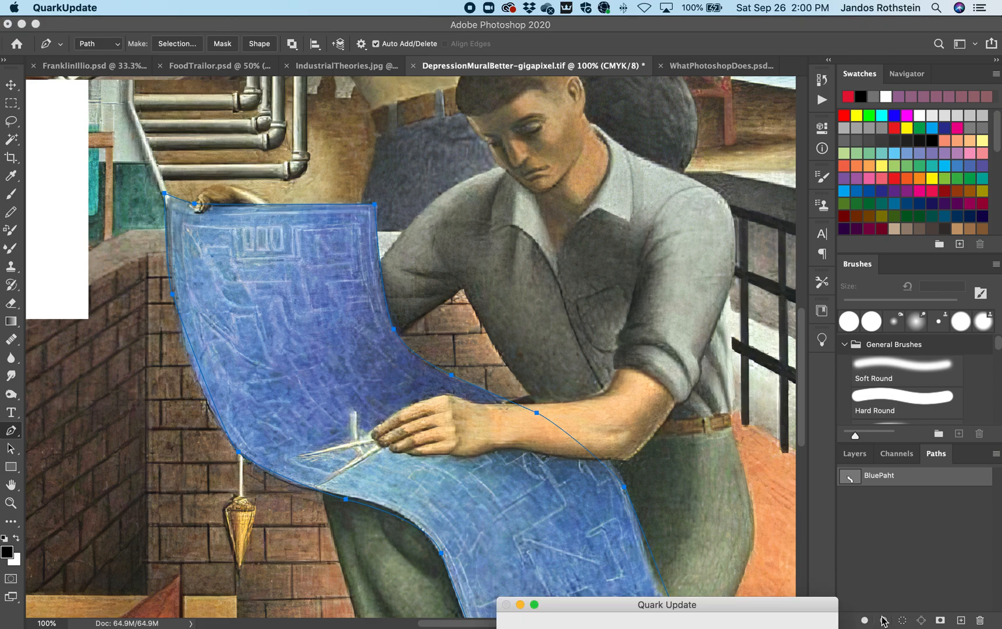
left_click_drag(818, 612, 785, 627)
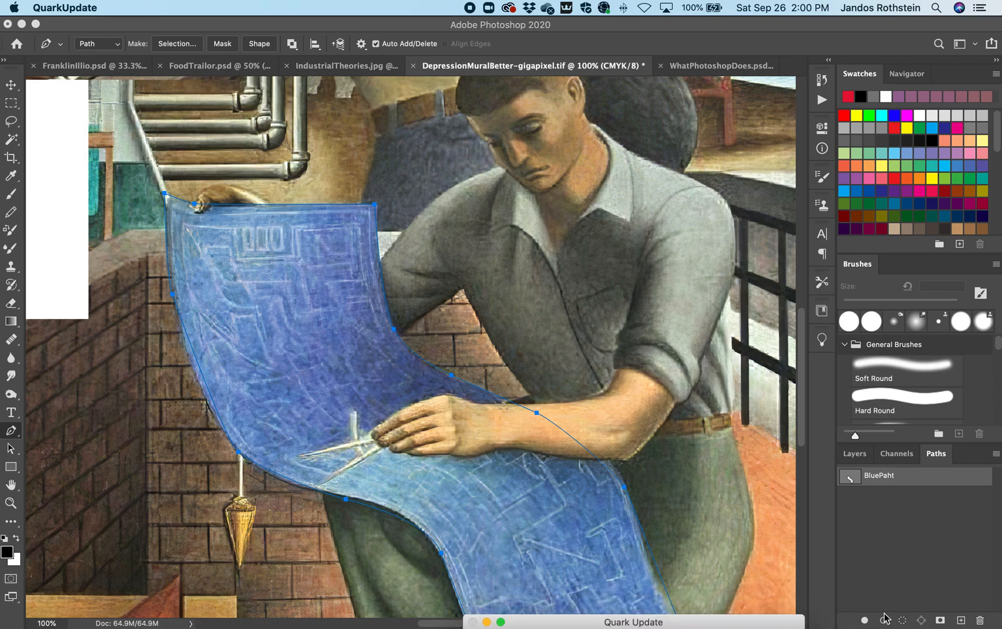
left_click(903, 620)
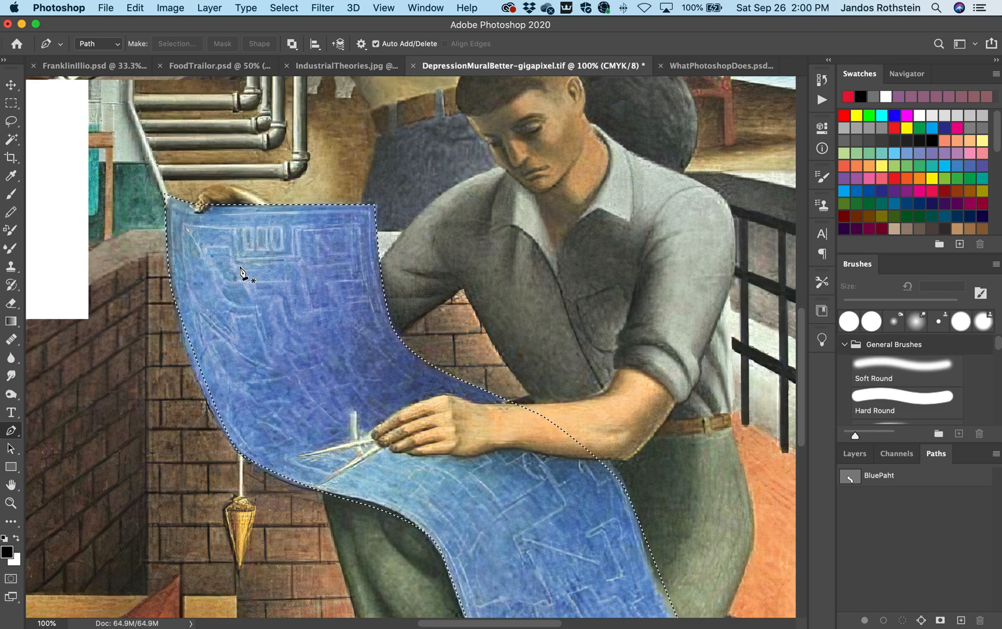
scroll(242, 278, "right", 3)
left_click(378, 8)
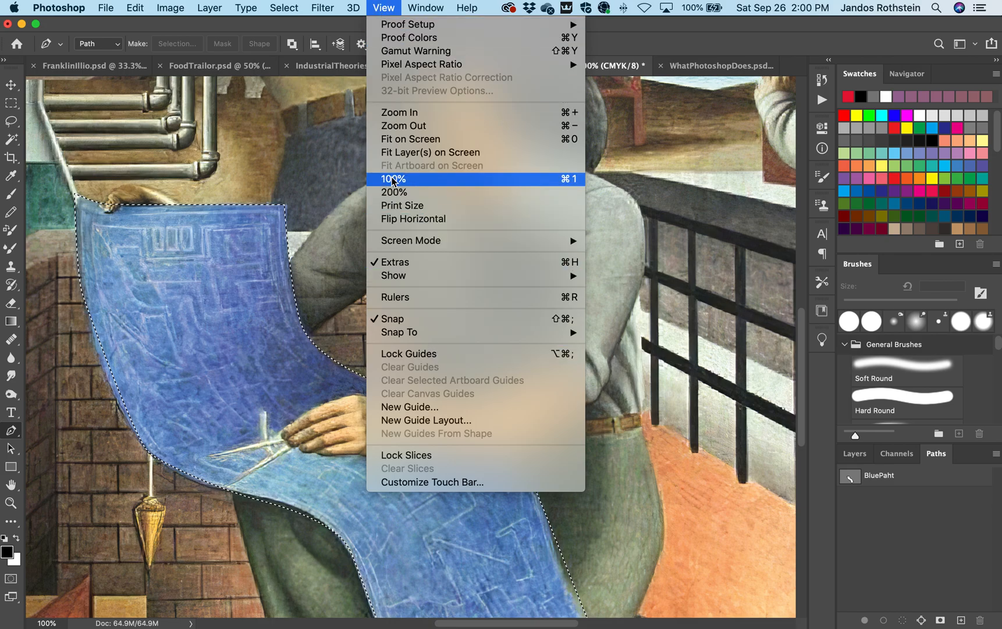
mouse_move(304, 4)
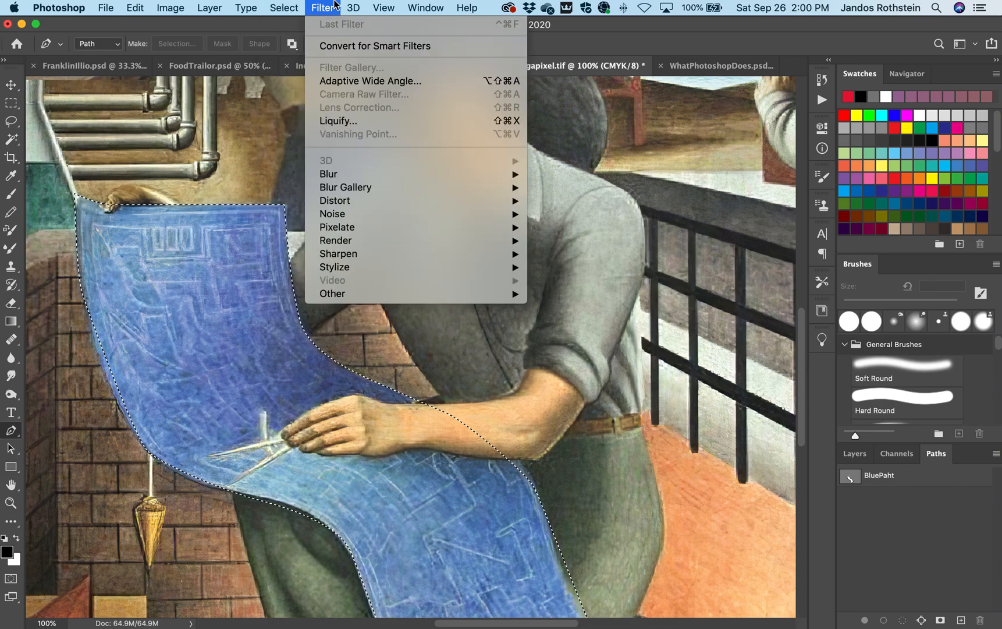
mouse_move(398, 4)
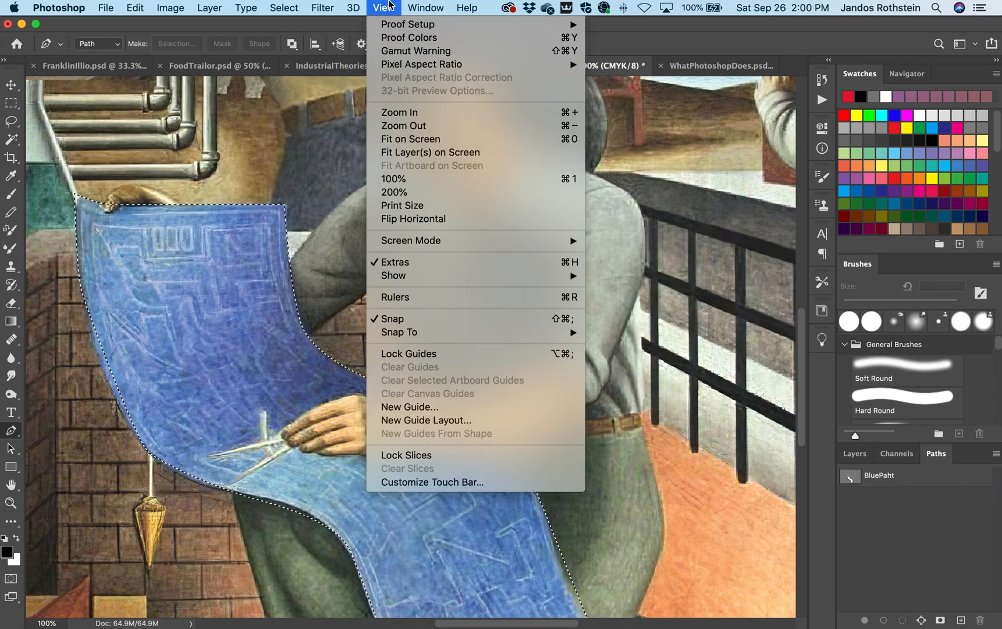
left_click(389, 6)
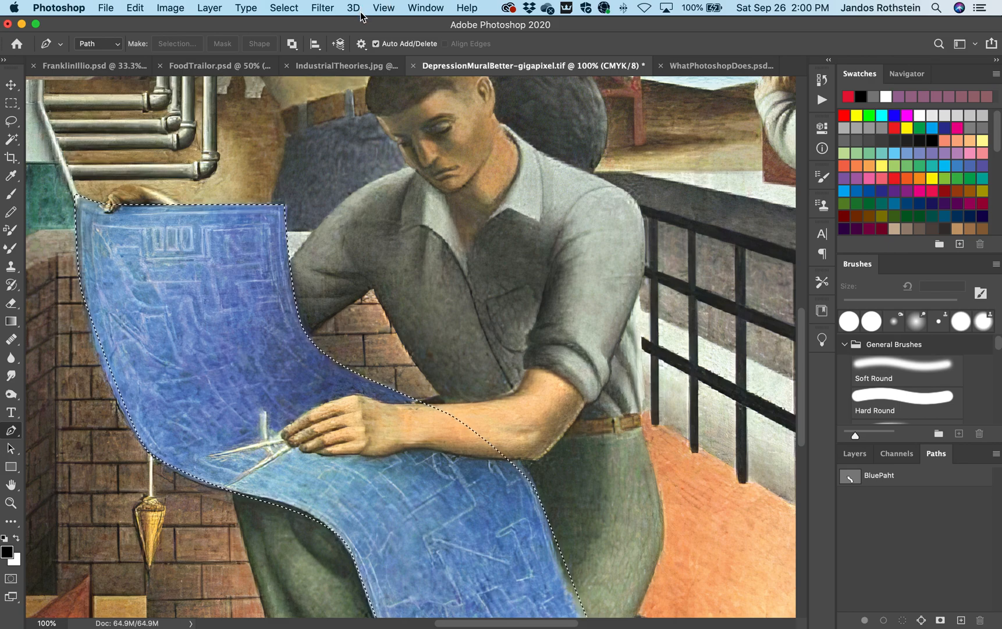
Move the selected blueprint pixels a little to the right and slightly up, exposing a white strip along the blueprint's left edge.
left_click(12, 86)
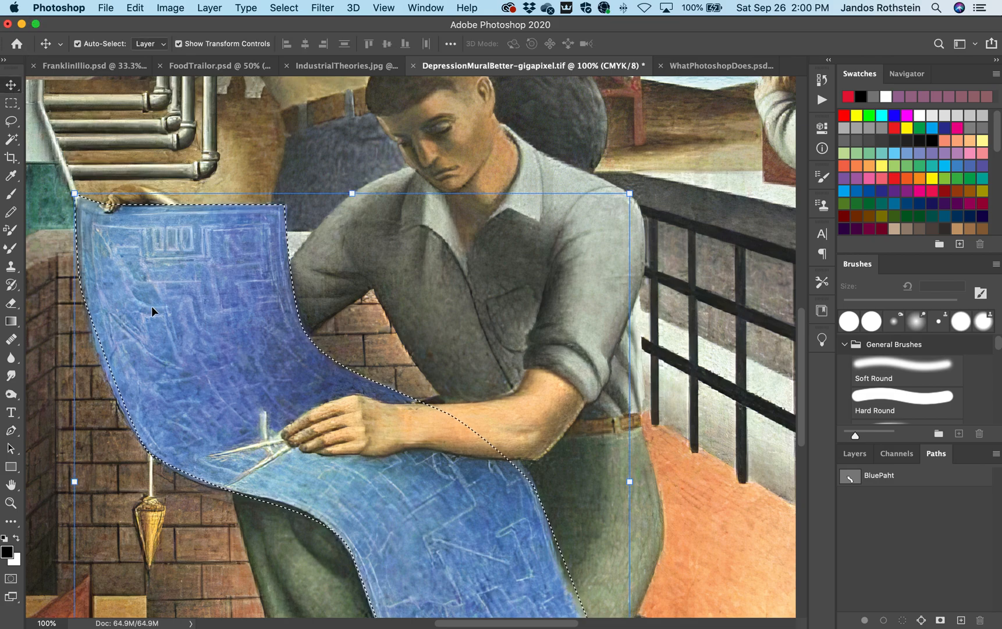
left_click_drag(159, 366, 414, 318)
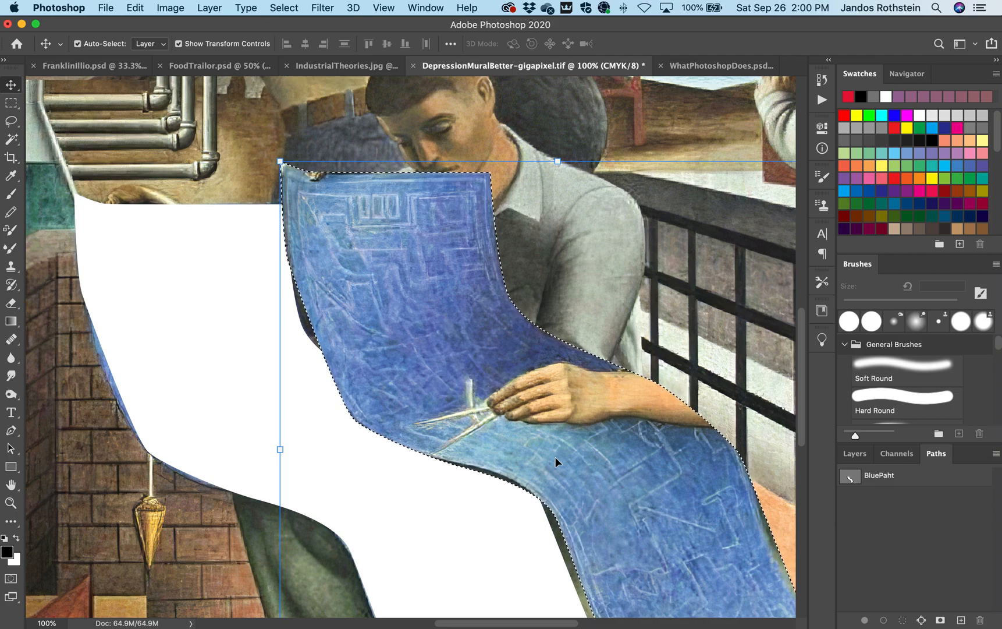
left_click_drag(588, 489, 418, 507)
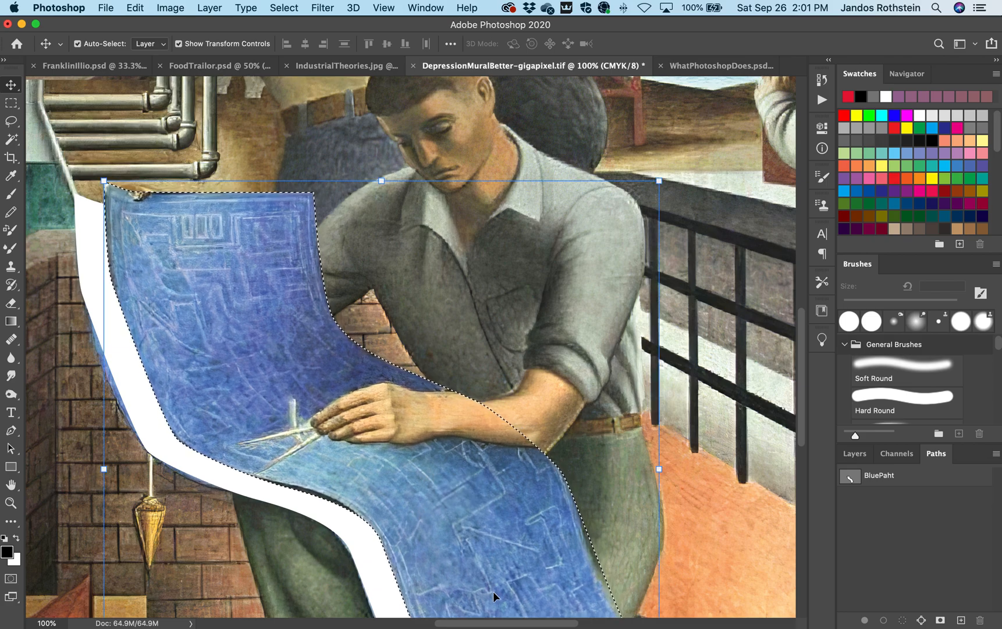
Draw a rough freehand Lasso selection around the hair and upper face of the man holding the blueprint.
scroll(428, 502, "up", 5)
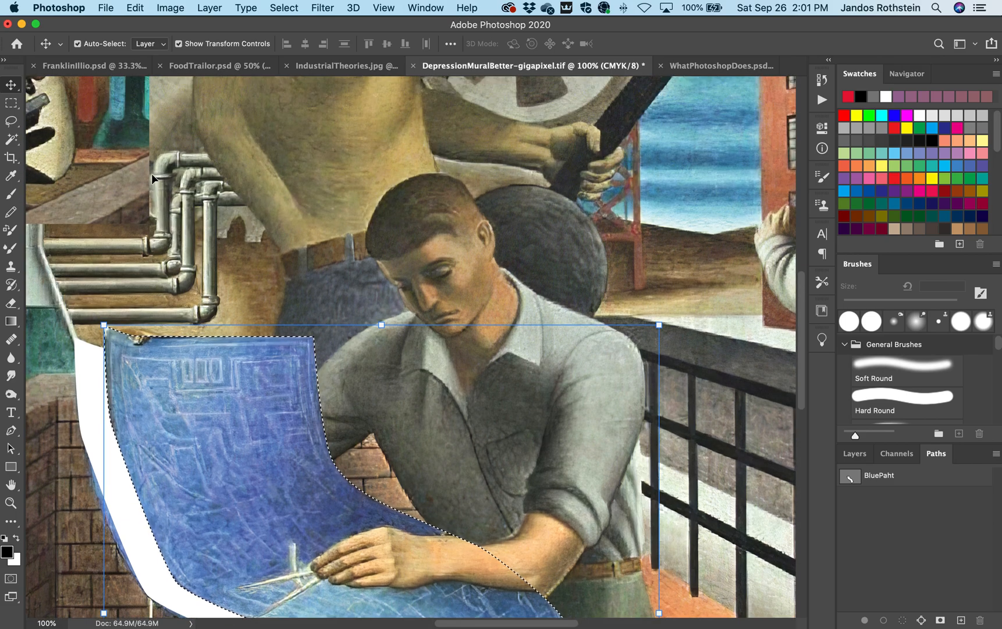
left_click(11, 121)
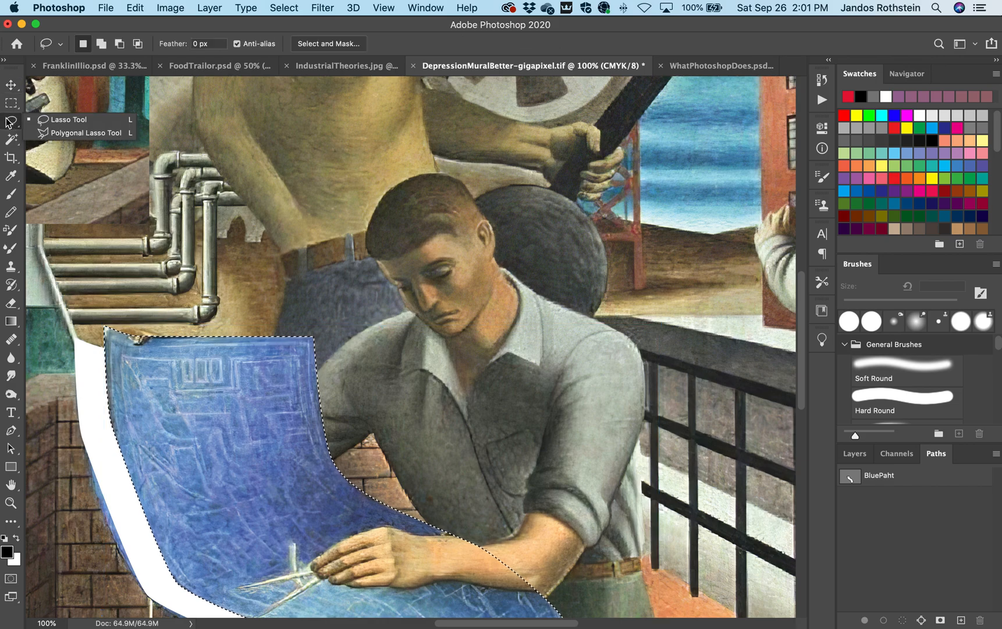
left_click(76, 120)
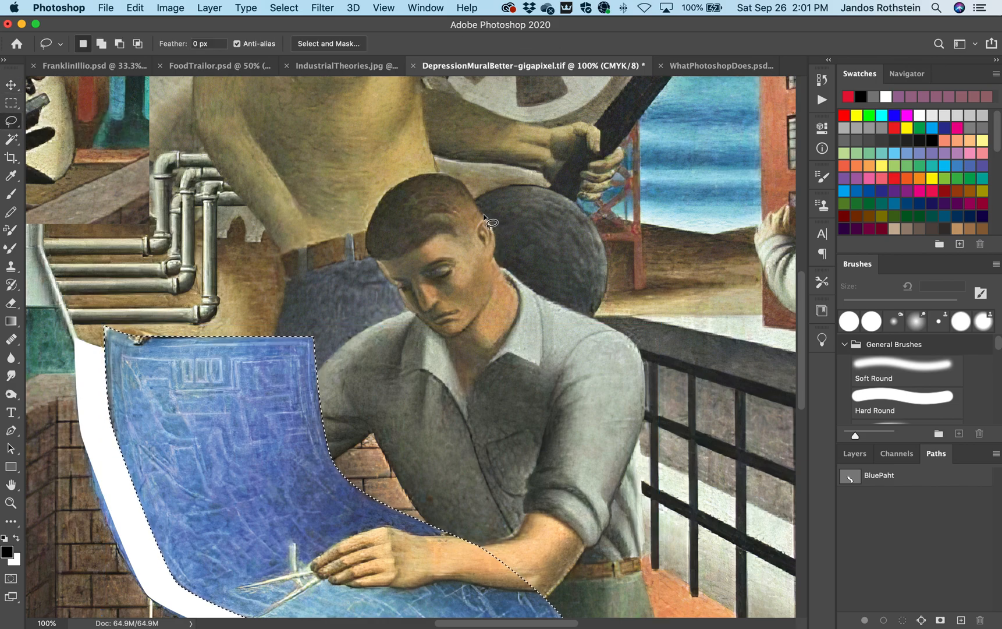
left_click(437, 178)
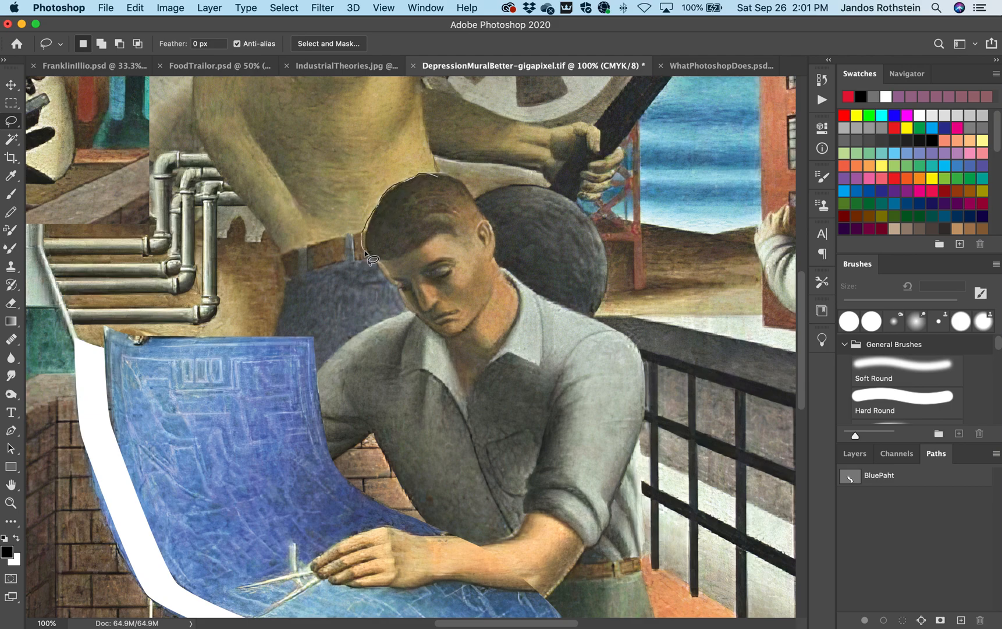
left_click_drag(383, 262, 387, 275)
scroll(387, 272, "left", 1)
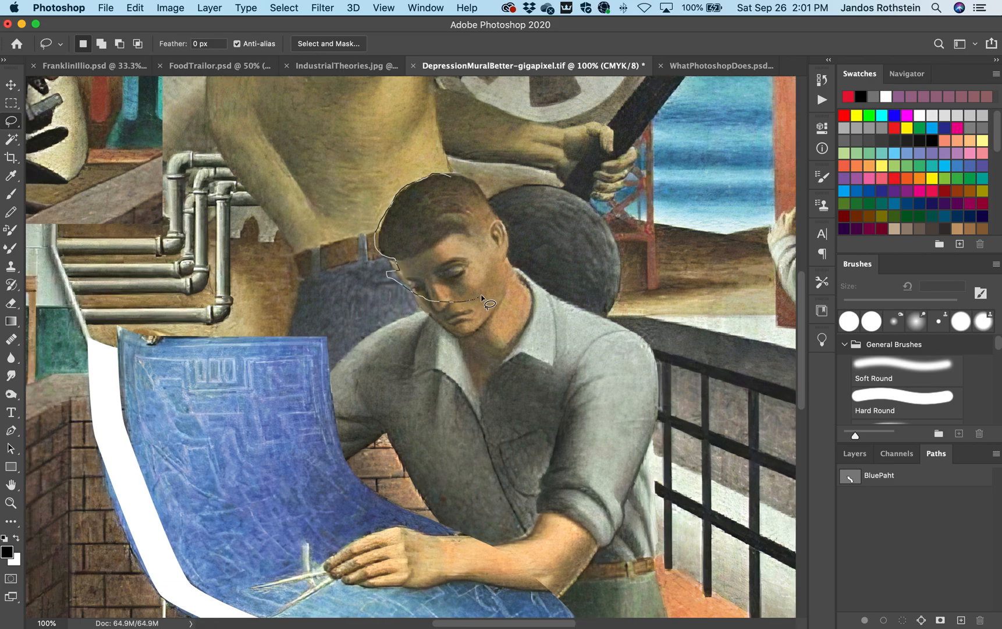
left_click_drag(481, 297, 505, 270)
scroll(495, 286, "left", 2)
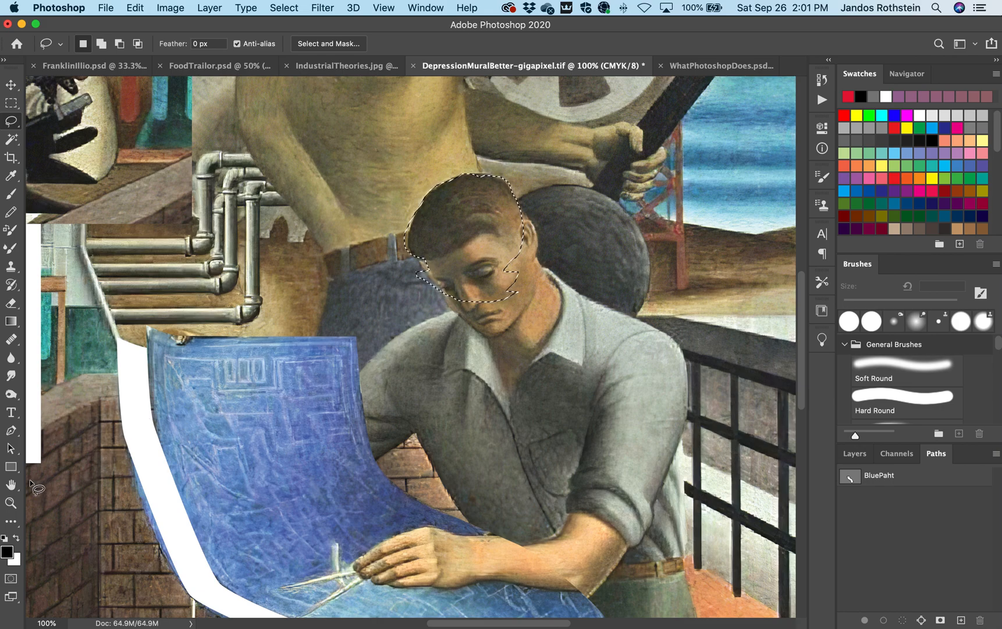
Subtract the sliver of background beside the left edge of the man's hair from the Lasso selection.
left_click(11, 503)
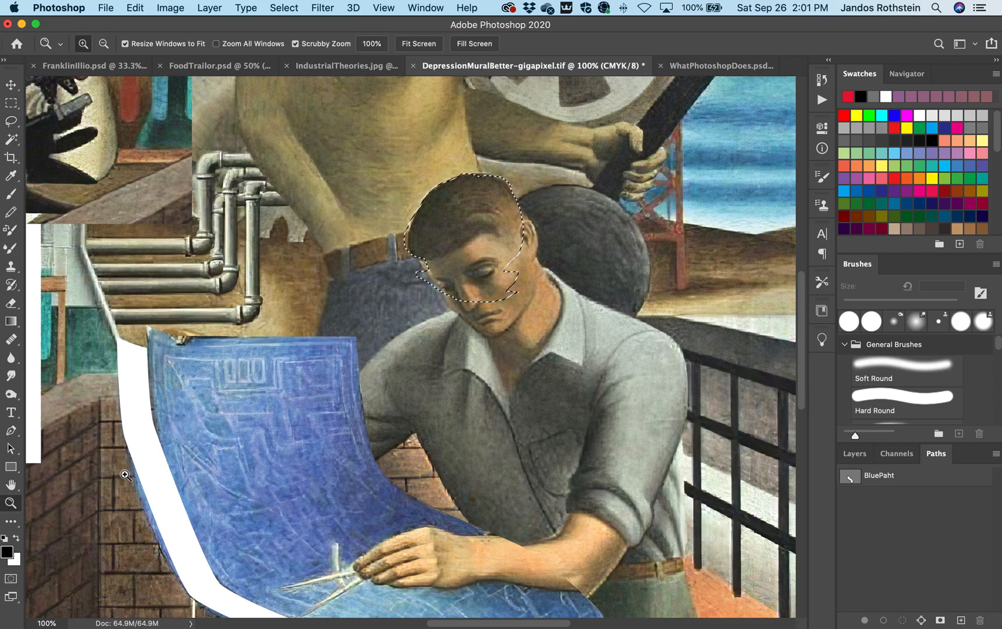
left_click(458, 246)
left_click(426, 240)
left_click(429, 245)
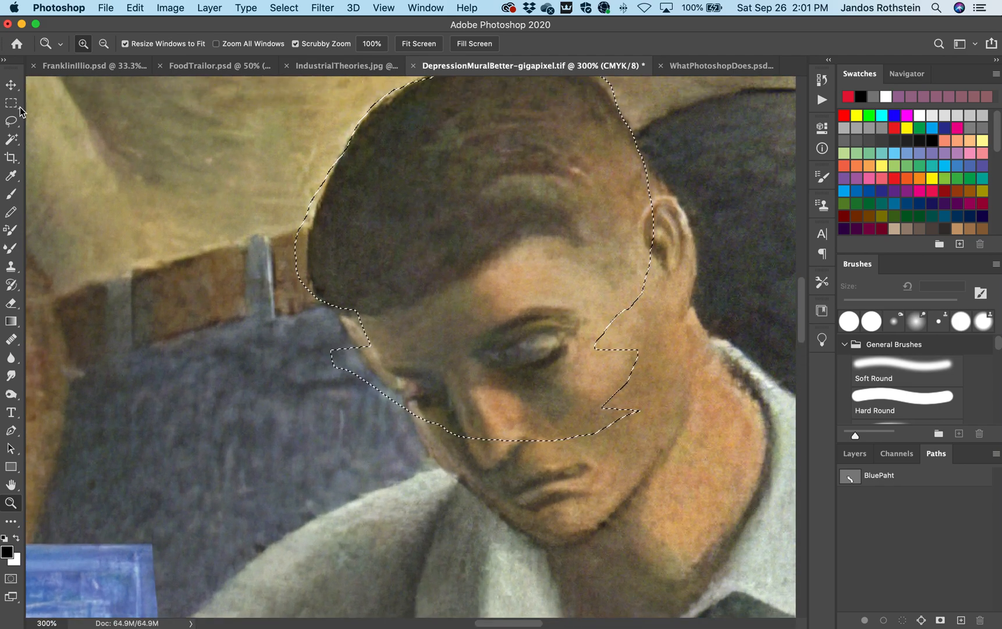
left_click(15, 124)
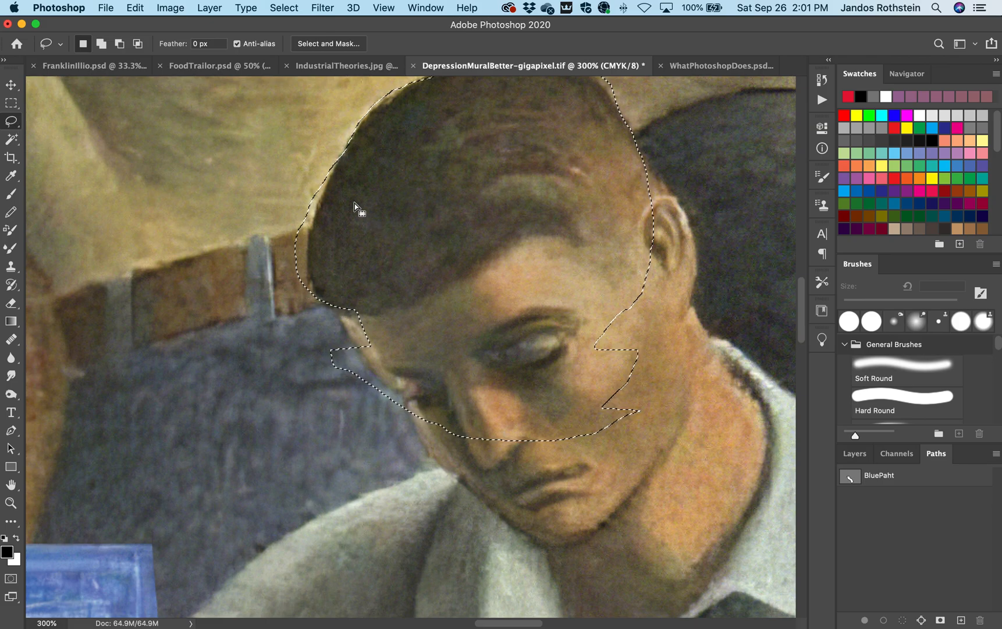
key("alt")
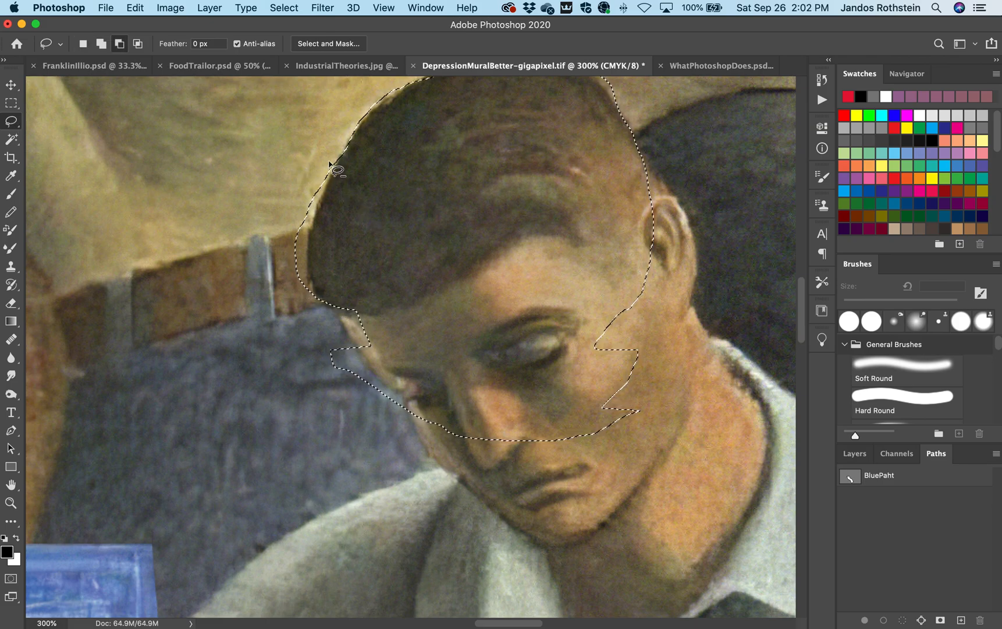
left_click_drag(332, 166, 328, 173)
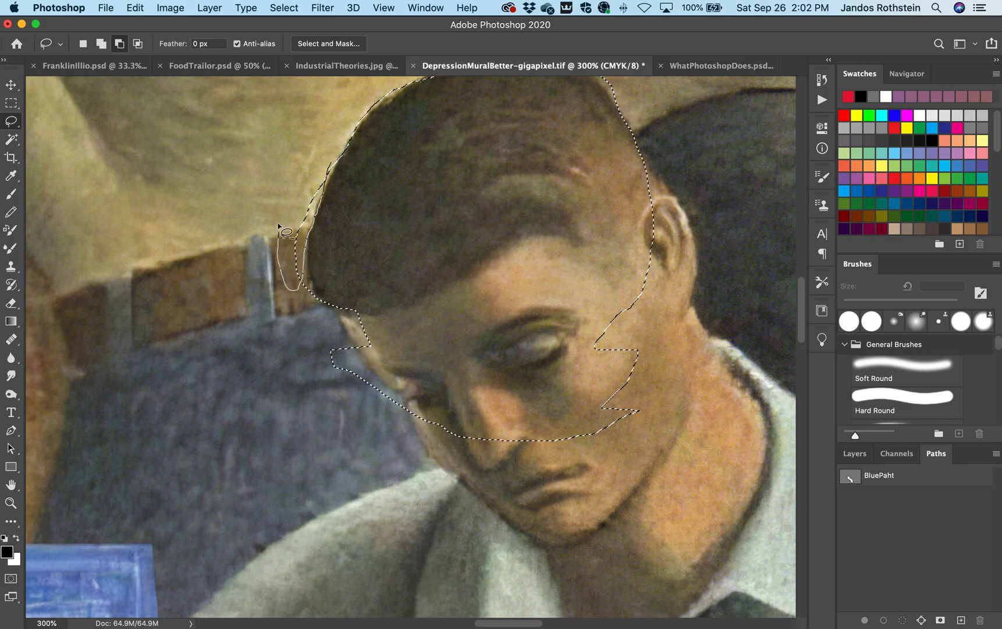
Add the man's ear and the hair just above it to the Lasso selection, and fit the whole image on screen.
scroll(282, 189, "down", 5)
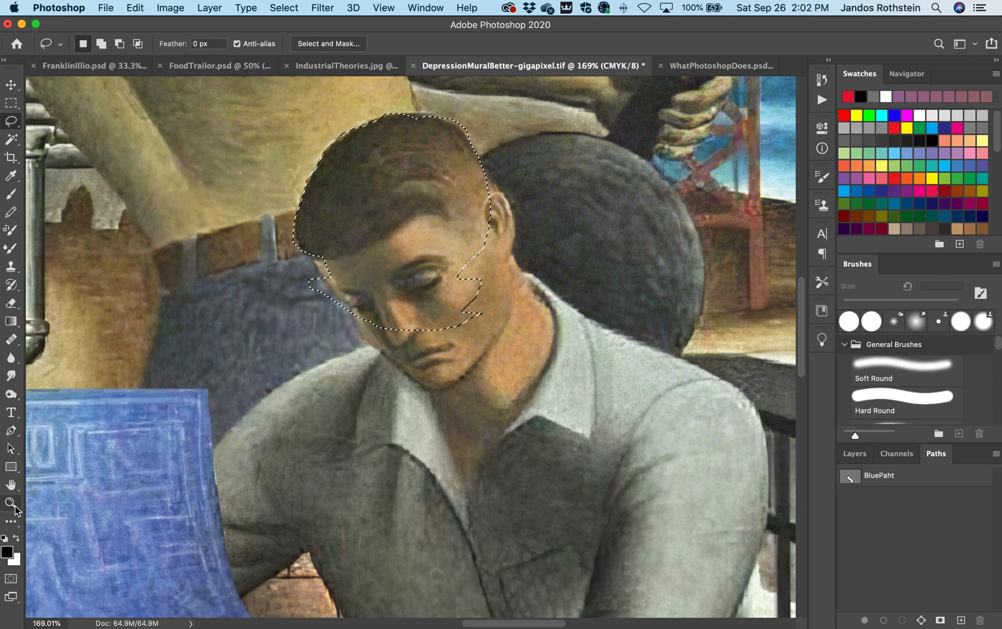
left_click(11, 503)
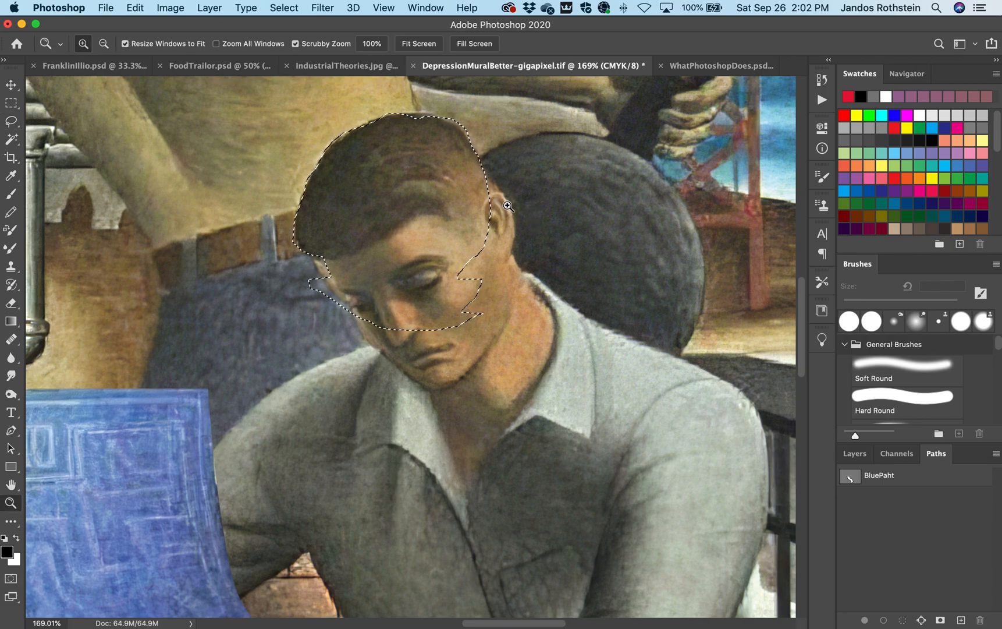
left_click(508, 203)
left_click(506, 206)
left_click(505, 206)
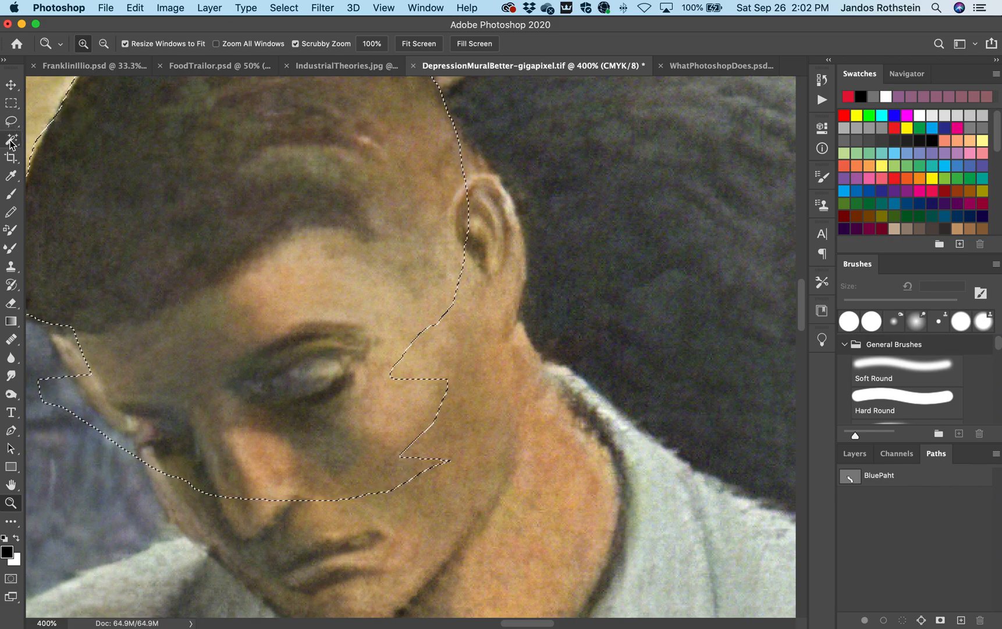
left_click(12, 122)
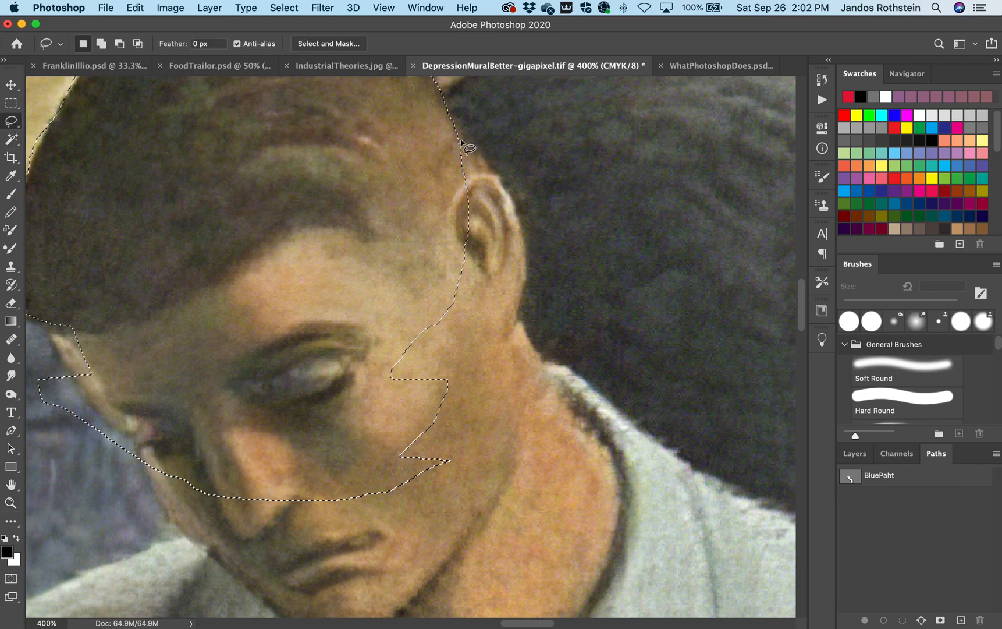
key("shift")
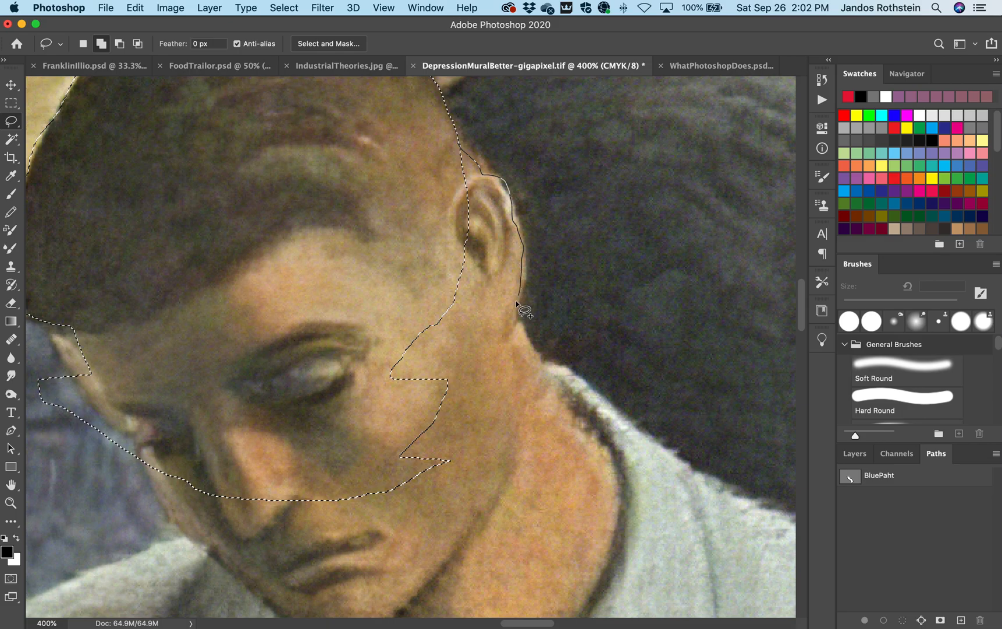
left_click_drag(422, 216, 418, 215)
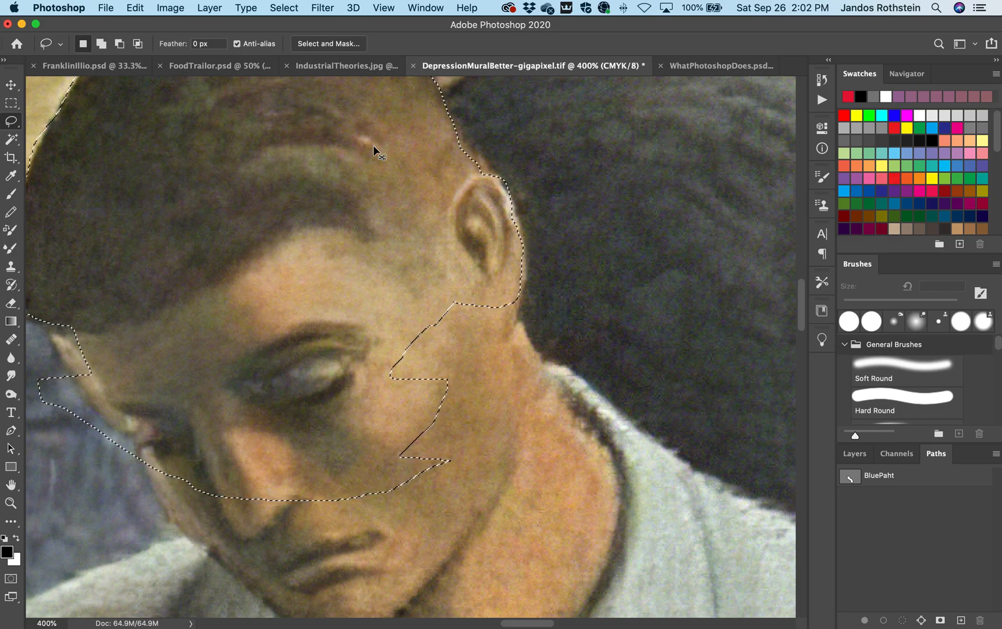
key("super+0")
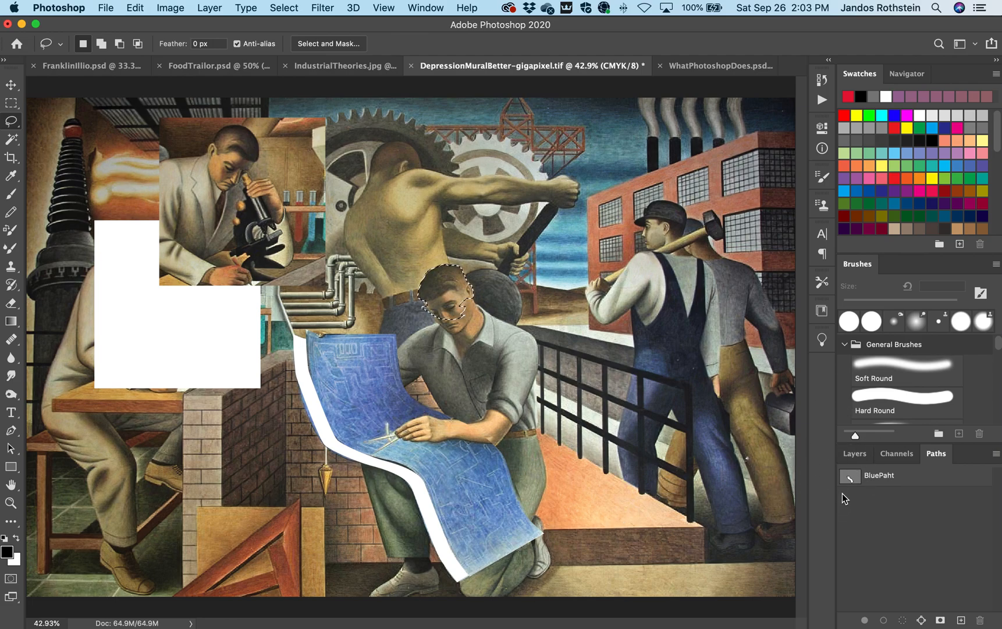
Copy the selected hair and face pixels onto a new layer and hide the Background layer.
left_click(853, 453)
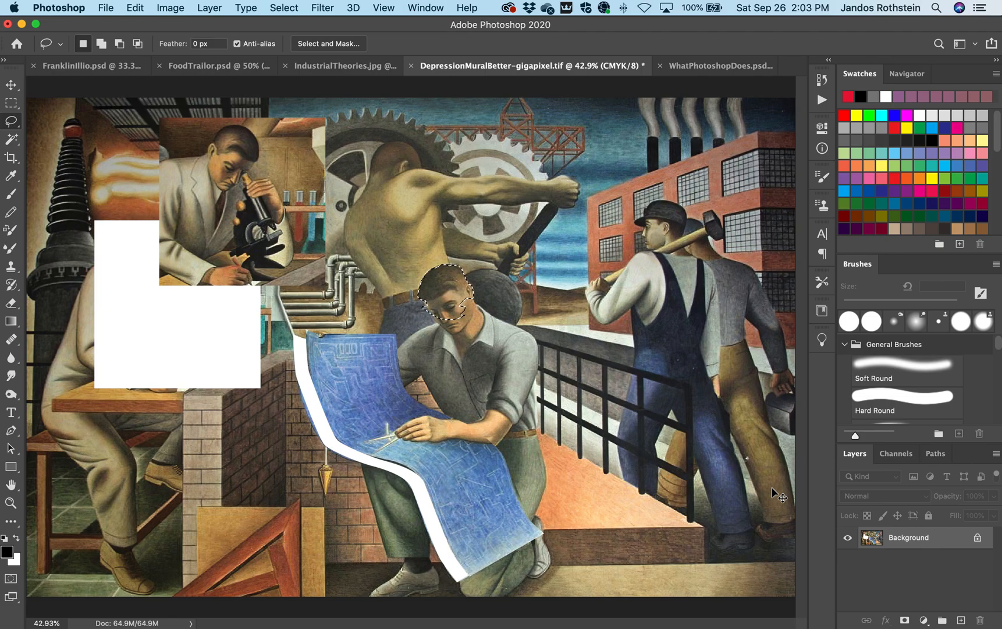
key("super+j")
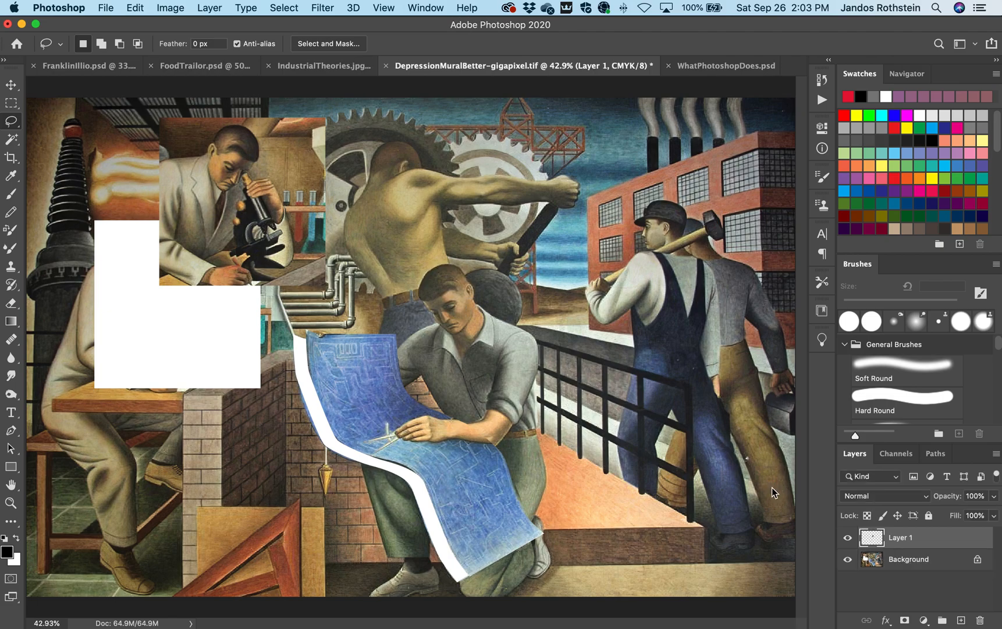
left_click(848, 560)
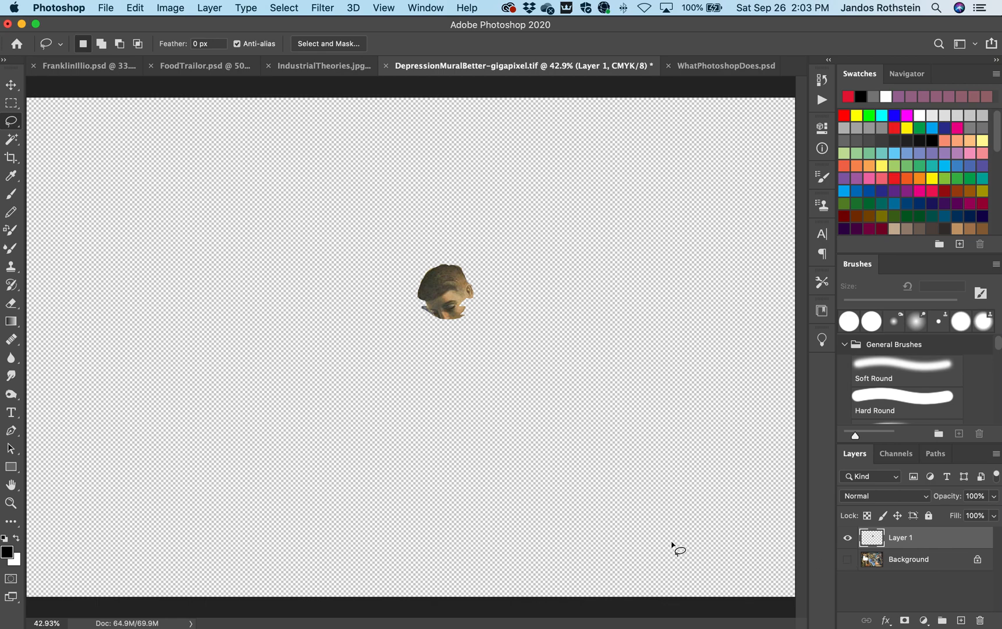
Move the copied head fragment up and to the right, and toggle the Background's visibility to compare positions.
left_click(11, 85)
left_click_drag(461, 297, 600, 242)
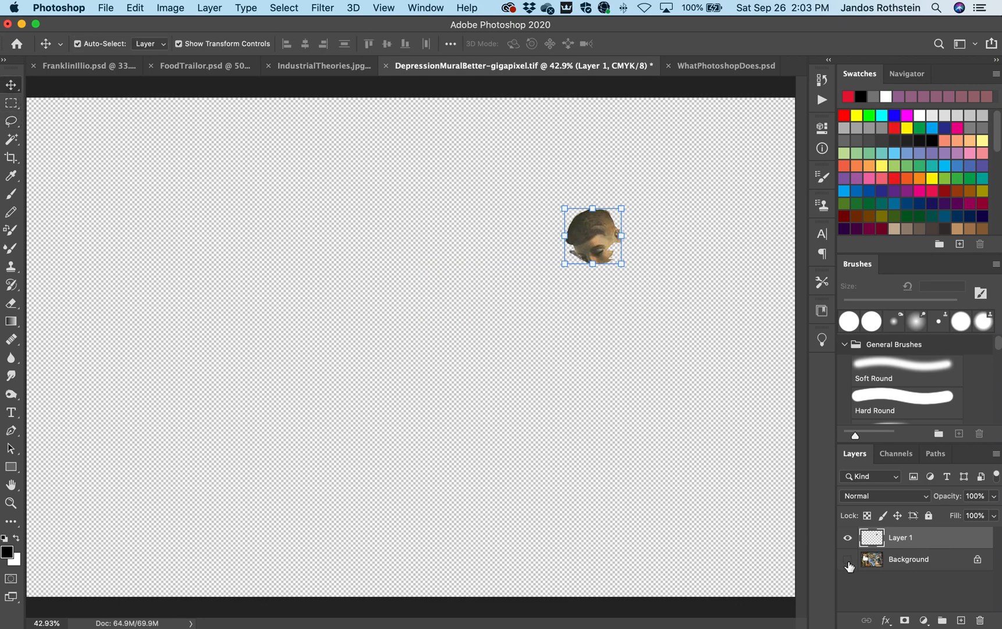
left_click(847, 559)
left_click(847, 559)
Zoom in to 300% on the isolated head fragment to examine its cut-out edges against the transparency.
left_click(13, 503)
left_click(512, 271)
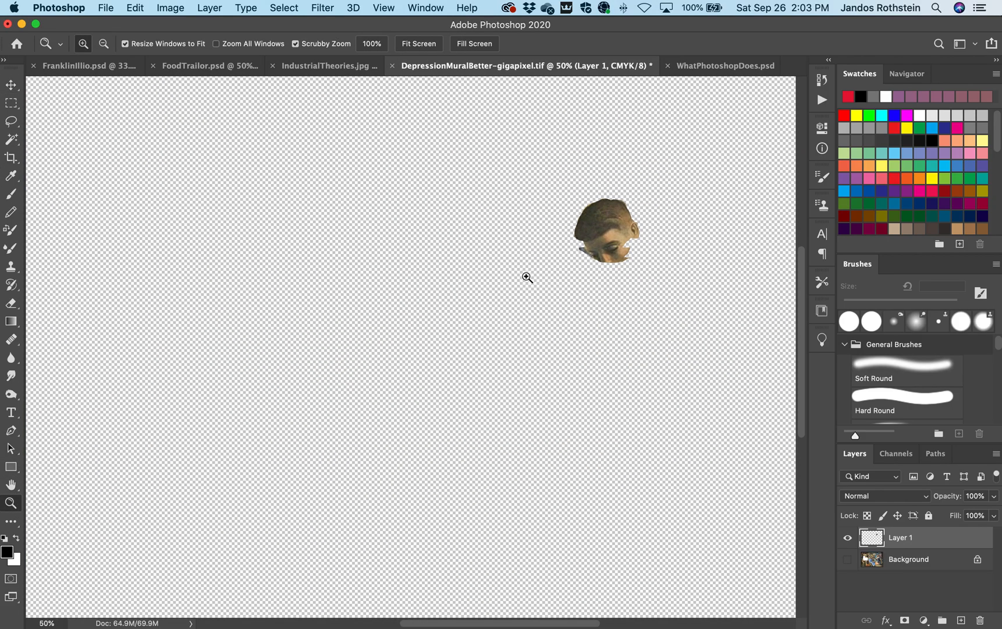
left_click(531, 283)
left_click(533, 288)
scroll(521, 290, "right", 5)
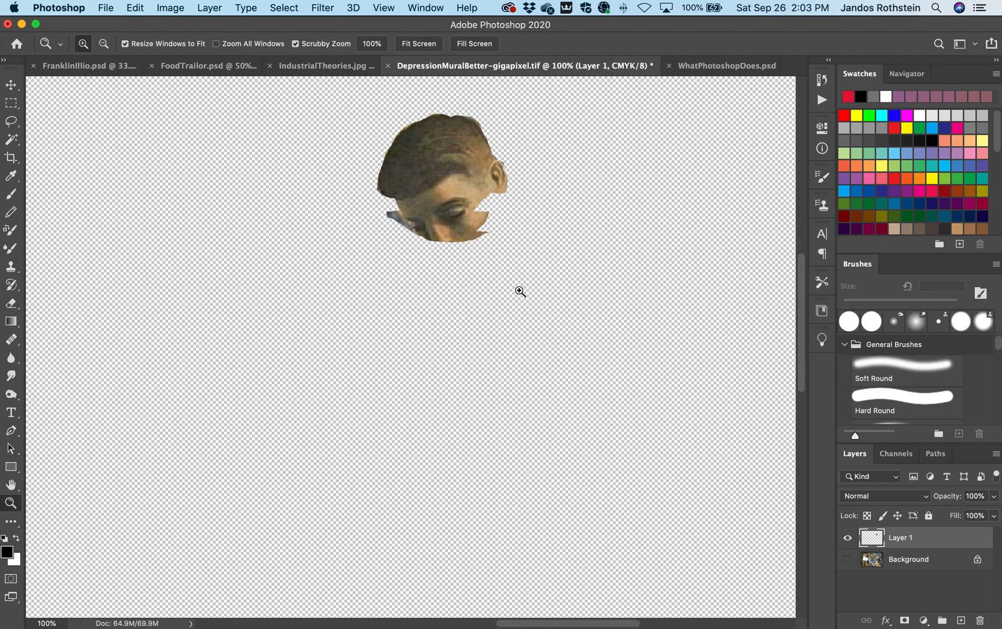
left_click(515, 289)
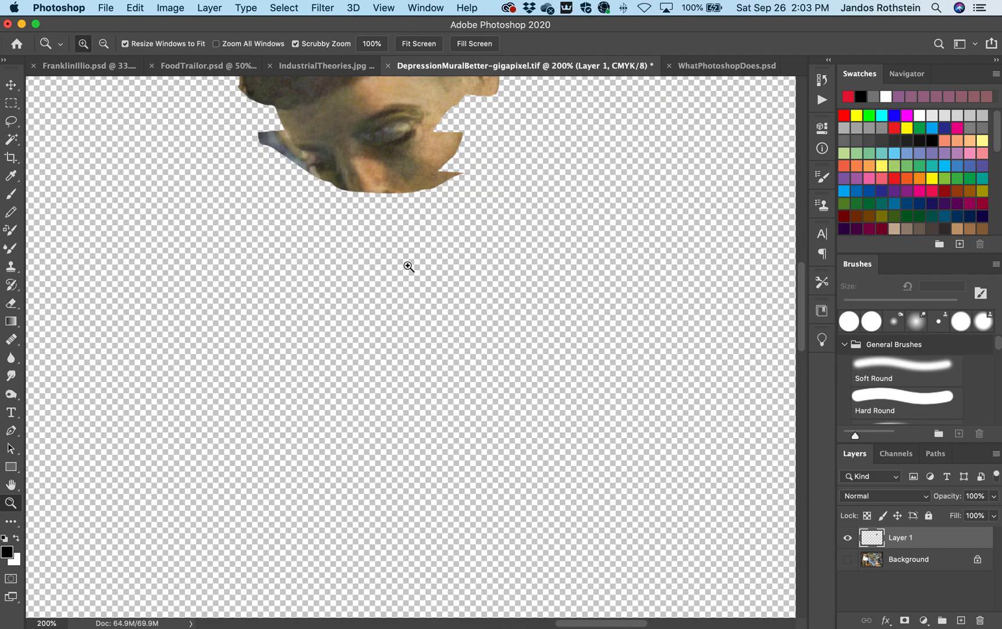
left_click(406, 266)
scroll(405, 266, "up", 10)
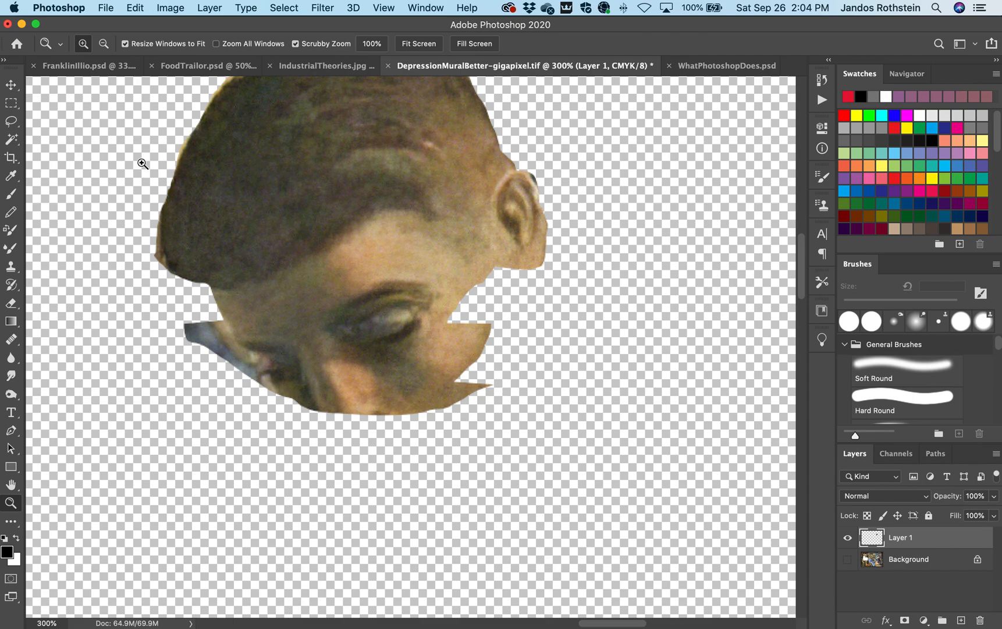
Choose the KYLE Ultimate Pencil Hard brush from the Dry Media Brushes and enlarge it to 23 px.
left_click(11, 195)
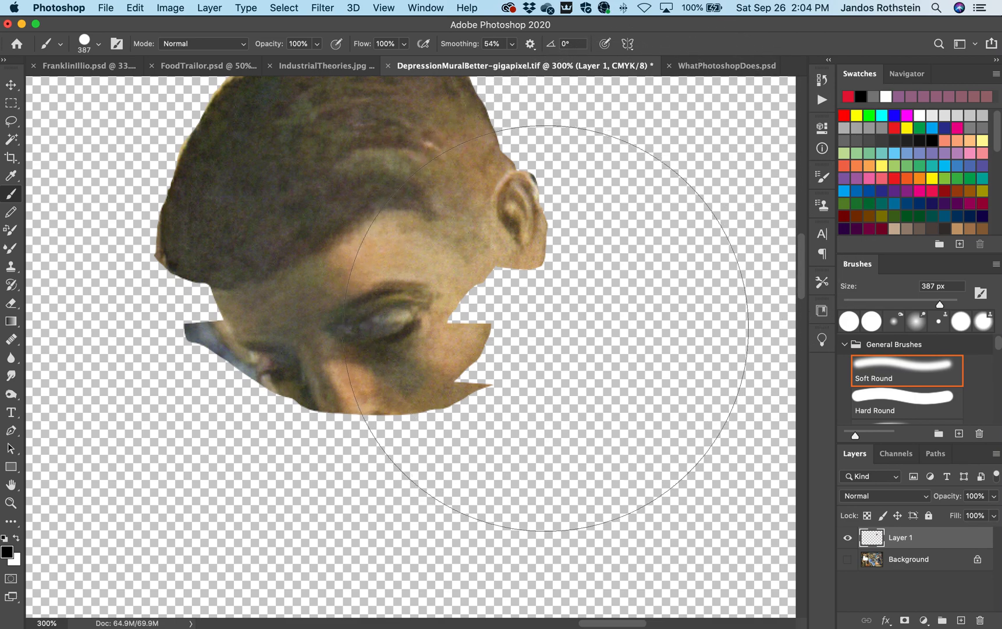
left_click_drag(553, 312, 369, 316)
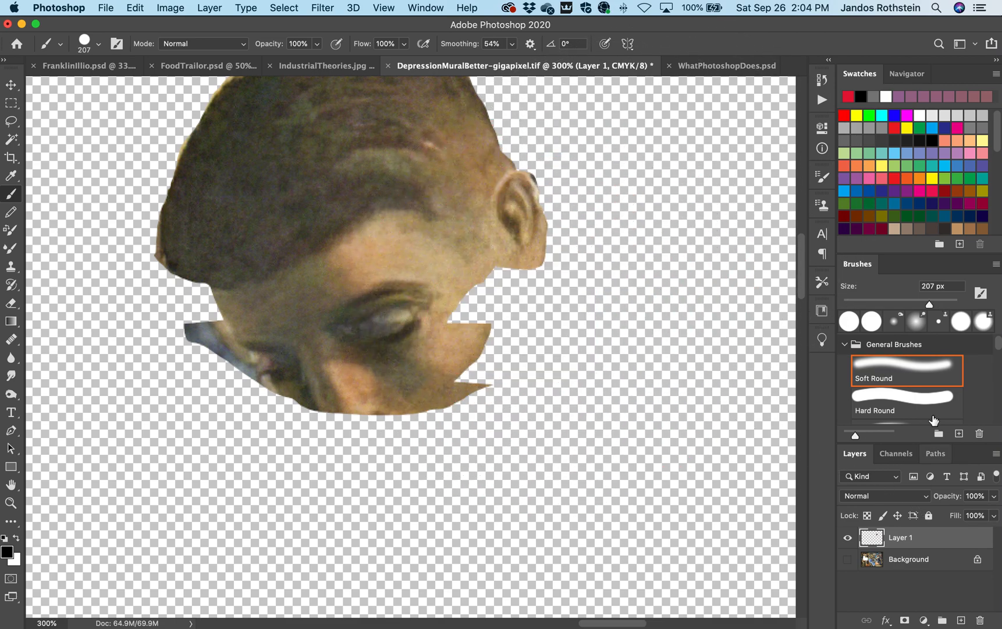
scroll(931, 402, "down", 2)
scroll(929, 402, "down", 1)
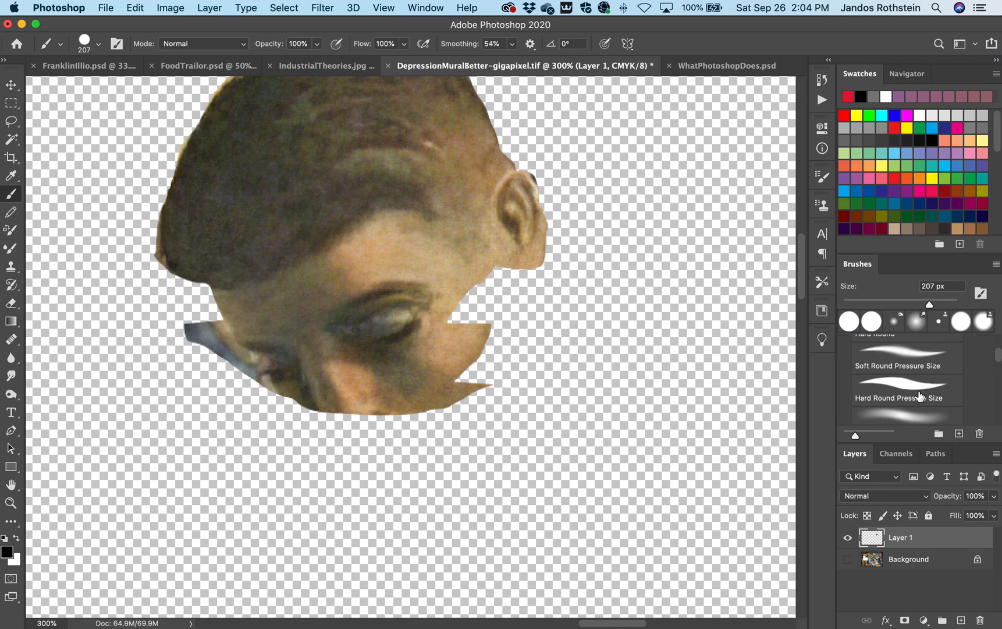
scroll(908, 395, "down", 2)
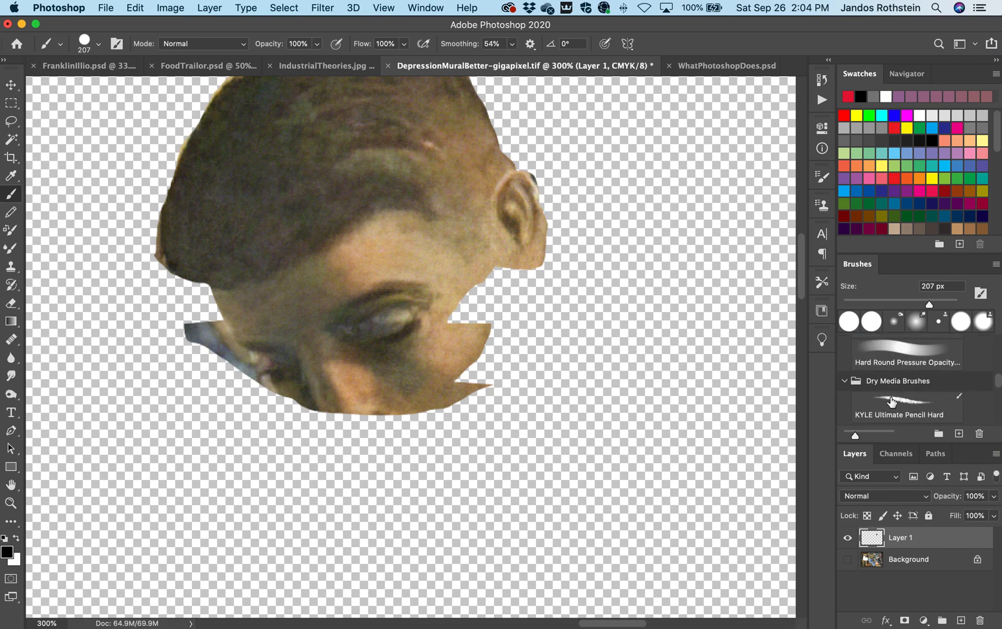
scroll(894, 402, "down", 1)
left_click(901, 382)
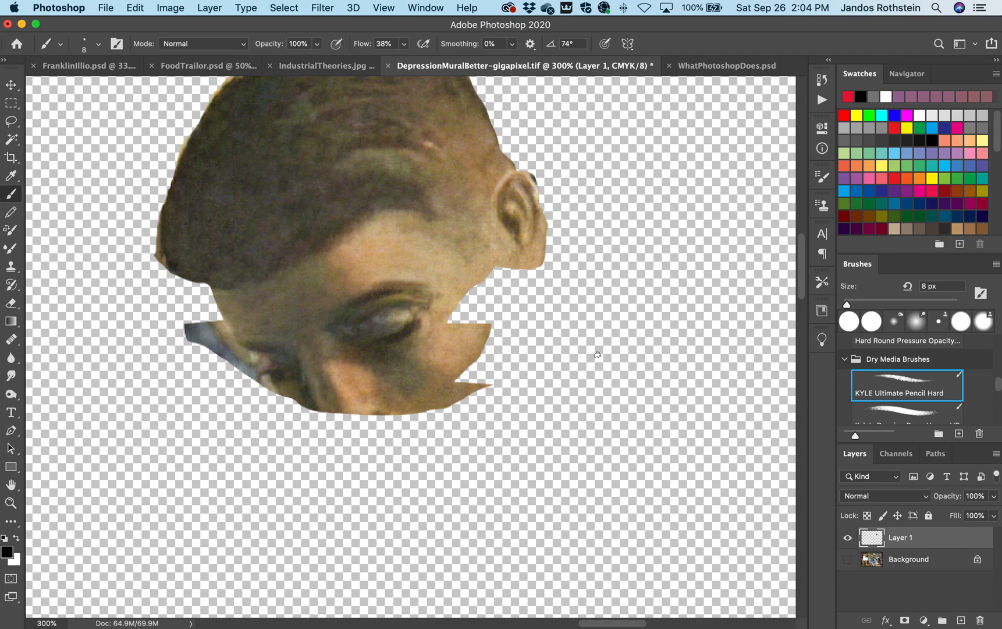
left_click_drag(627, 336, 673, 346)
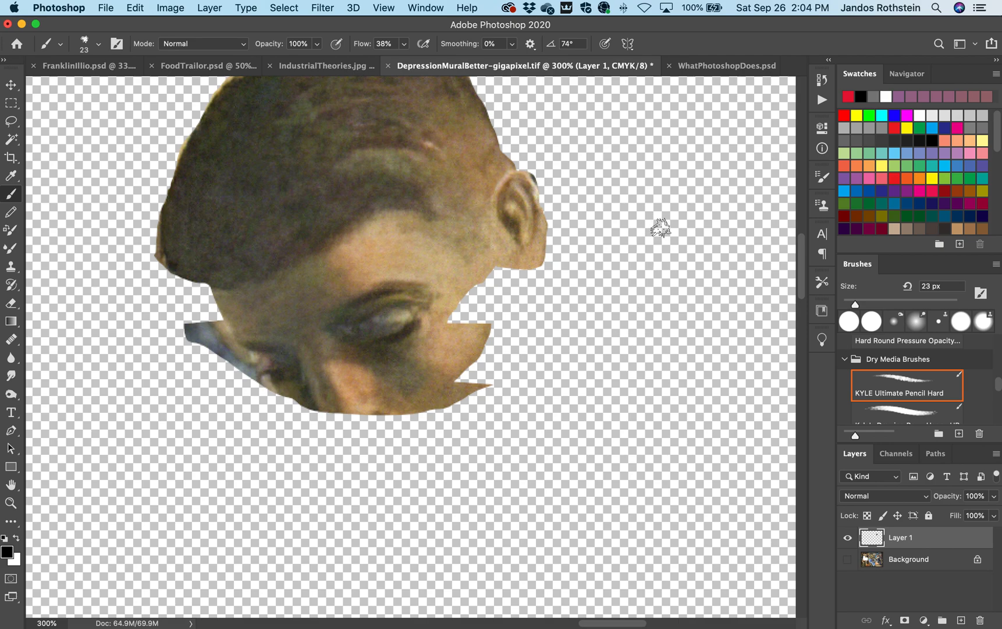
Paint black freehand outlines beside, below and across the top of the head fragment on Layer 1.
mouse_move(664, 204)
left_mouse_down()
mouse_move(656, 299)
mouse_move(632, 347)
mouse_move(531, 427)
mouse_move(373, 496)
mouse_move(262, 496)
mouse_move(508, 558)
mouse_move(586, 533)
mouse_move(615, 456)
mouse_move(657, 436)
mouse_move(671, 477)
mouse_move(703, 346)
mouse_move(705, 285)
mouse_move(724, 250)
mouse_move(710, 174)
mouse_move(589, 174)
mouse_move(595, 288)
left_mouse_up()
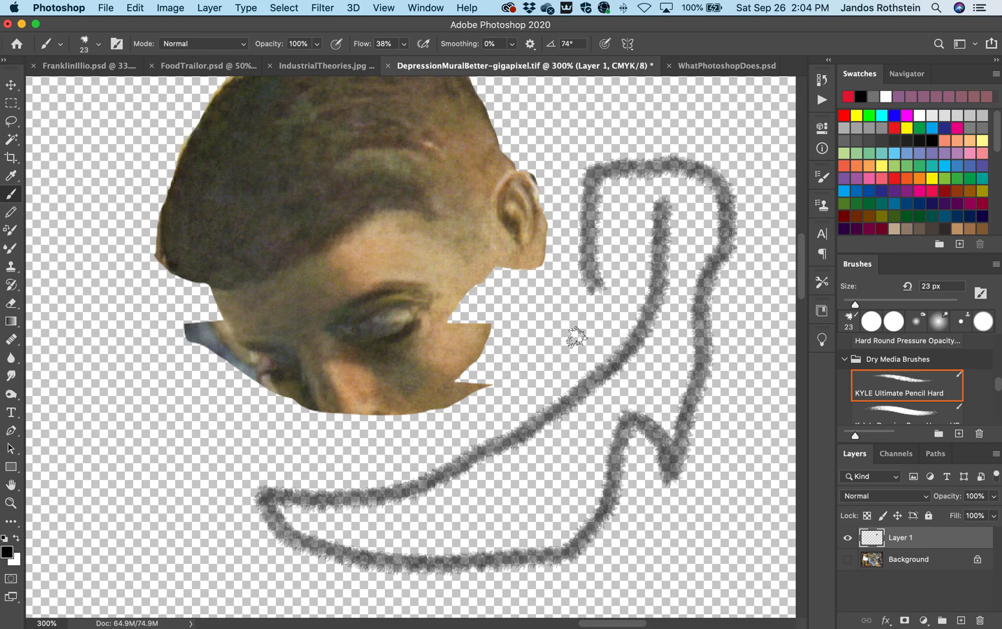
scroll(576, 336, "up", 5)
mouse_move(652, 200)
left_mouse_down()
mouse_move(598, 171)
mouse_move(444, 135)
mouse_move(216, 164)
mouse_move(176, 195)
mouse_move(226, 242)
mouse_move(360, 279)
mouse_move(631, 267)
left_mouse_up()
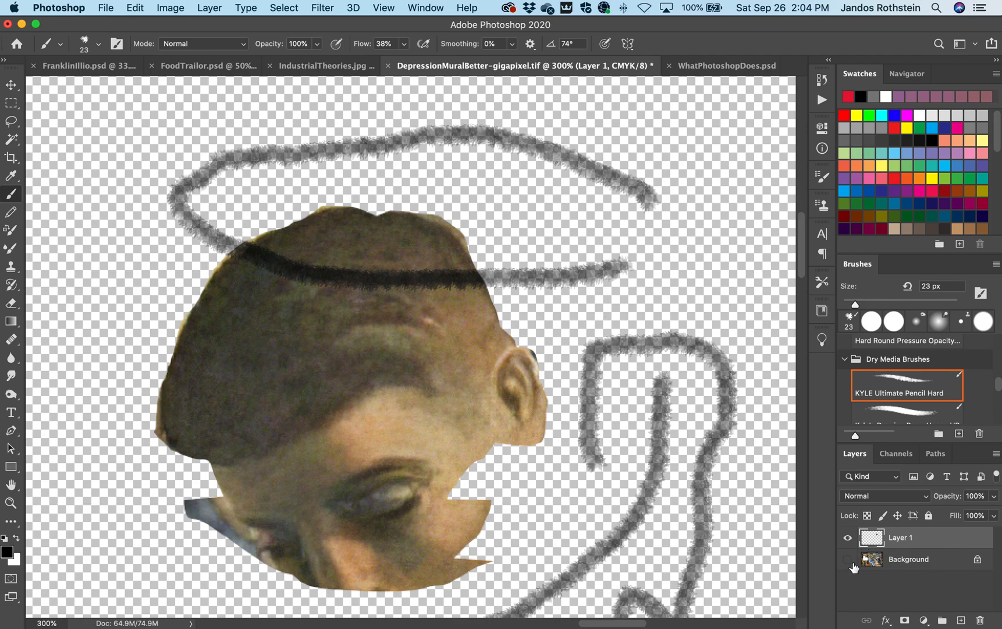
Show the Background layer, fit the whole image on screen, and toggle Layer 1's visibility to compare the result.
left_click(848, 559)
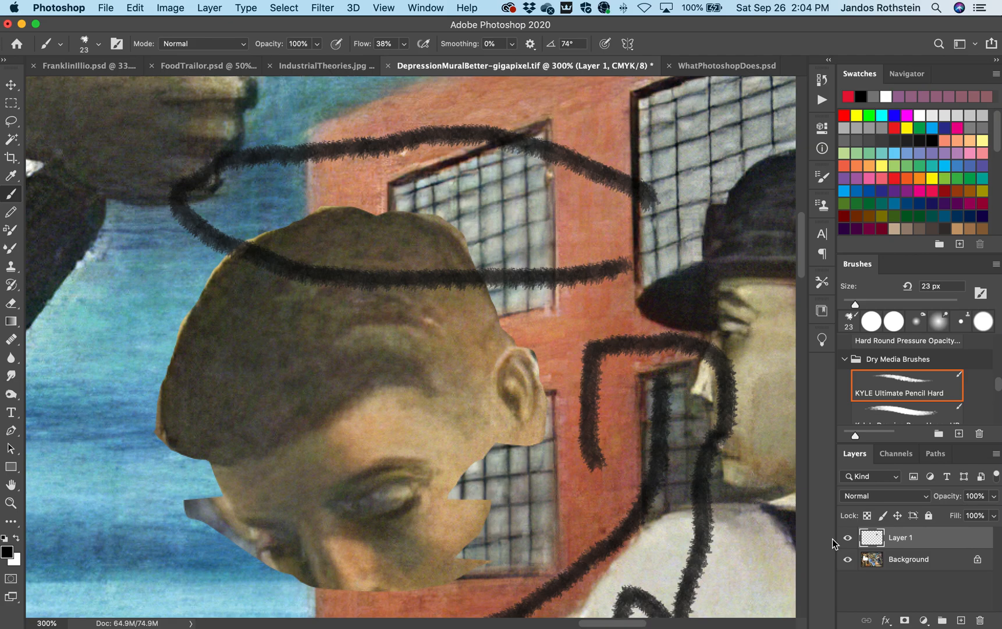
key("super+0")
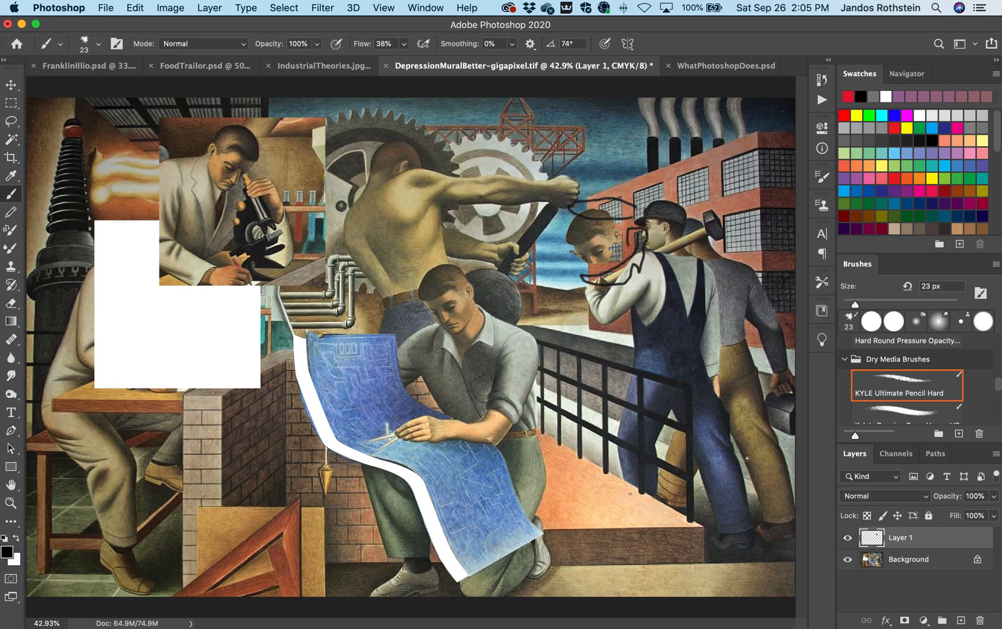
left_click(848, 537)
left_click(848, 537)
Add a new layer above Layer 1 and paint thin orange 23 px strokes over the gears and shirtless man.
left_click(957, 618)
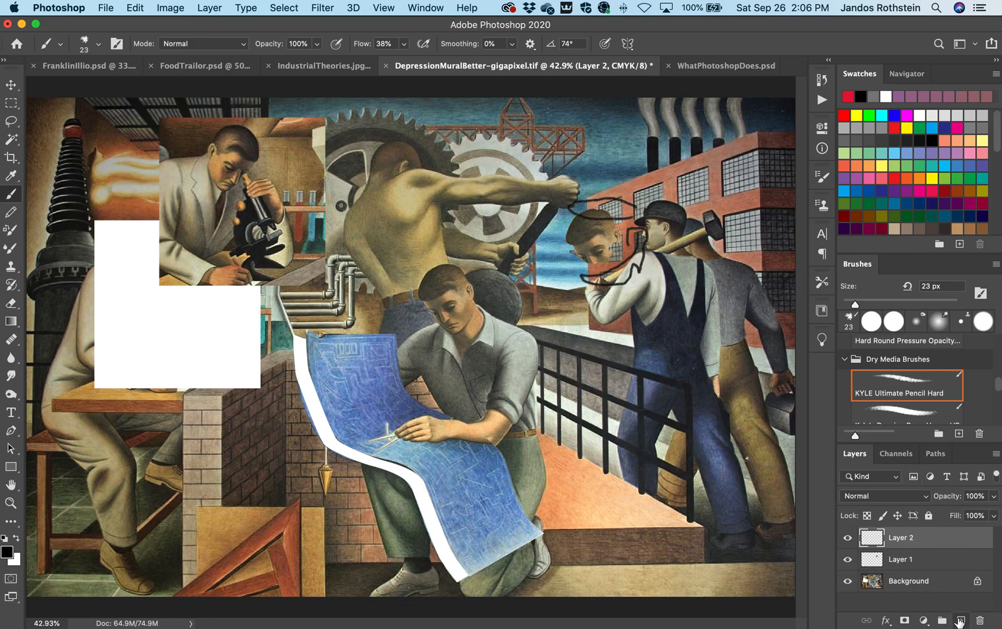
left_click(907, 177)
mouse_move(313, 143)
left_mouse_down()
mouse_move(357, 137)
mouse_move(506, 217)
mouse_move(498, 248)
mouse_move(390, 289)
mouse_move(445, 257)
left_mouse_up()
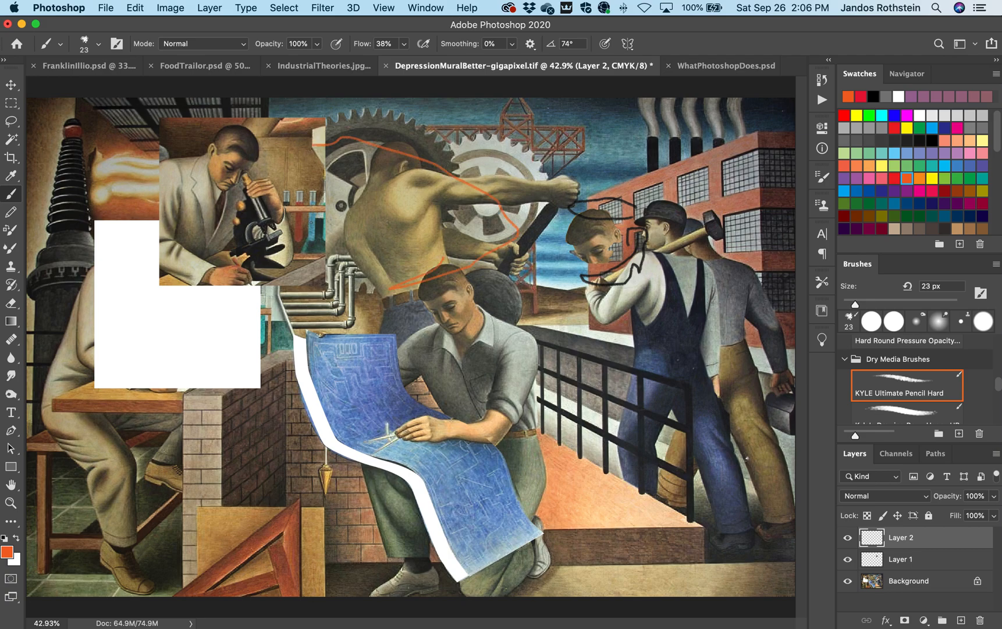
Enlarge the brush to 425 px, paint broad orange strokes across the mural on Layer 2, and toggle that layer's visibility.
left_click_drag(364, 141, 390, 141)
mouse_move(331, 148)
left_mouse_down()
mouse_move(505, 183)
mouse_move(570, 229)
mouse_move(619, 174)
mouse_move(648, 184)
mouse_move(646, 283)
mouse_move(619, 321)
mouse_move(639, 397)
mouse_move(627, 420)
mouse_move(565, 402)
mouse_move(493, 424)
mouse_move(468, 368)
mouse_move(149, 348)
mouse_move(147, 306)
mouse_move(124, 268)
mouse_move(110, 200)
mouse_move(134, 131)
left_mouse_up()
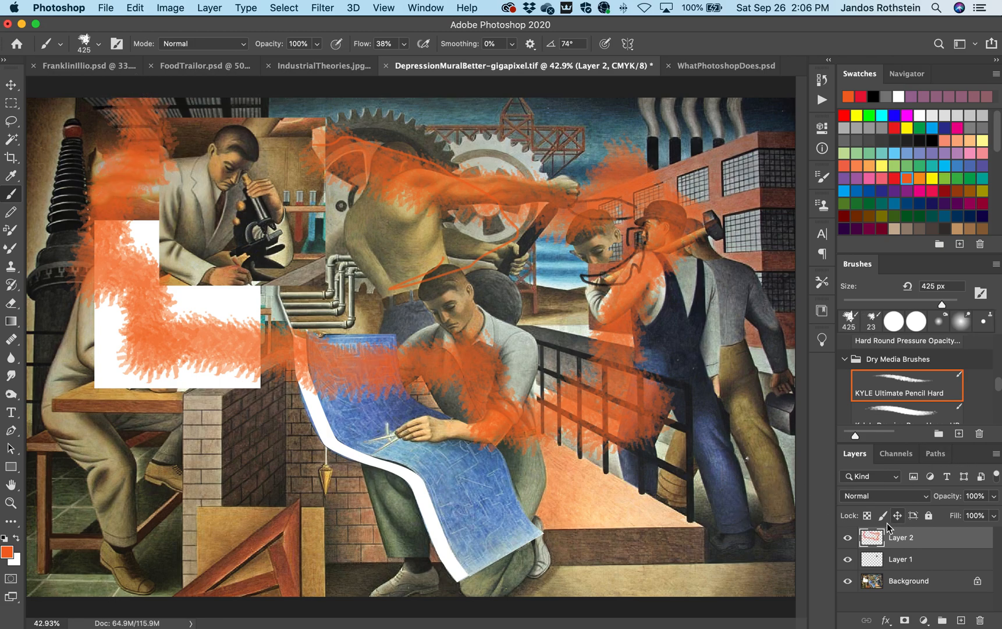
left_click(847, 538)
left_click(848, 537)
Add the orange text HELO over the man with the blueprint and scale it up to about 1387%.
left_click(11, 413)
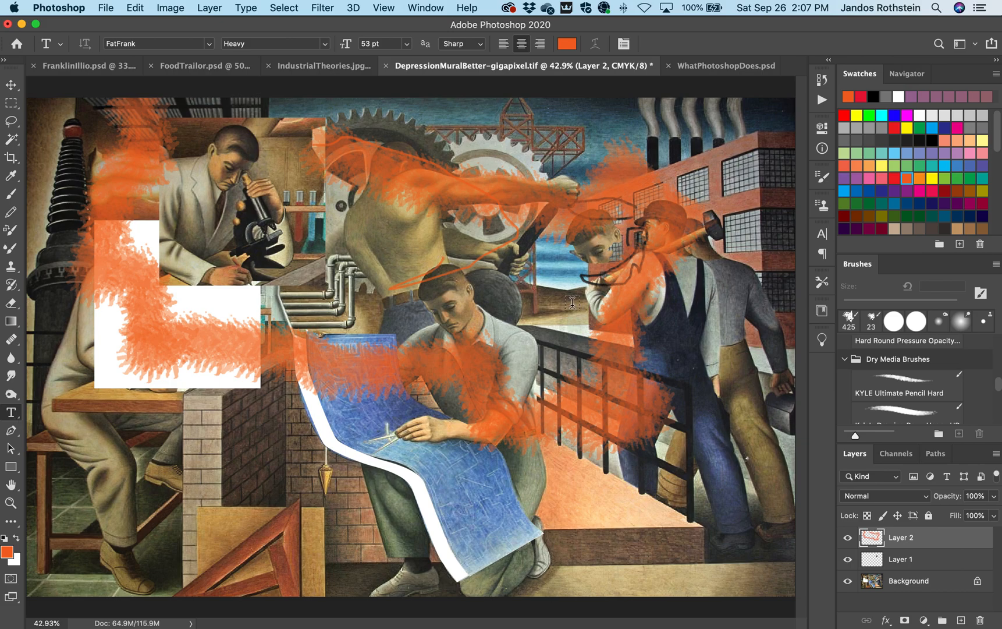
left_click(466, 377)
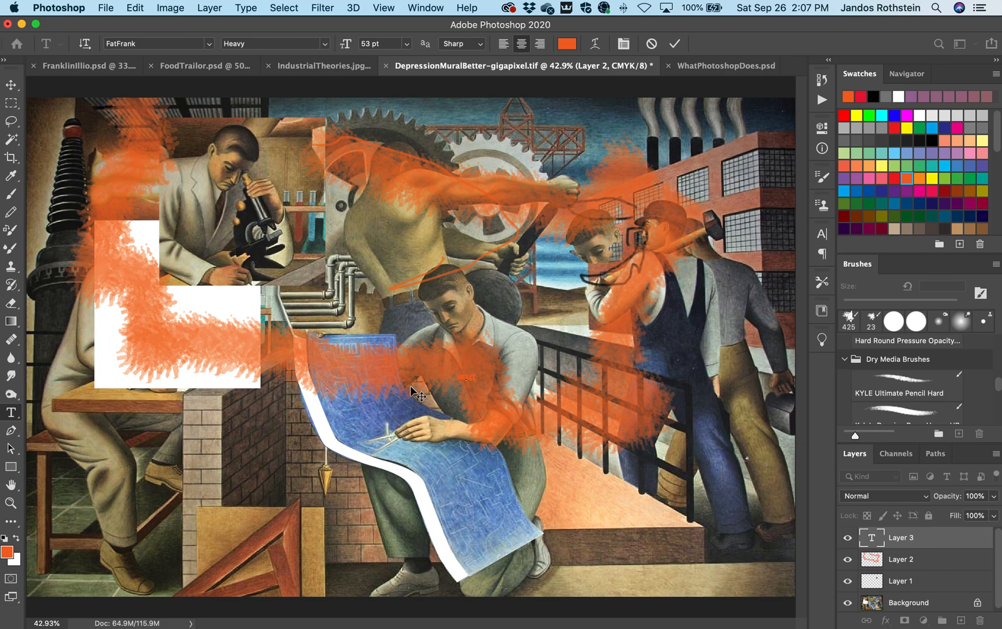
left_click(11, 85)
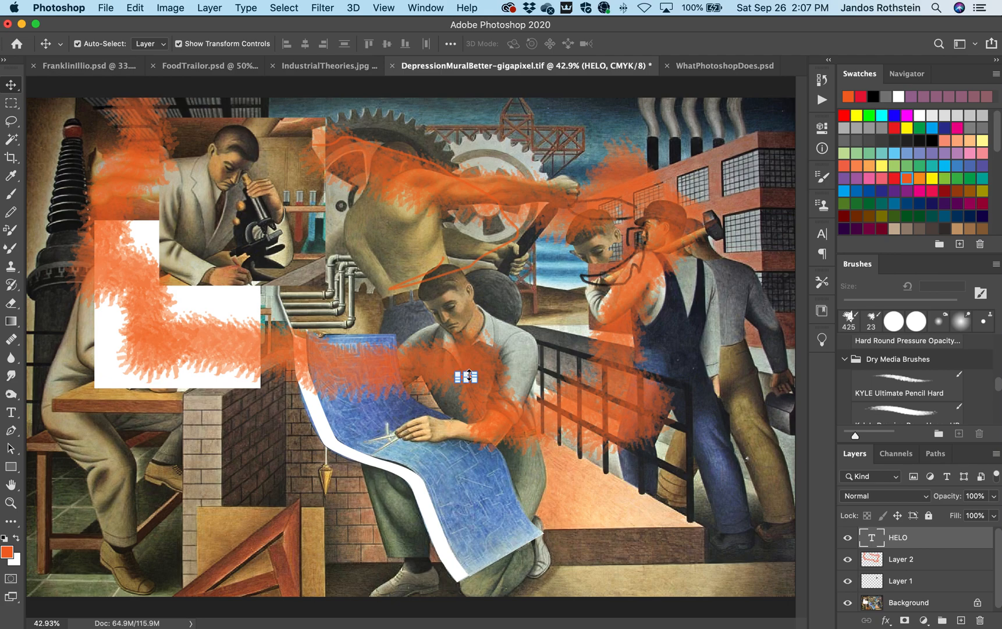
key("super+t")
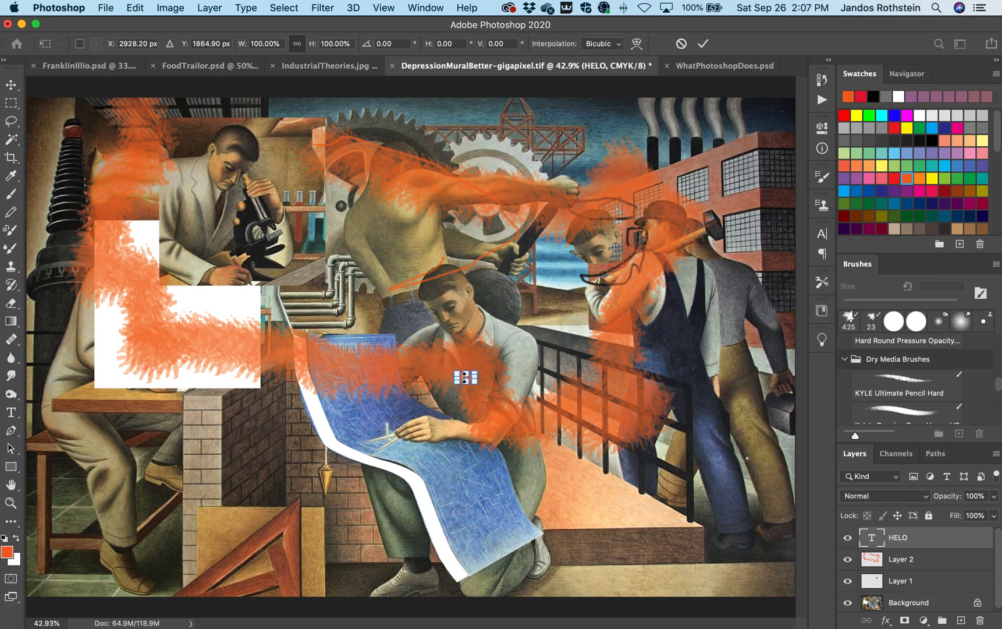
left_click_drag(470, 377, 697, 489)
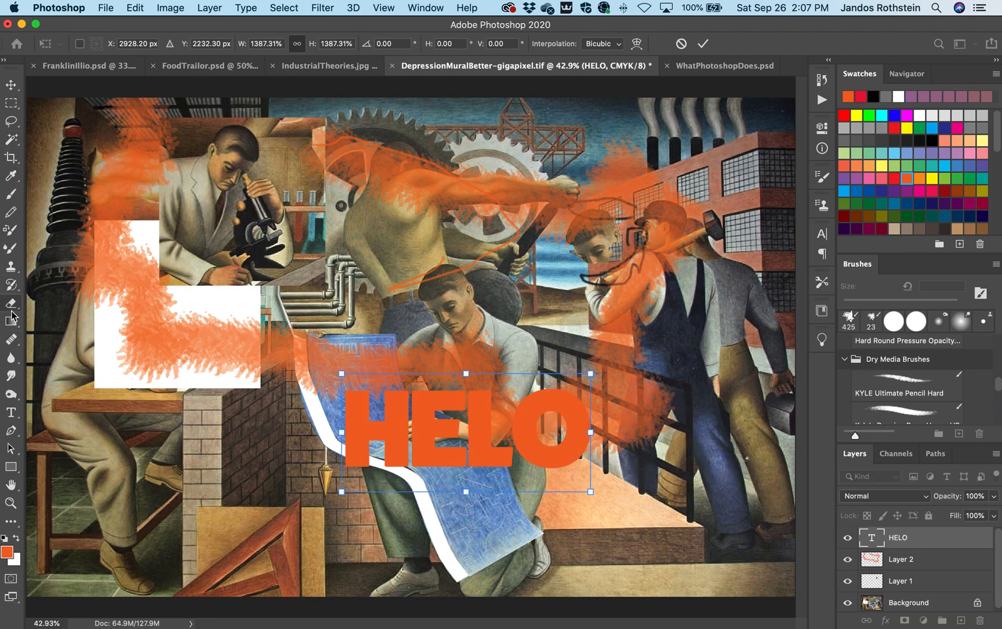
Correct the text's spelling to HELLO by inserting the missing letter.
left_click(11, 412)
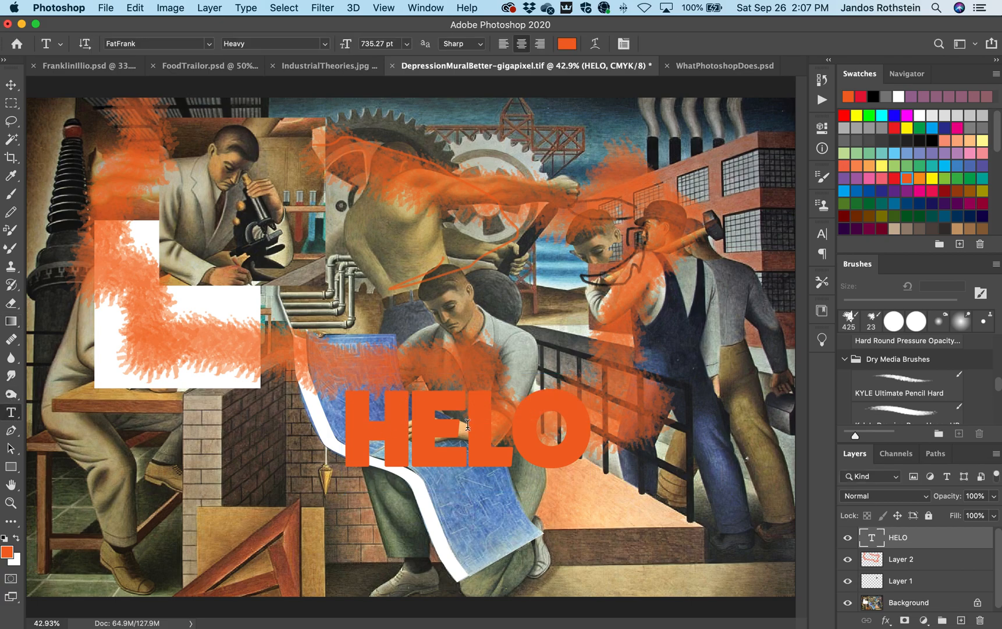
left_click(469, 424)
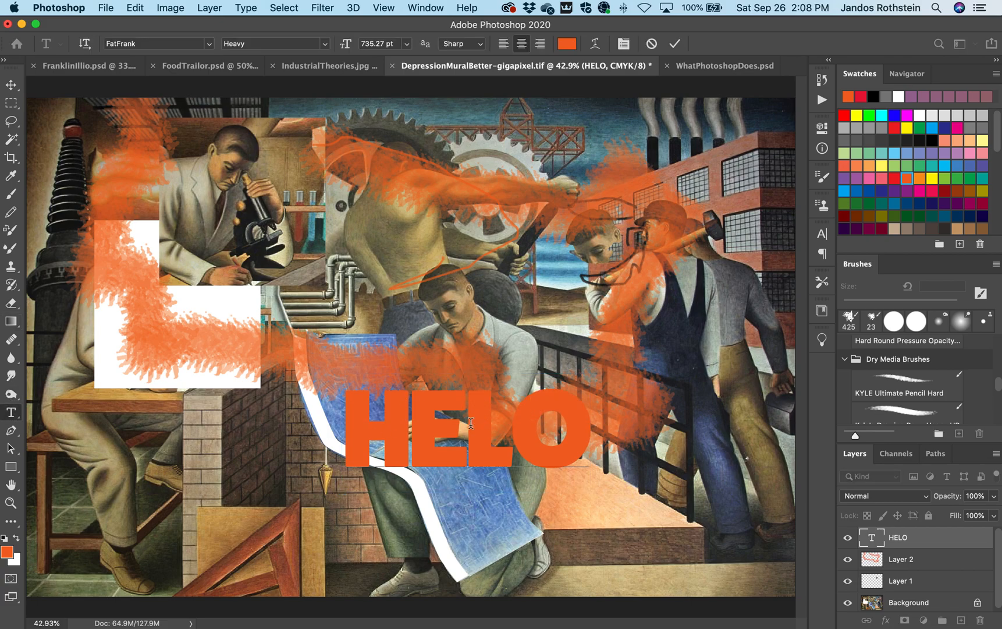
type("L")
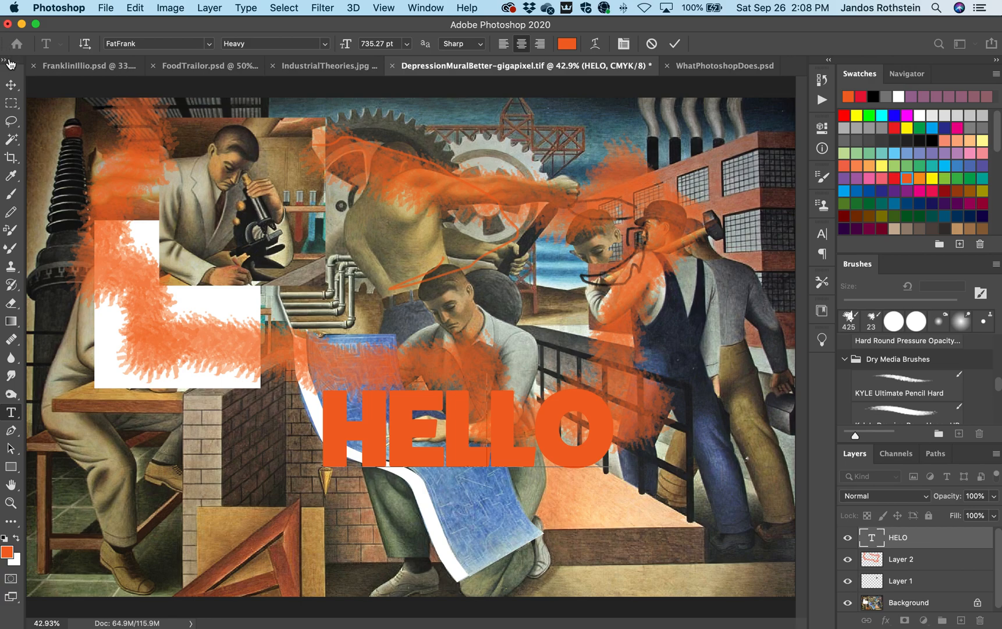
Move the HELLO text to the lower left of the mural and scale it up to about 154%.
left_click(10, 84)
left_click_drag(504, 412, 303, 495)
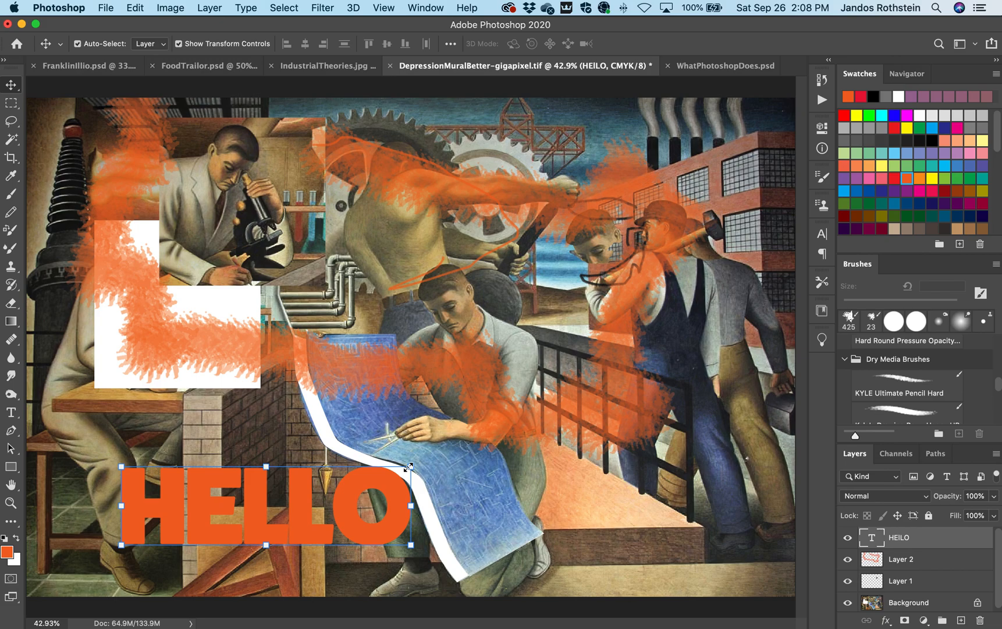
left_click_drag(410, 465, 589, 416)
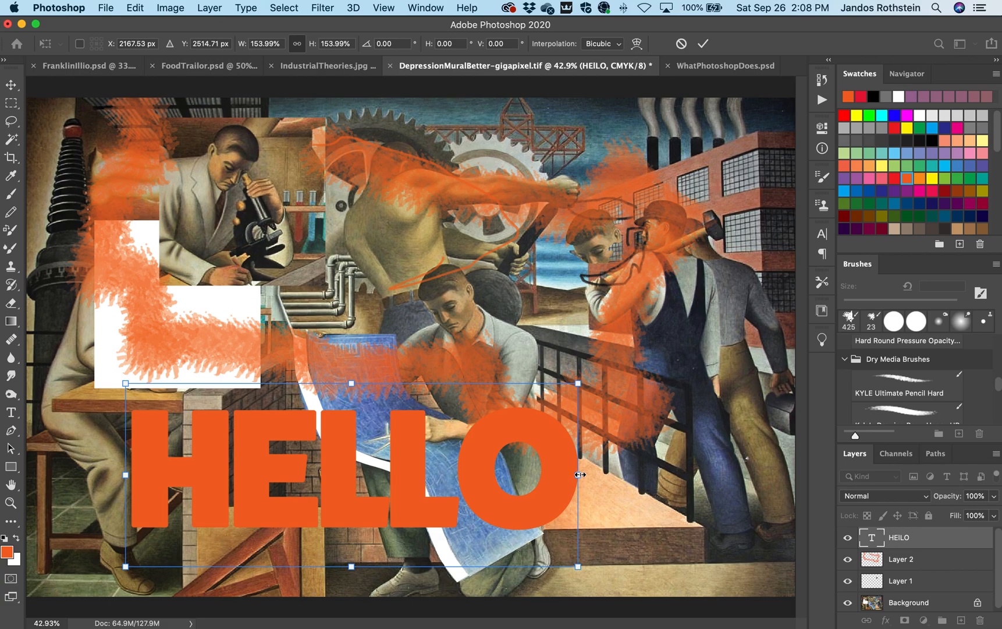
Try squeezing the HELLO text to about 85% width, undo it, and shift the text slightly right and down.
left_click_drag(579, 474, 377, 474)
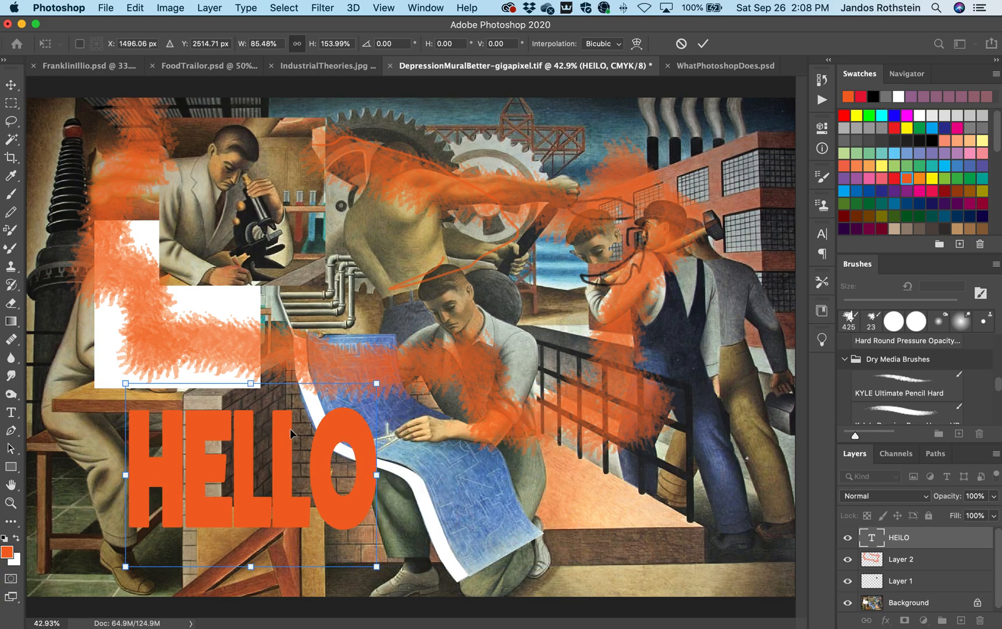
key("super+z")
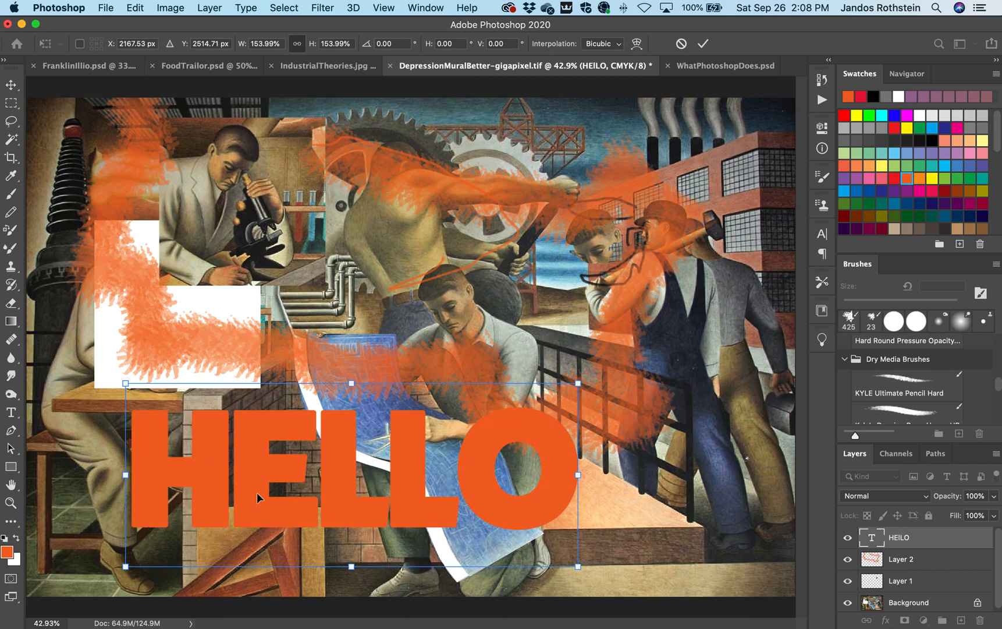
left_click_drag(218, 442, 256, 464)
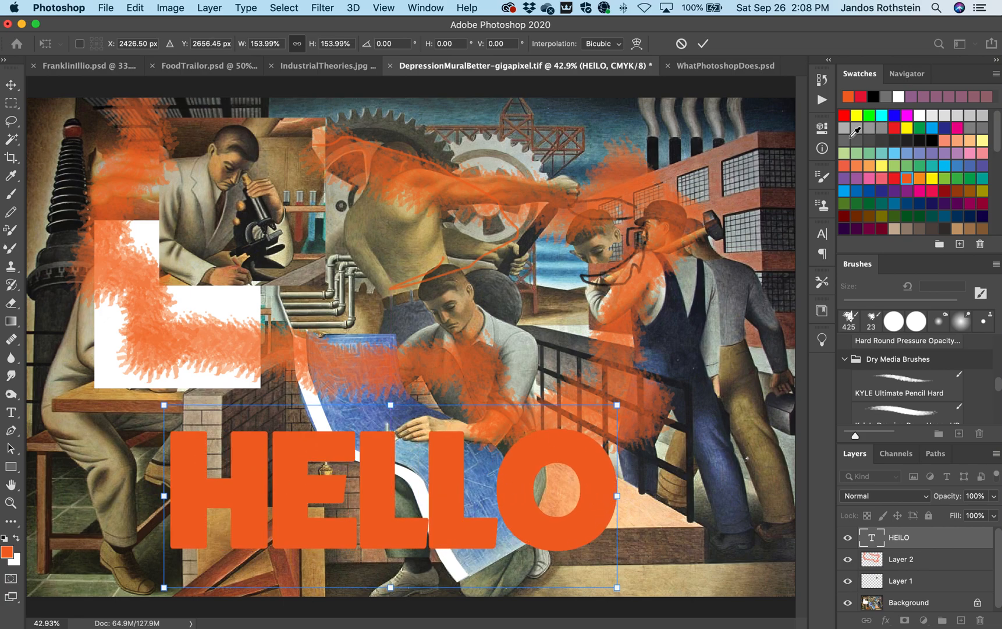
Finish the transform and try a rectangular marquee selection across the first letters of HELLO.
left_click(11, 103)
left_click_drag(181, 477, 352, 492)
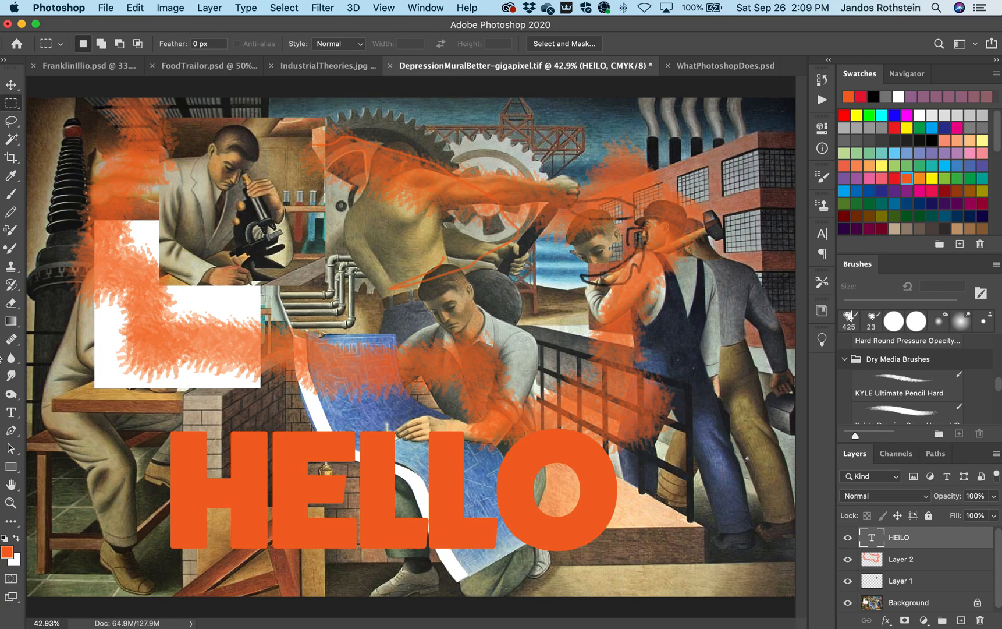
Recolour the whole HELLO text white.
left_click(11, 412)
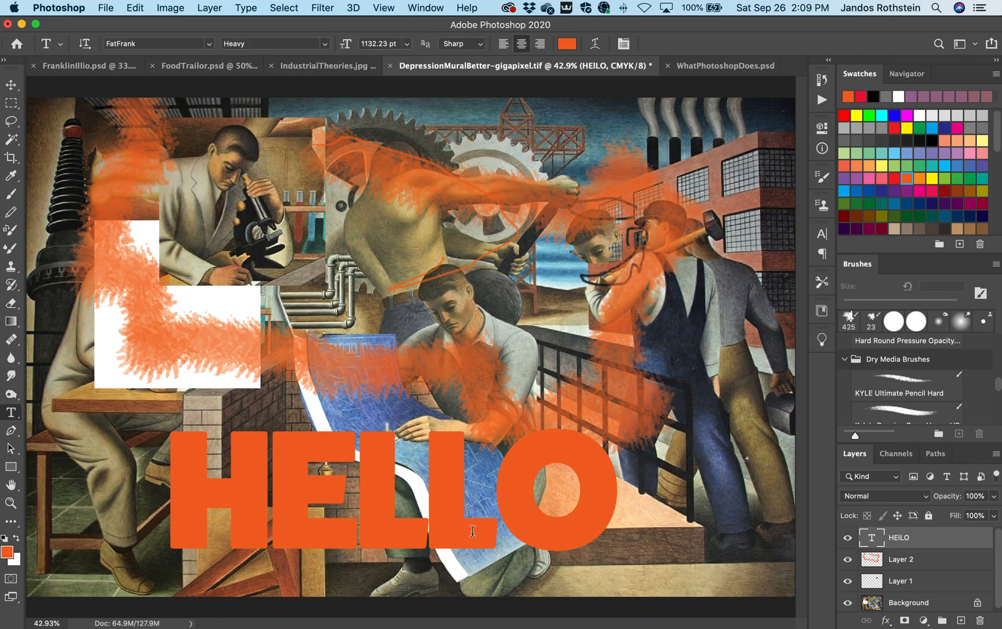
double_click(443, 515)
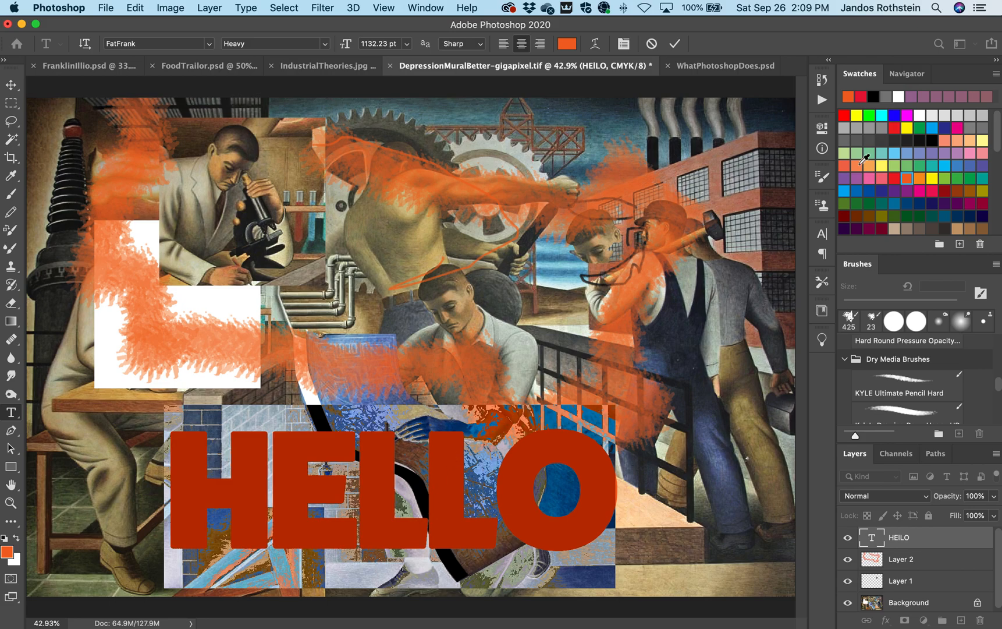
left_click(563, 46)
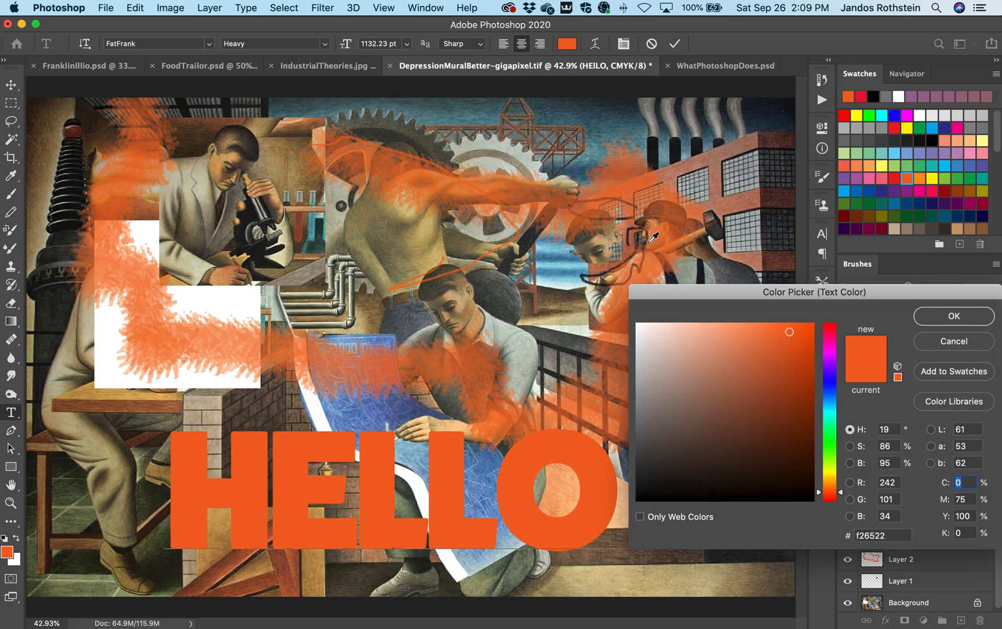
left_click(643, 327)
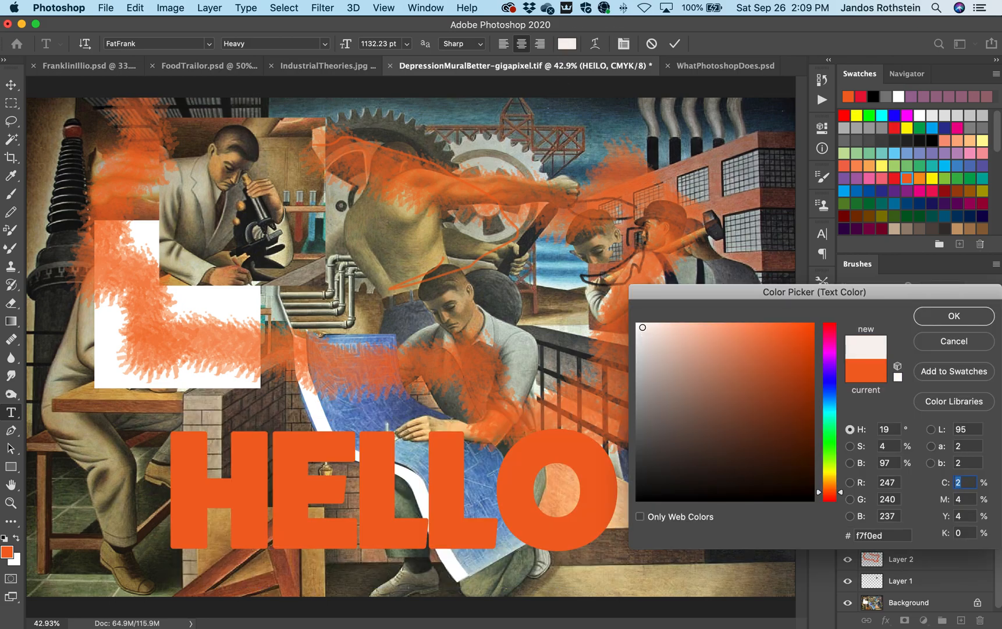
left_click_drag(643, 328, 638, 324)
left_click(943, 316)
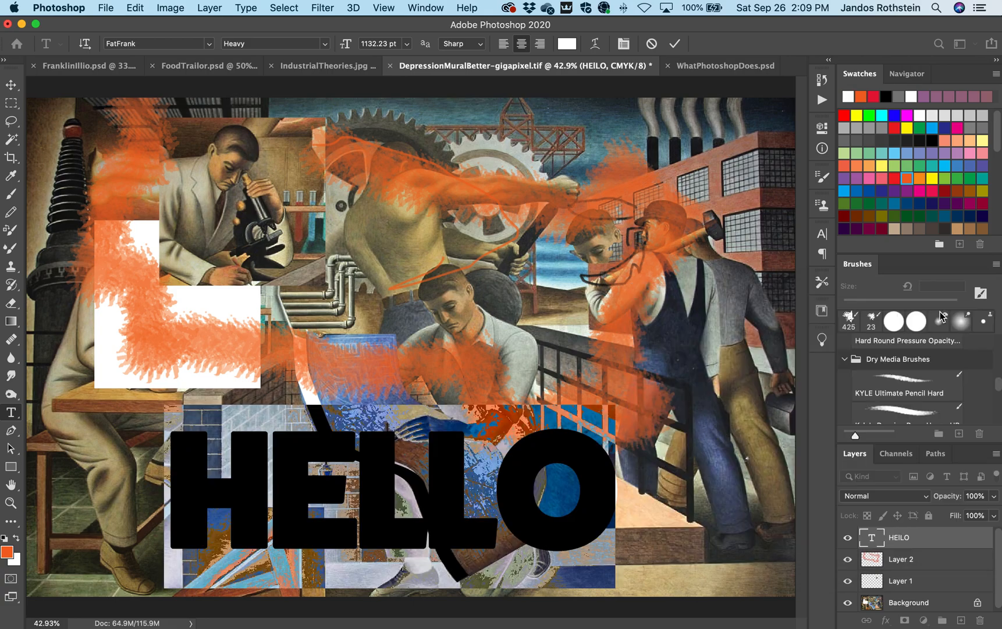
left_click(11, 85)
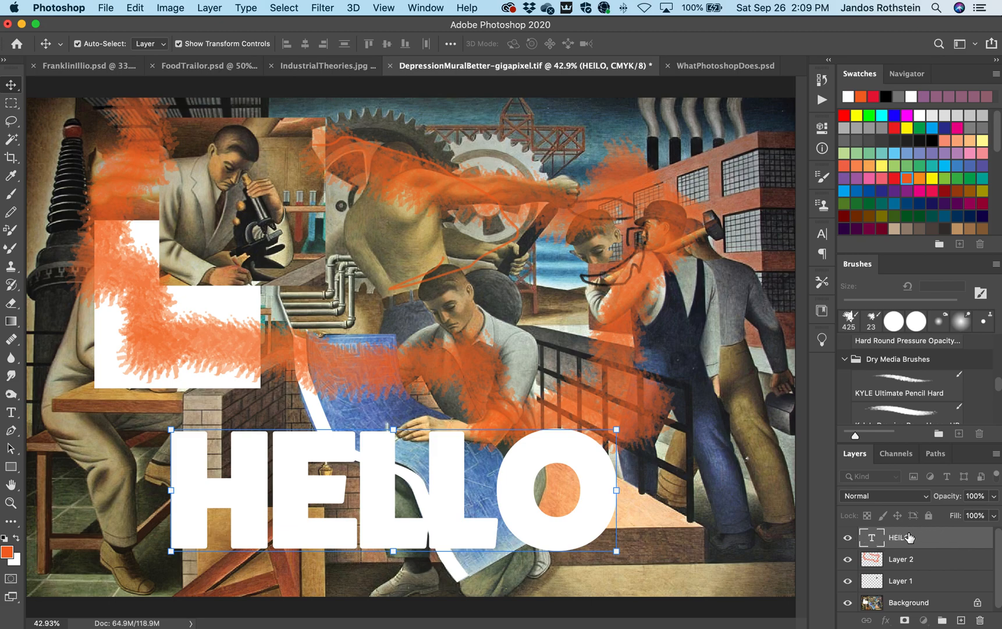
Place the HELLO text layer beneath Layer 2 and shift the text slightly up and right on the mural.
left_click_drag(910, 537, 911, 567)
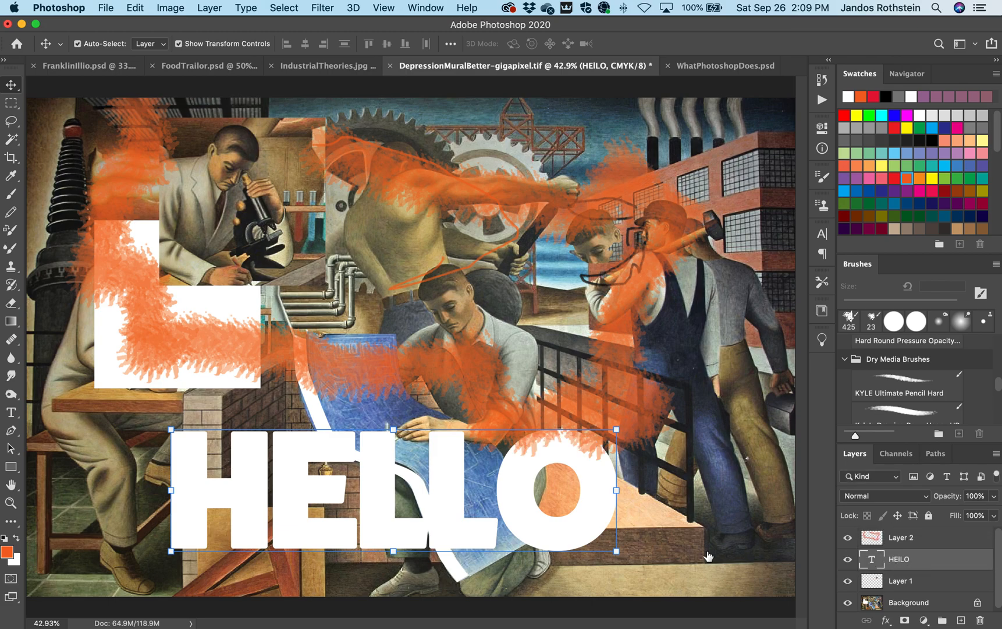
left_click_drag(436, 513, 446, 488)
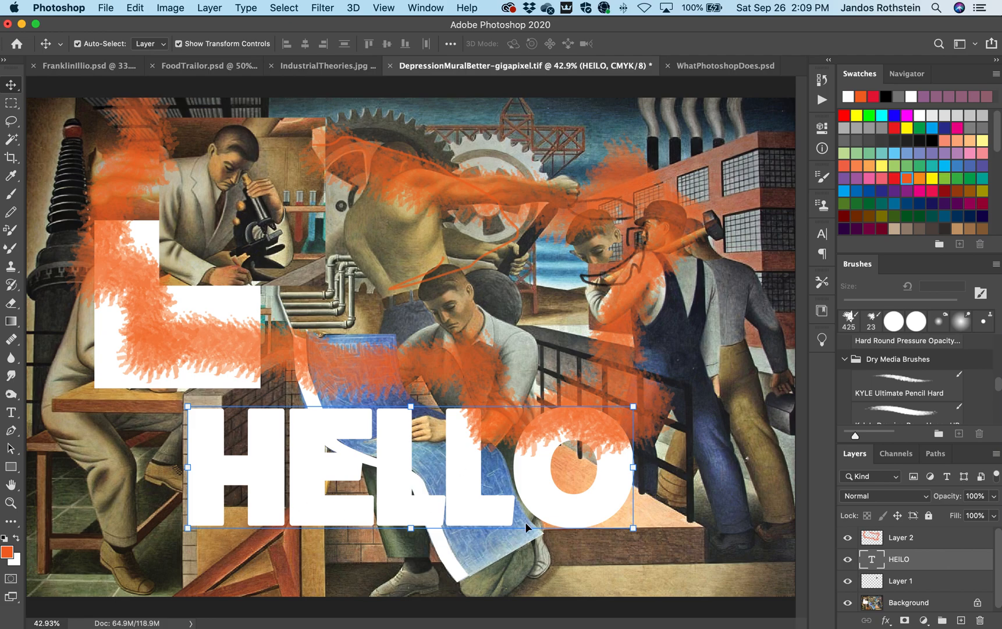
scroll(930, 590, "down", 1)
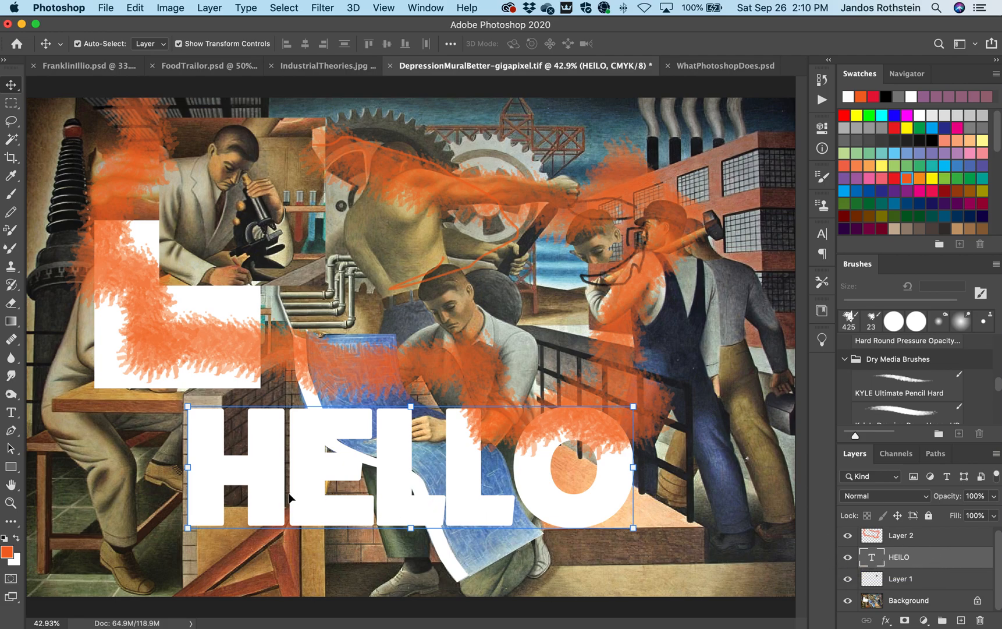
mouse_move(347, 496)
left_mouse_down()
mouse_move(378, 504)
mouse_move(364, 504)
left_mouse_up()
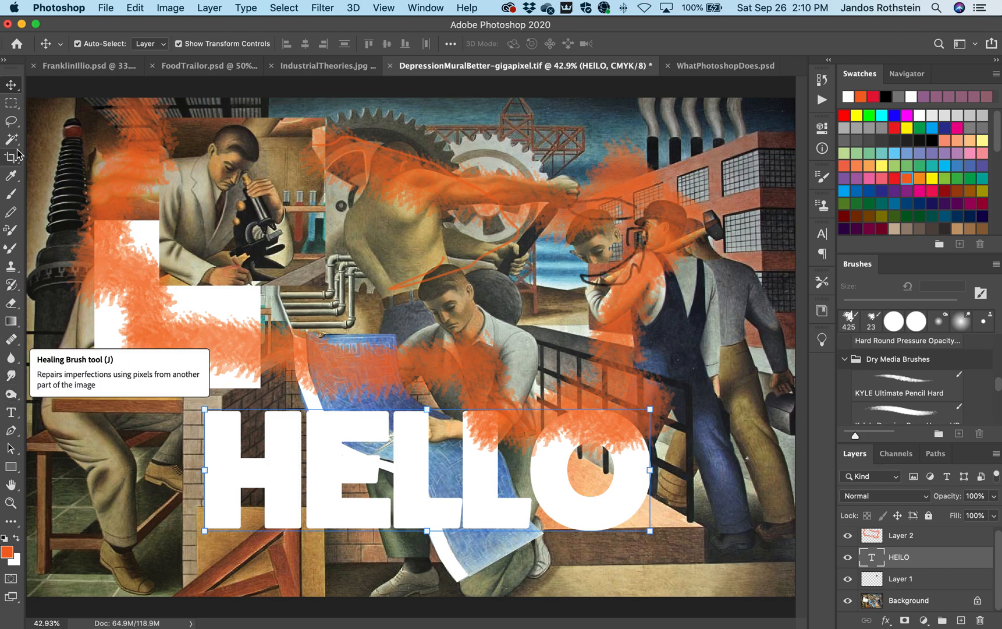
Add a Solid Color fill layer in blue (2227f2) directly above the HELLO text layer.
key("b")
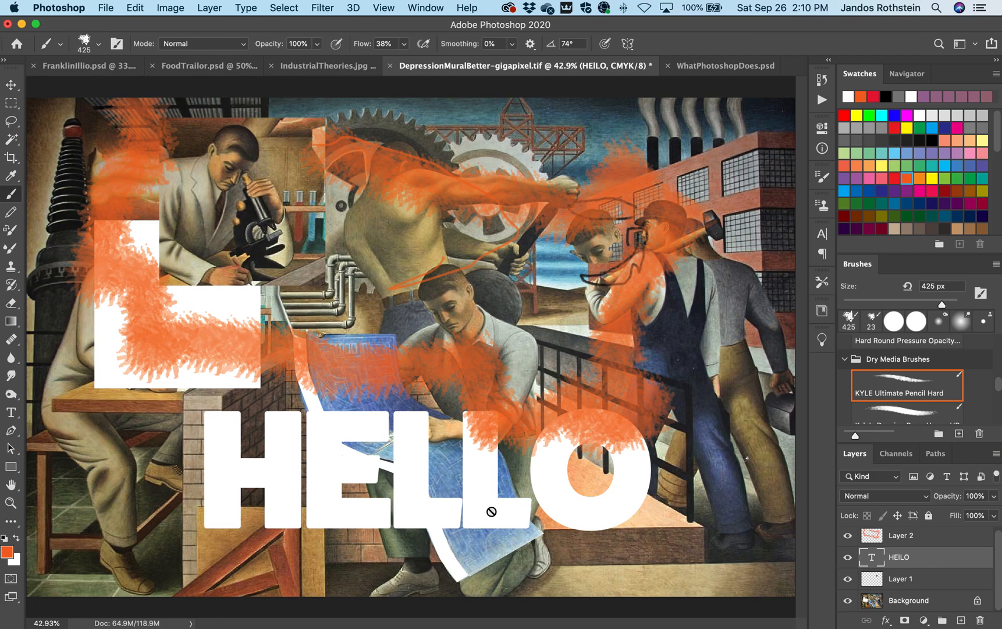
left_click(924, 620)
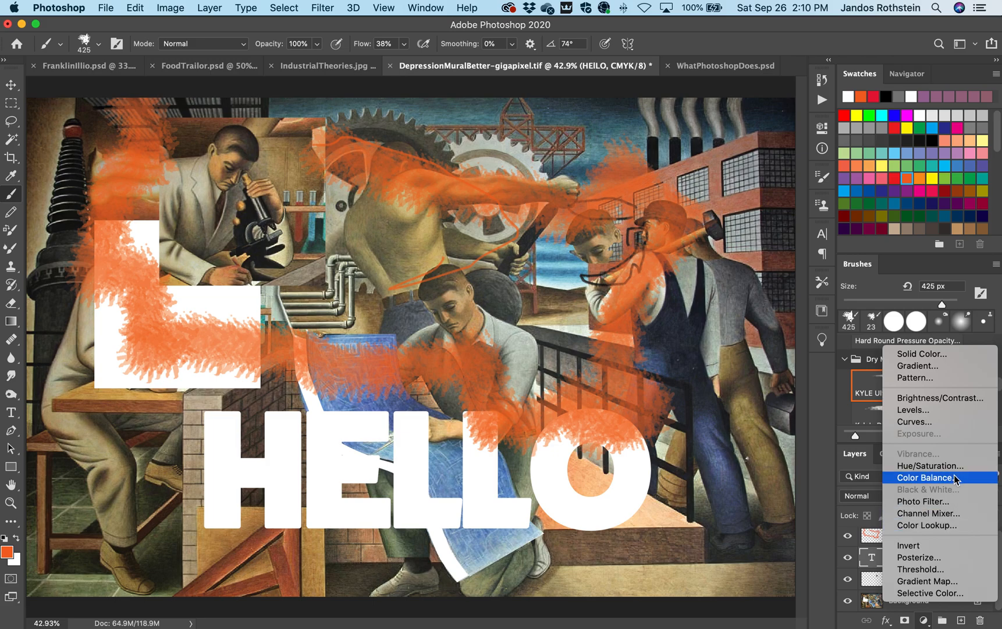
left_click(952, 354)
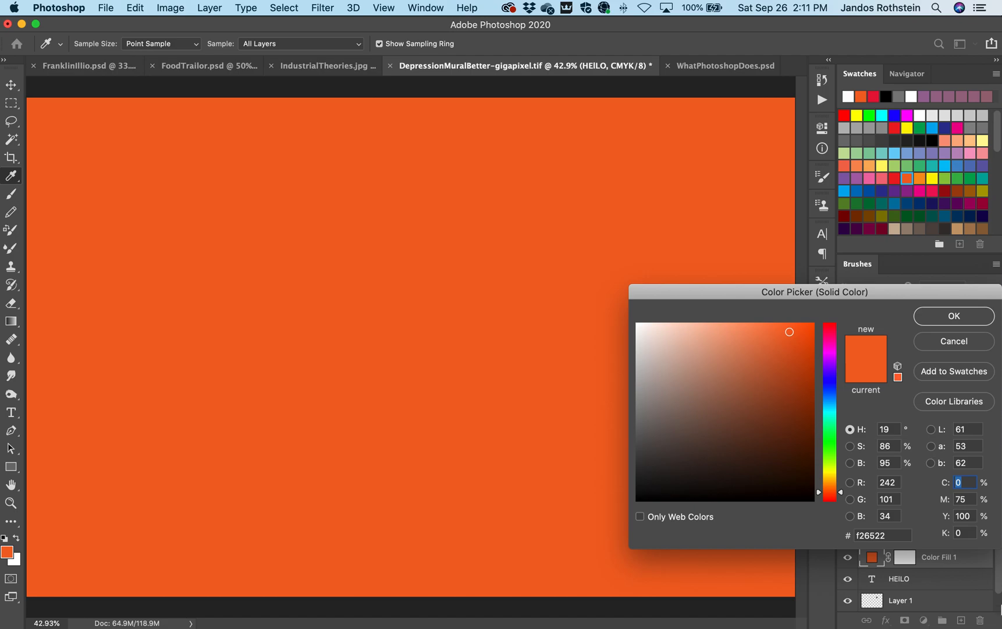
left_click(826, 382)
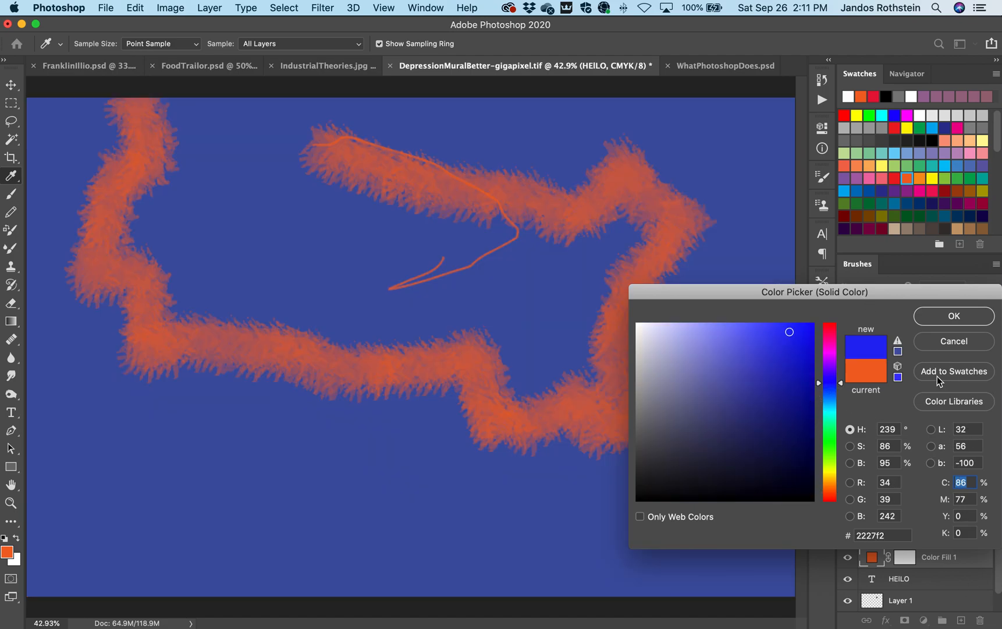
left_click(944, 314)
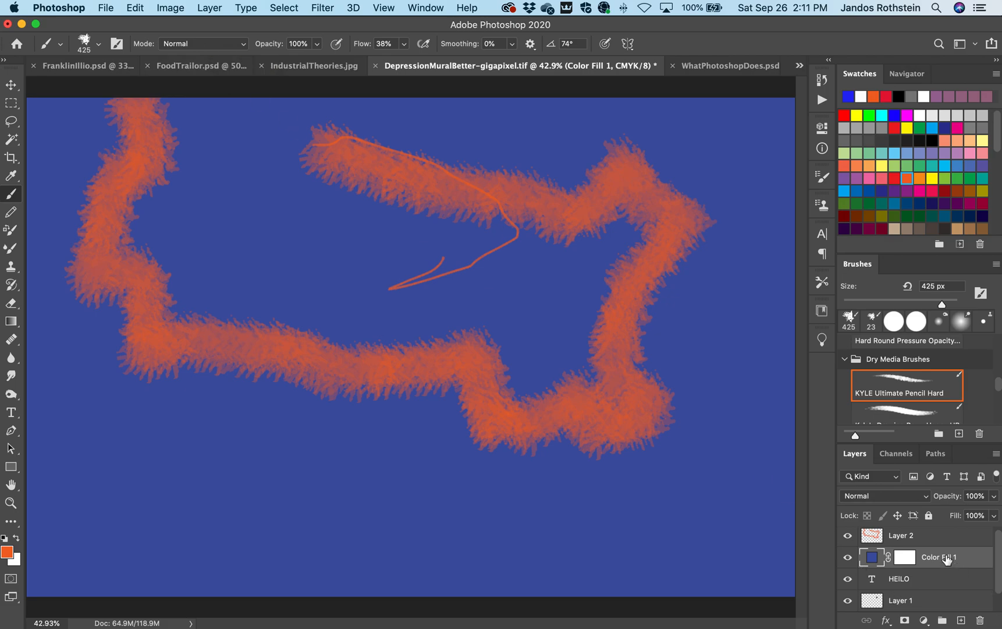
Set the blue fill layer to Multiply at 37% opacity and place it above Layer 2.
left_click(907, 498)
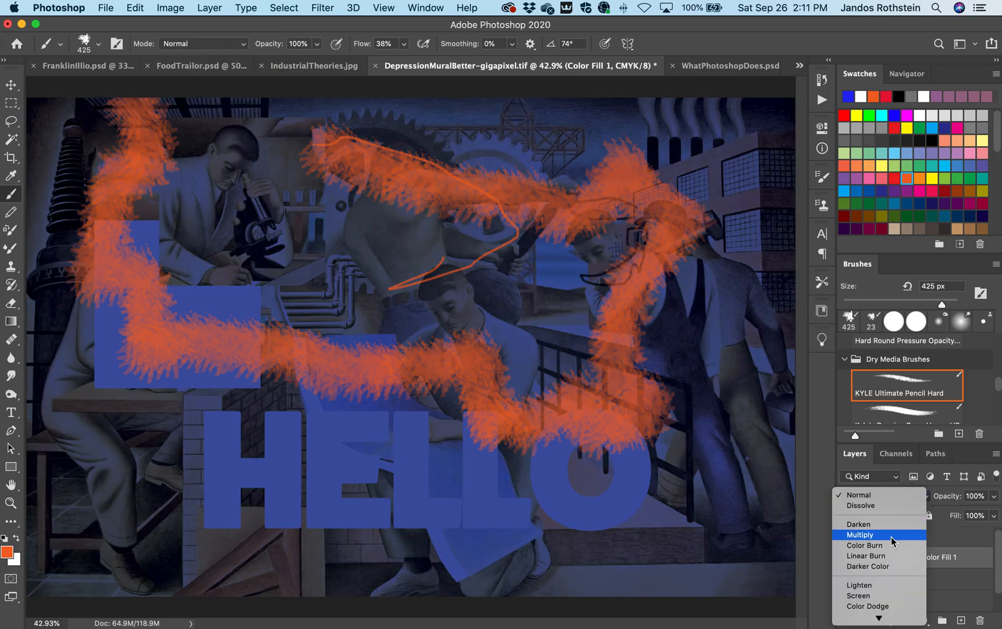
left_click(892, 534)
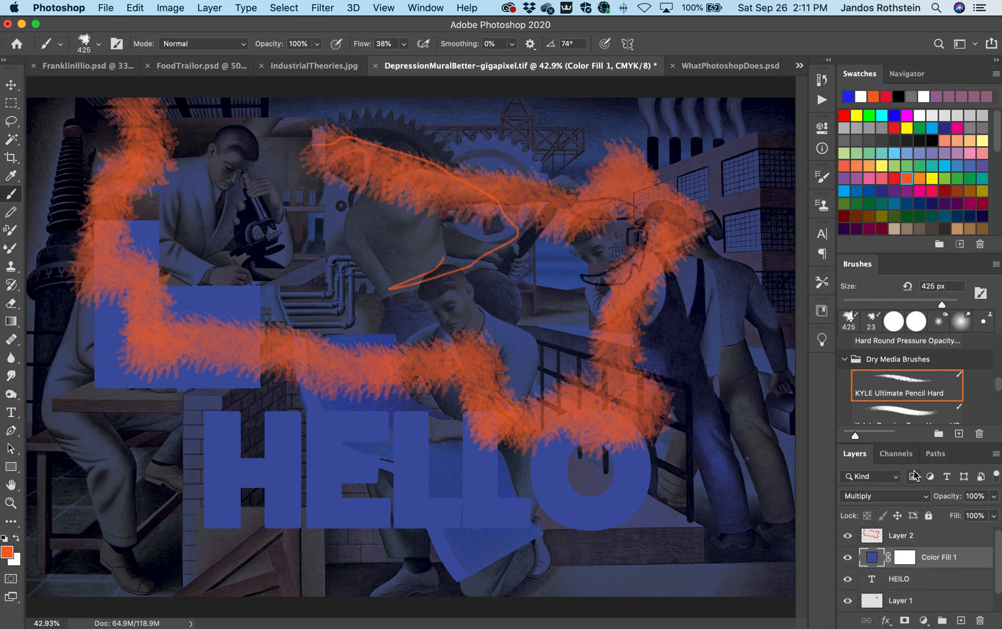
left_click_drag(995, 498, 952, 512)
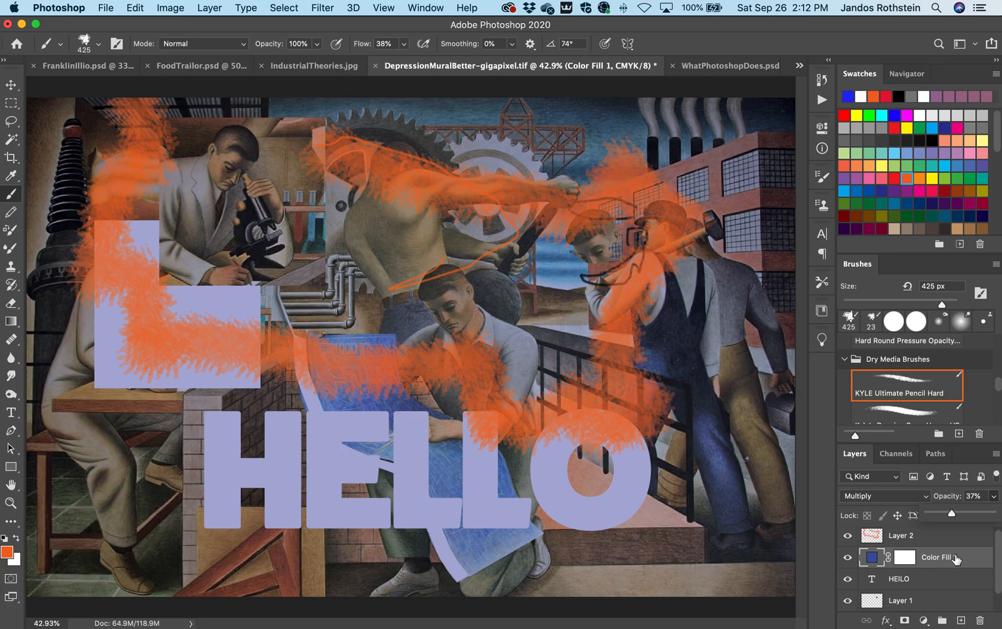
left_click_drag(949, 557, 937, 525)
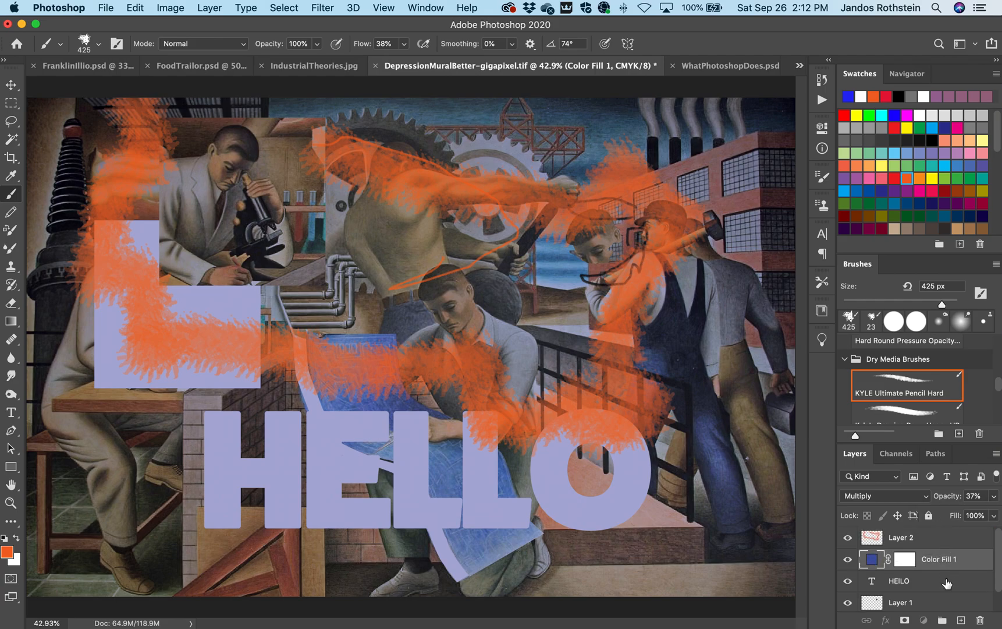
mouse_move(878, 560)
left_mouse_down()
mouse_move(867, 562)
mouse_move(863, 536)
left_mouse_up()
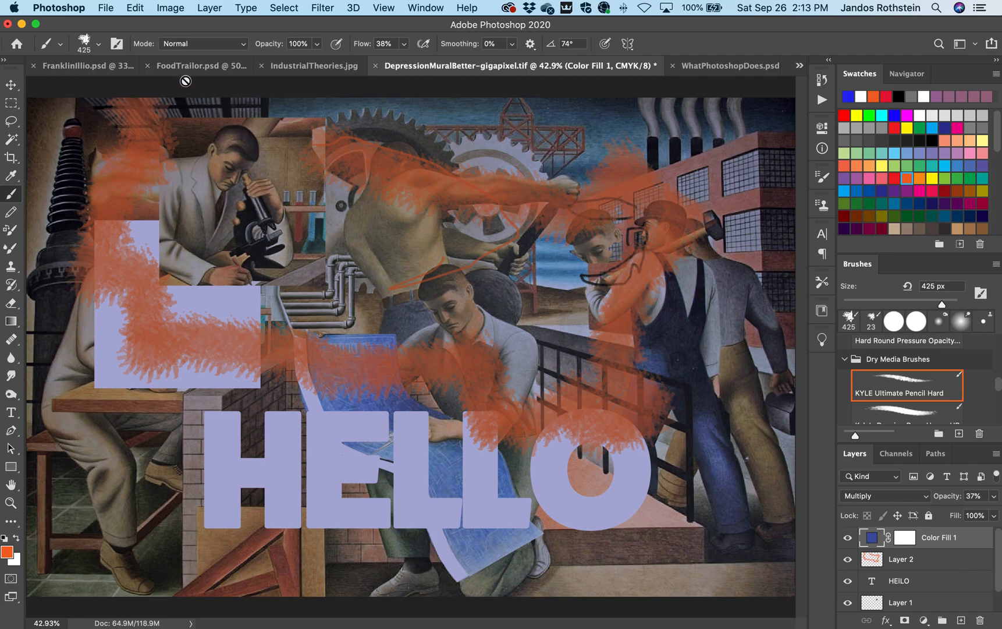
Compare the food trailer cutout in FoodTrailor.psd with its use in the IndustrialTheories.jpg collage.
left_click(194, 66)
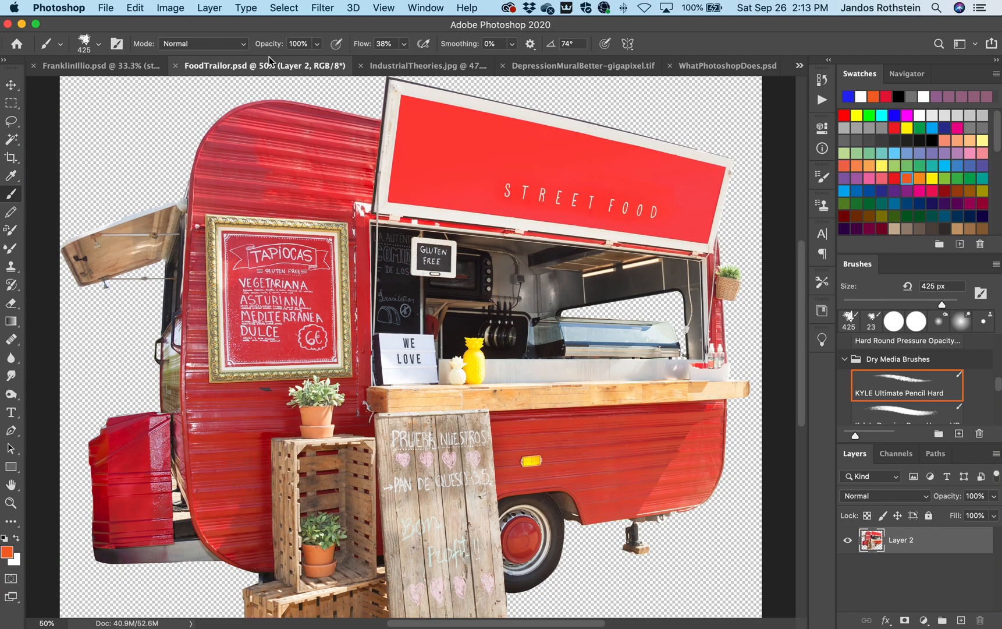
left_click(423, 67)
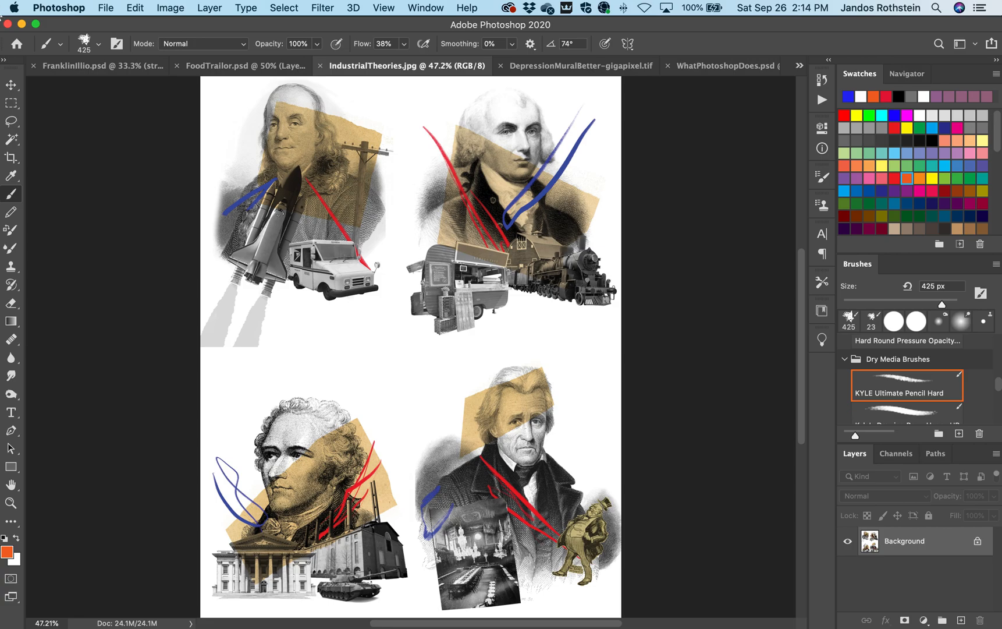
left_click(252, 67)
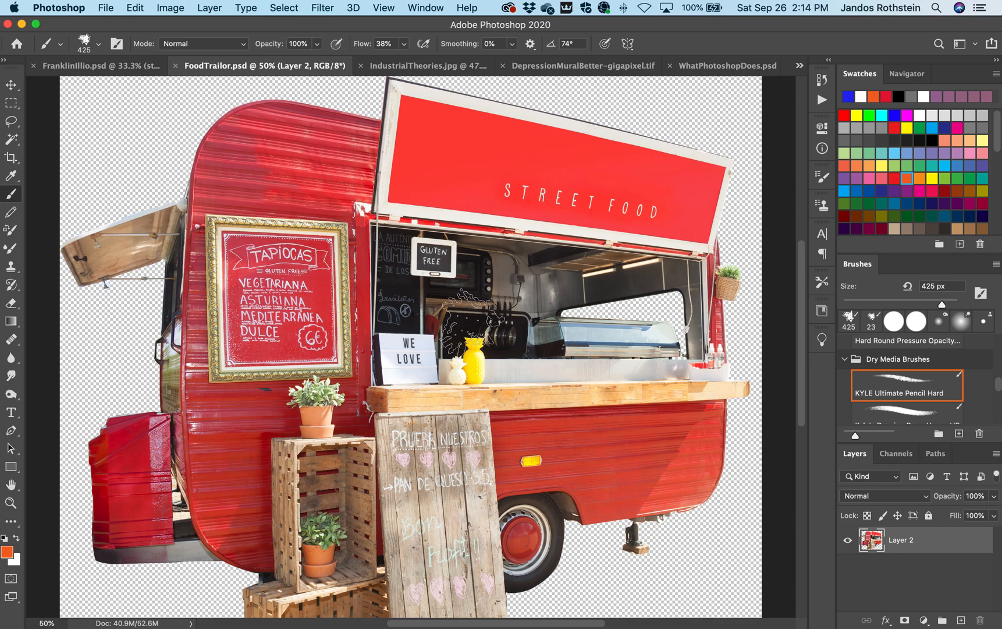
left_click(408, 66)
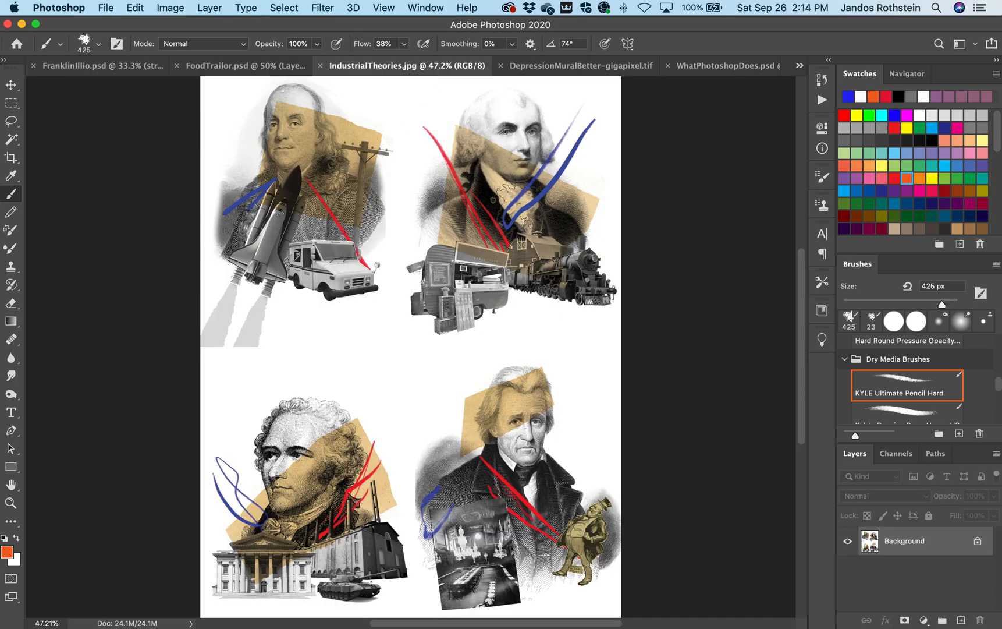
Load the FoodPath path as a selection around the trailer in FoodTrailor.psd.
left_click(258, 69)
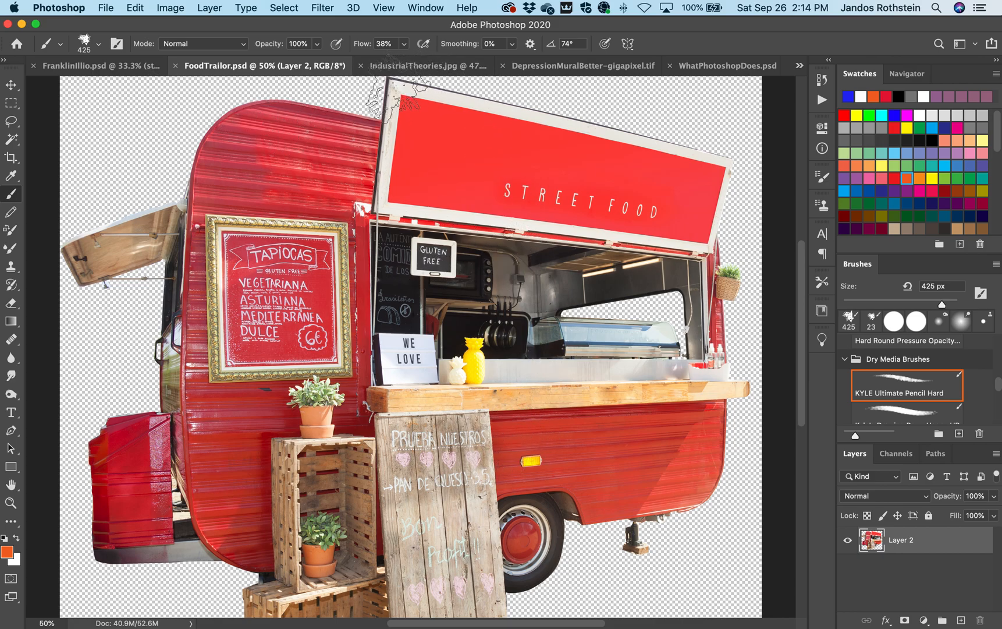
left_click(936, 455)
left_click(882, 479)
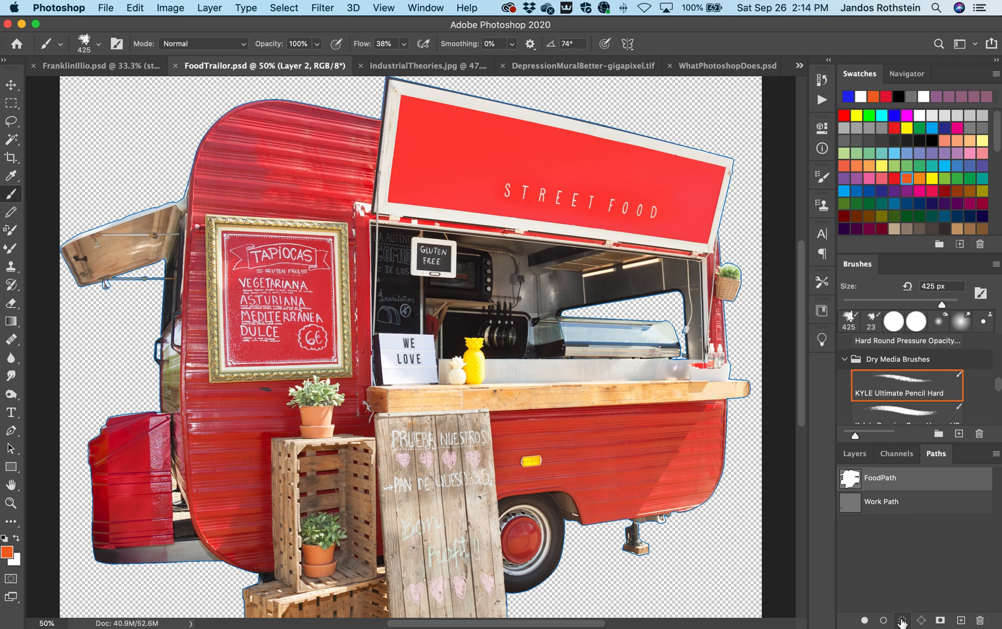
left_click(902, 621)
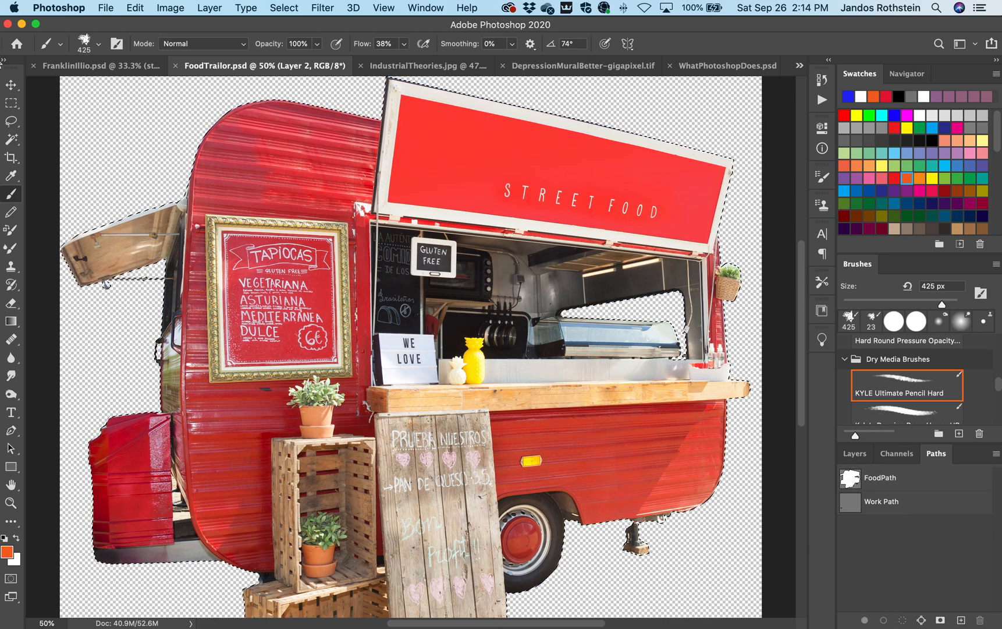
Try moving the selected trailer slightly up and right, undo the move, and deselect it.
key("v")
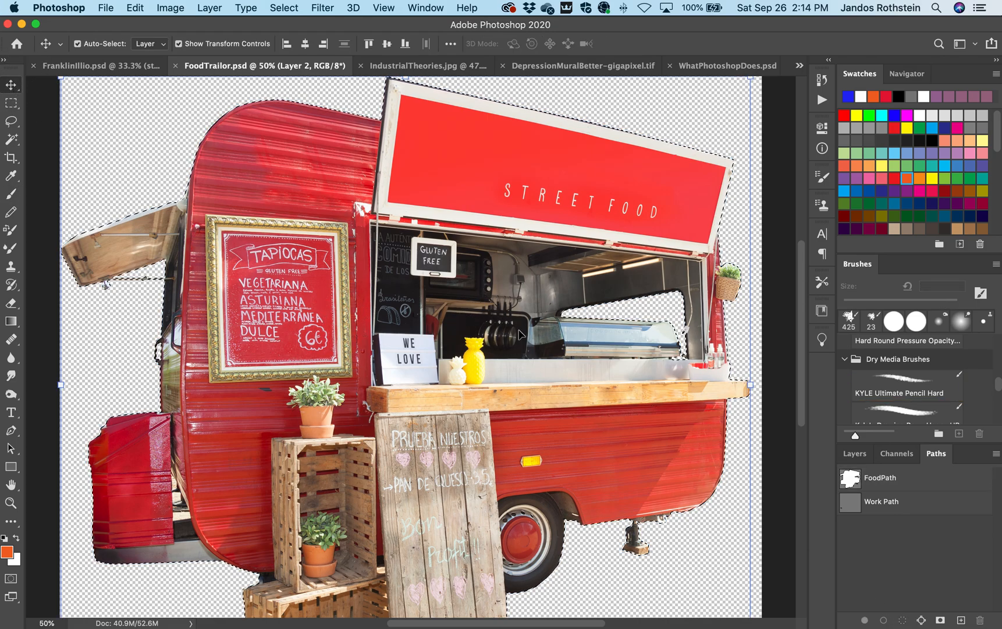
left_click_drag(524, 334, 535, 316)
key("super+z")
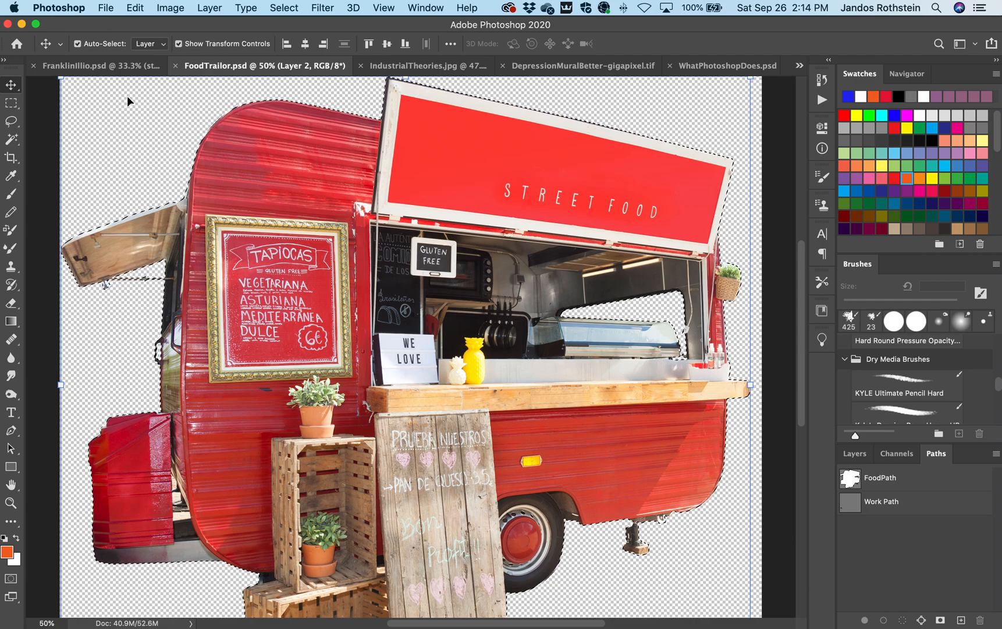
key("m")
left_click(103, 98)
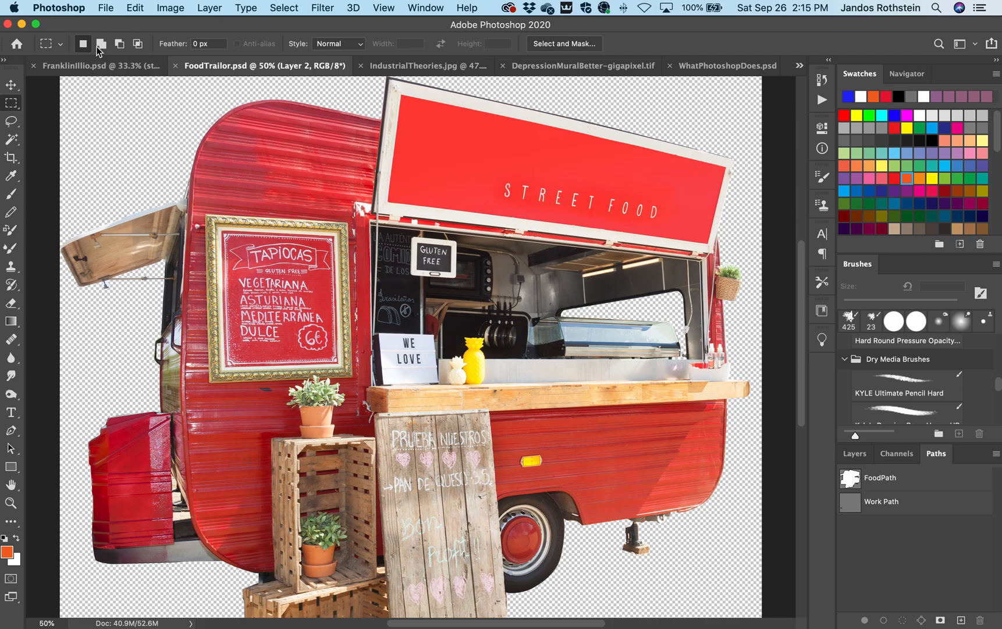
In FranklinIllio.psd, show the layers and move the space shuttle slightly up and right.
left_click(116, 71)
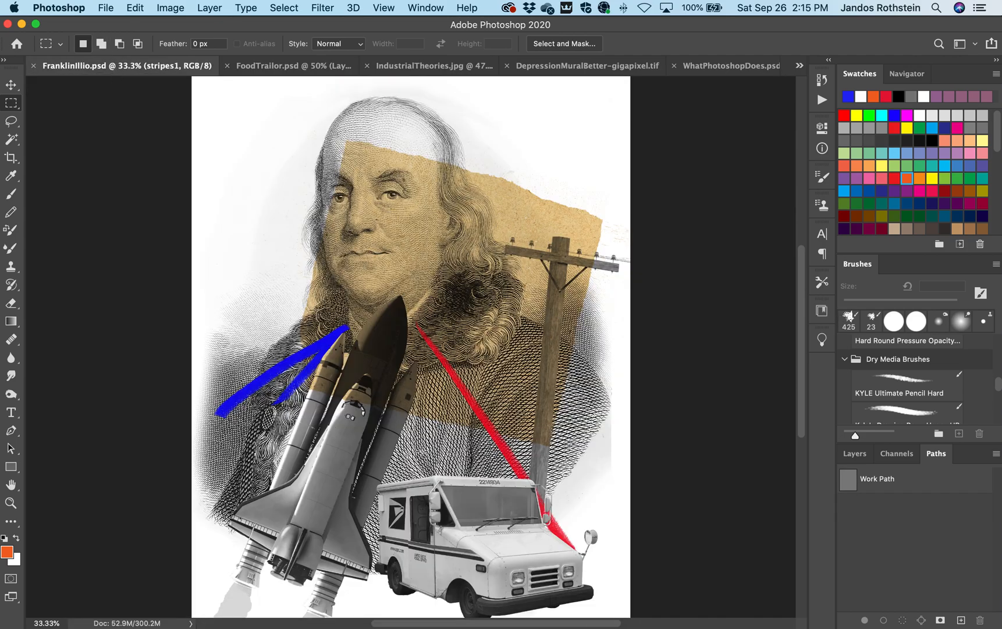
left_click_drag(239, 22, 229, 22)
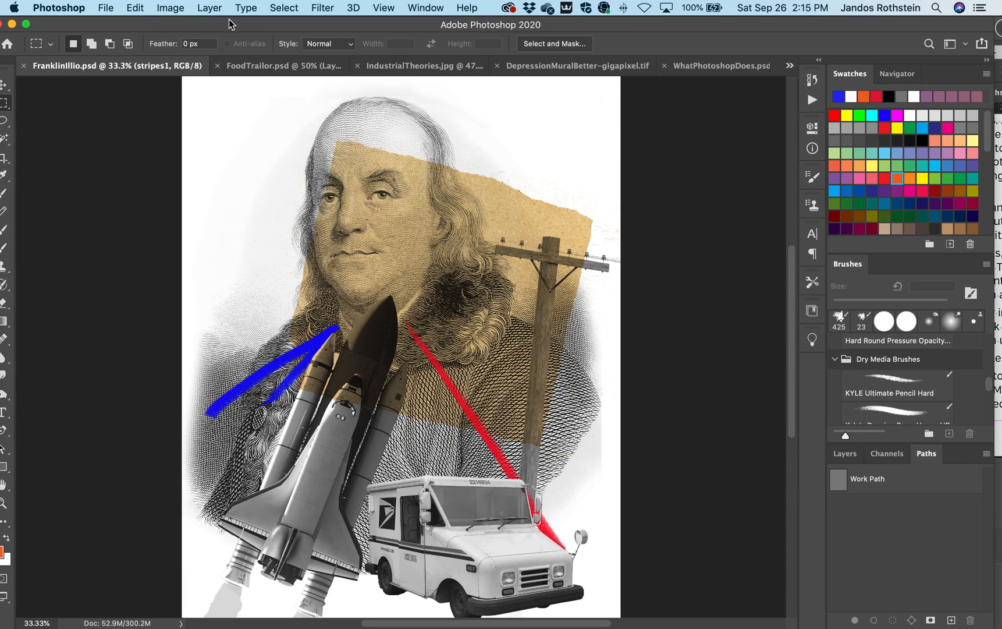
left_click(845, 453)
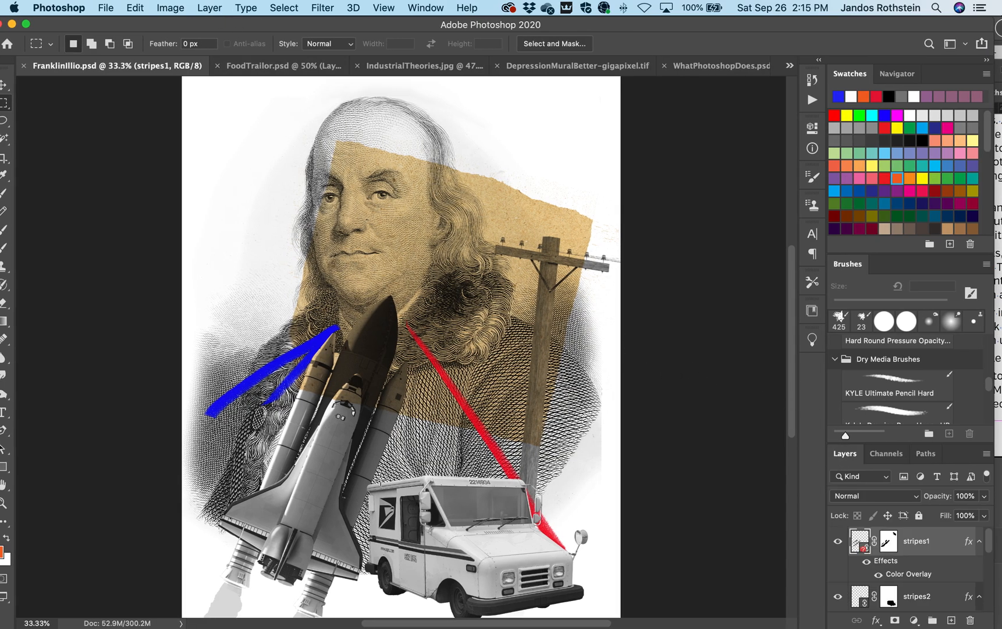
left_click(4, 86)
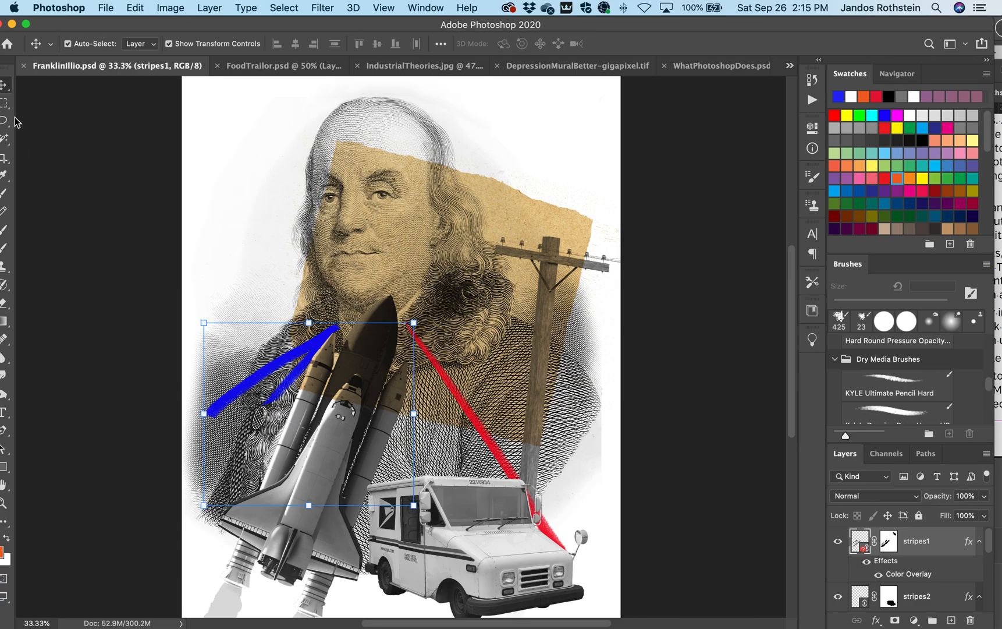
mouse_move(313, 499)
left_mouse_down()
mouse_move(266, 449)
mouse_move(336, 502)
mouse_move(329, 495)
left_mouse_up()
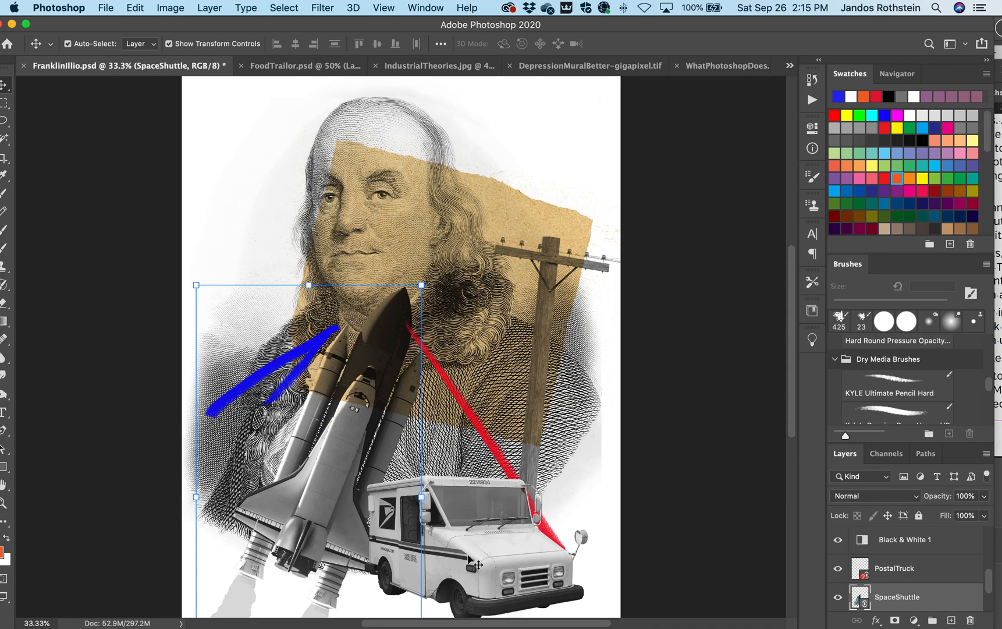
Move the postal truck slightly to the right and look through the layers around PostalTruck.
mouse_move(468, 531)
left_mouse_down()
mouse_move(483, 538)
mouse_move(468, 448)
mouse_move(476, 539)
mouse_move(468, 530)
left_mouse_up()
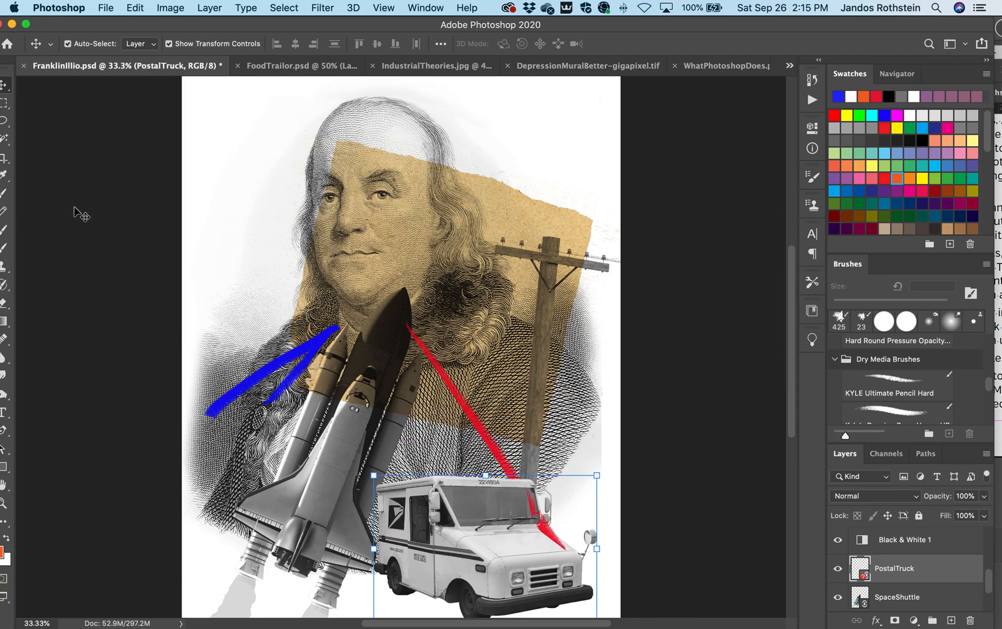
scroll(850, 559, "up", 2)
scroll(858, 565, "down", 4)
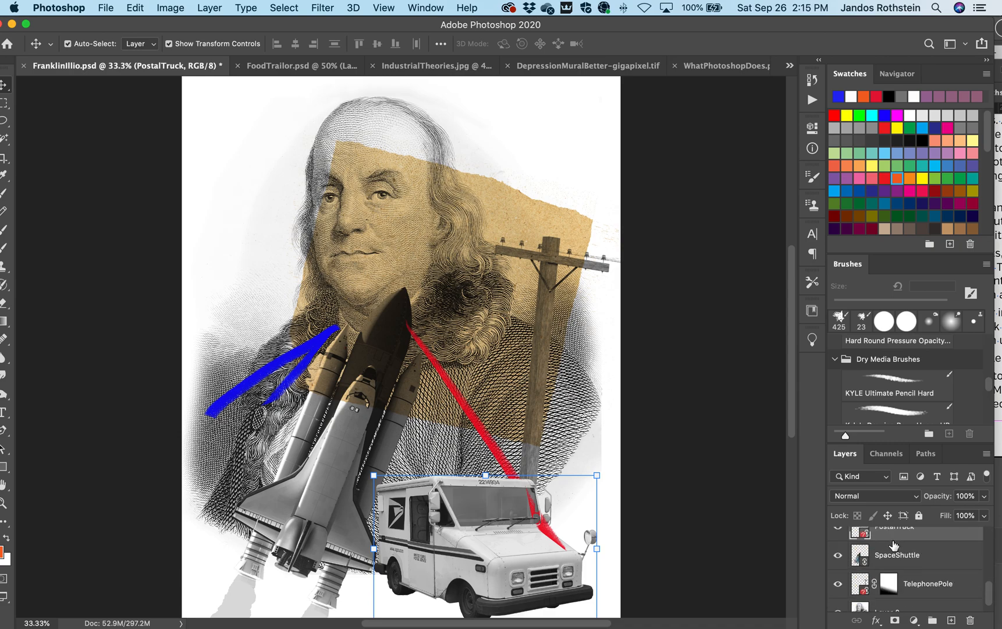
scroll(873, 566, "up", 1)
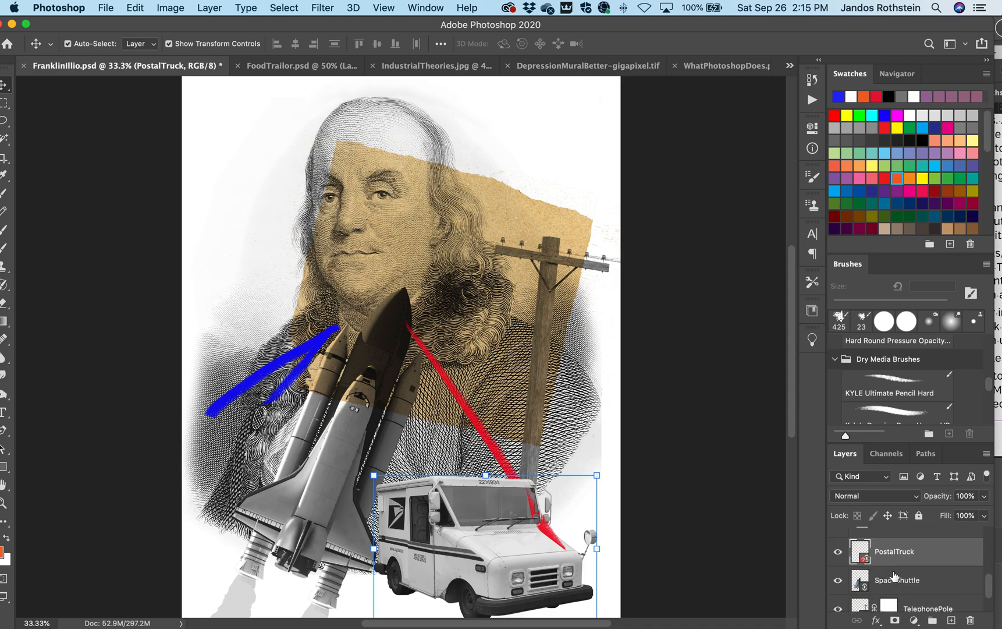
scroll(895, 577, "down", 2)
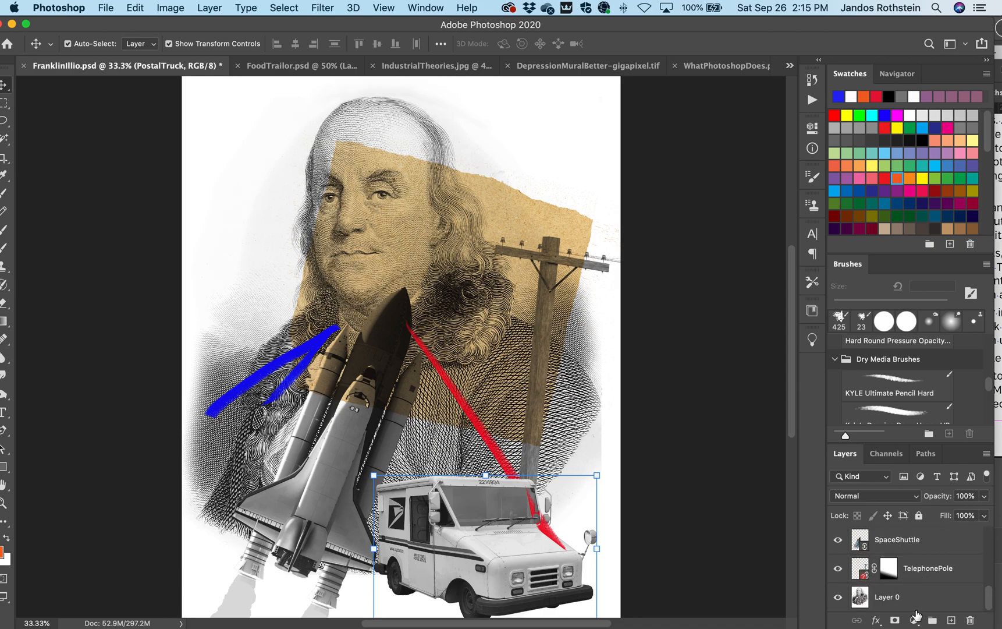
View the available fill and adjustment layer types, and compare the collage with the Black & White 1 adjustment layer hidden and shown.
left_click(916, 621)
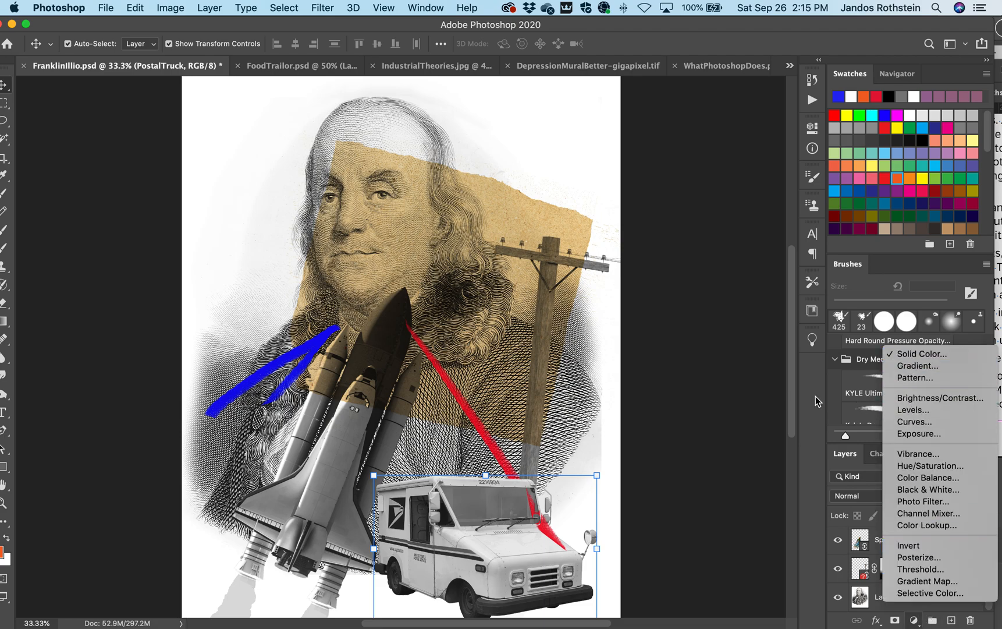
left_click(703, 431)
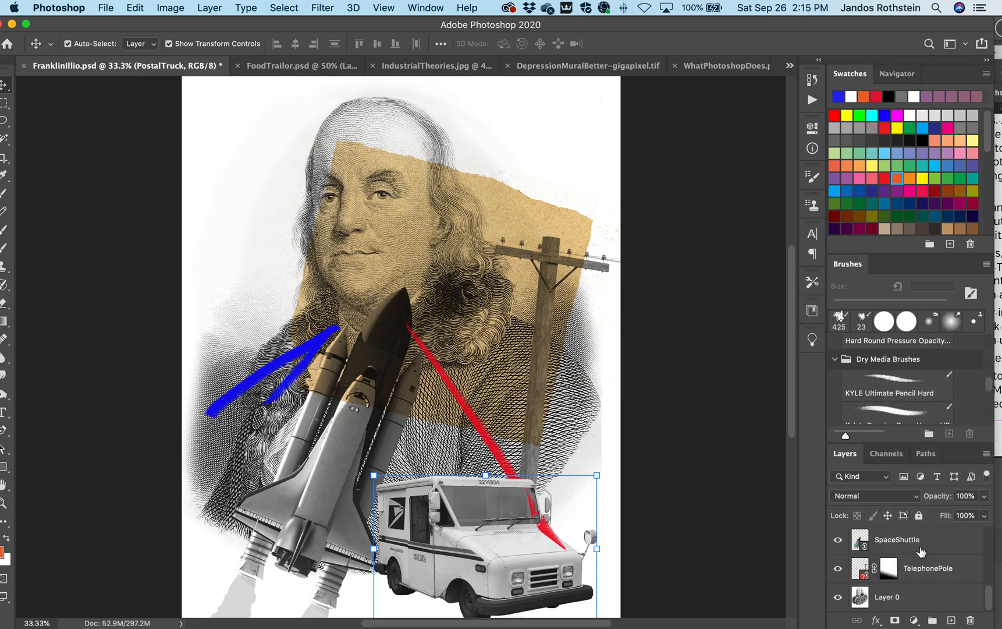
scroll(919, 551, "up", 2)
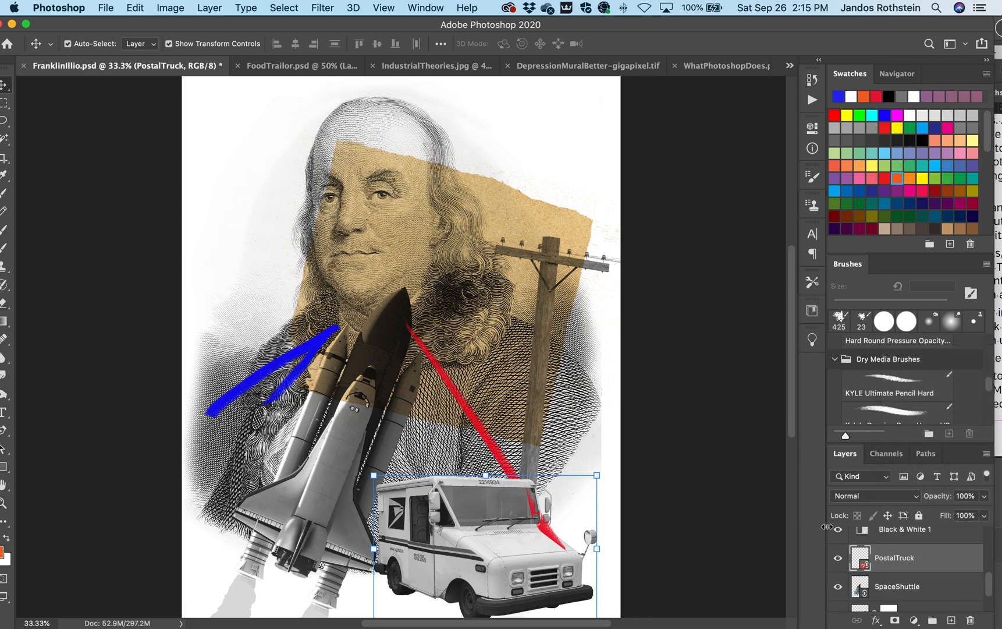
left_click(837, 532)
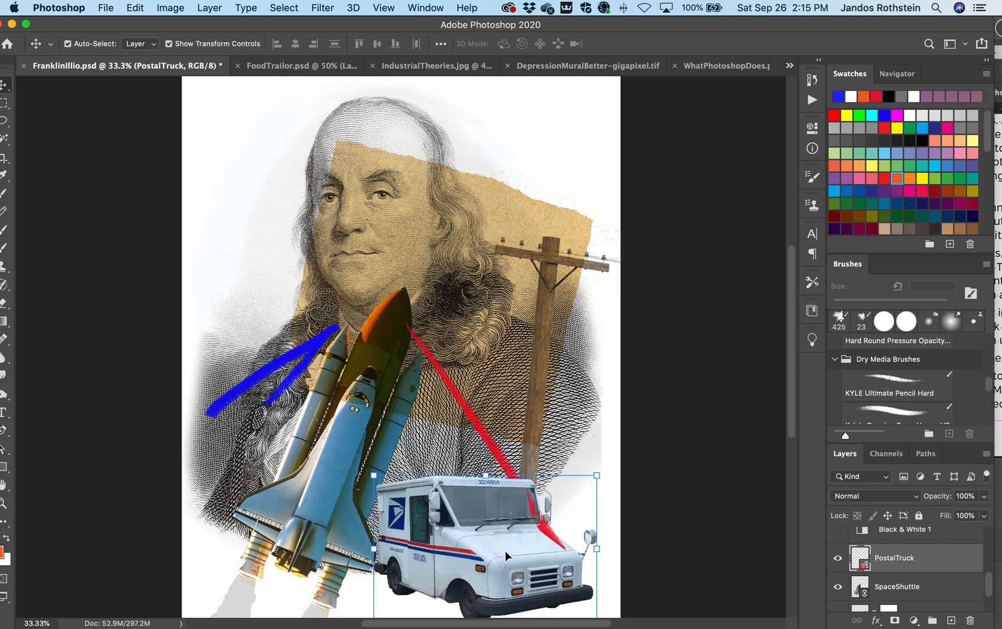
left_click(839, 532)
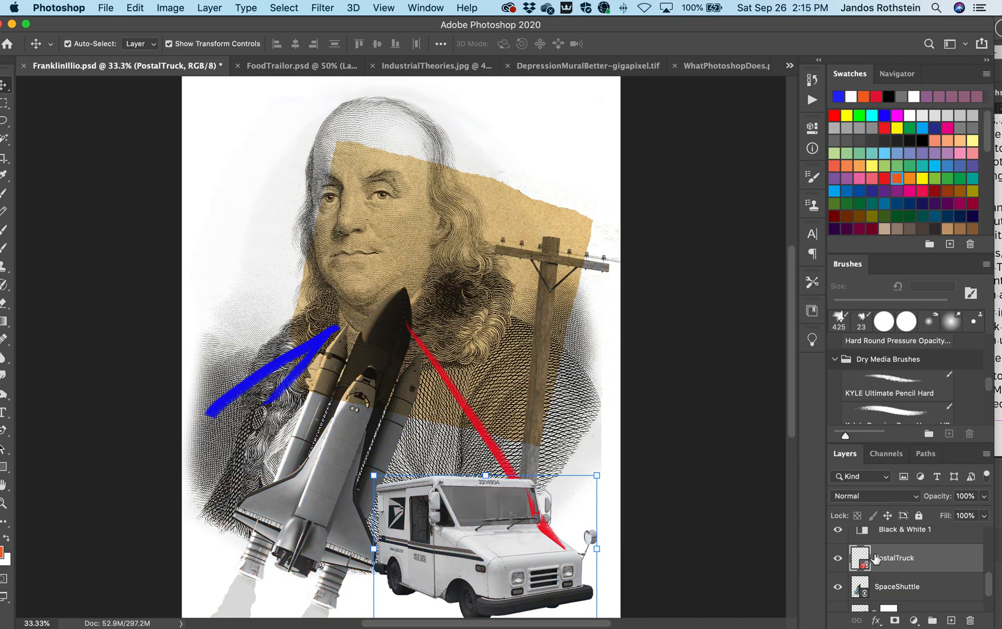
Compare the collage with the stripes1 layer hidden and shown, and with its layer effects off and on.
scroll(876, 558, "up", 3)
scroll(876, 558, "up", 1)
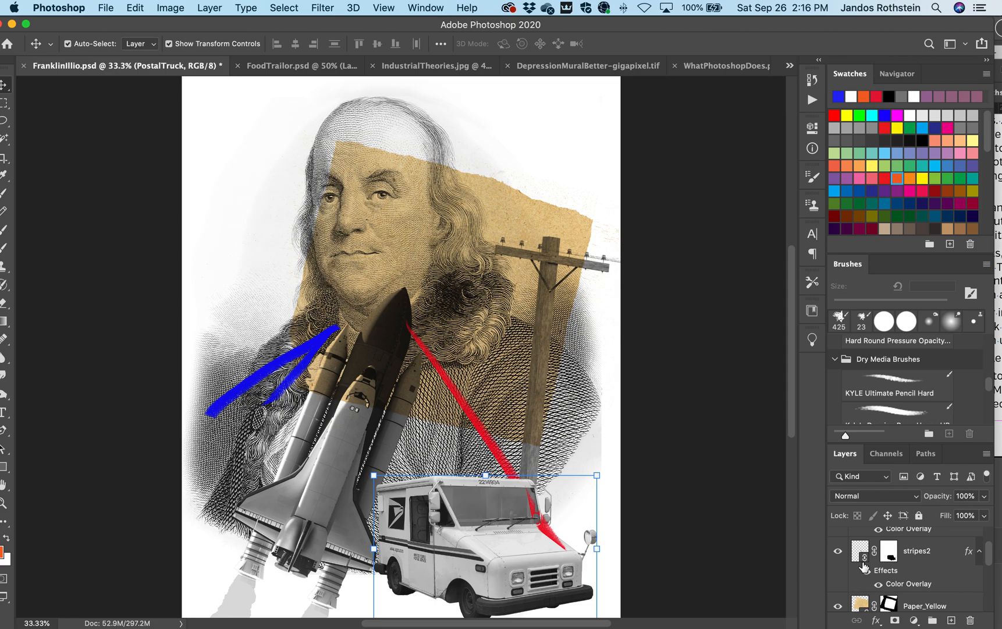
scroll(904, 562, "up", 1)
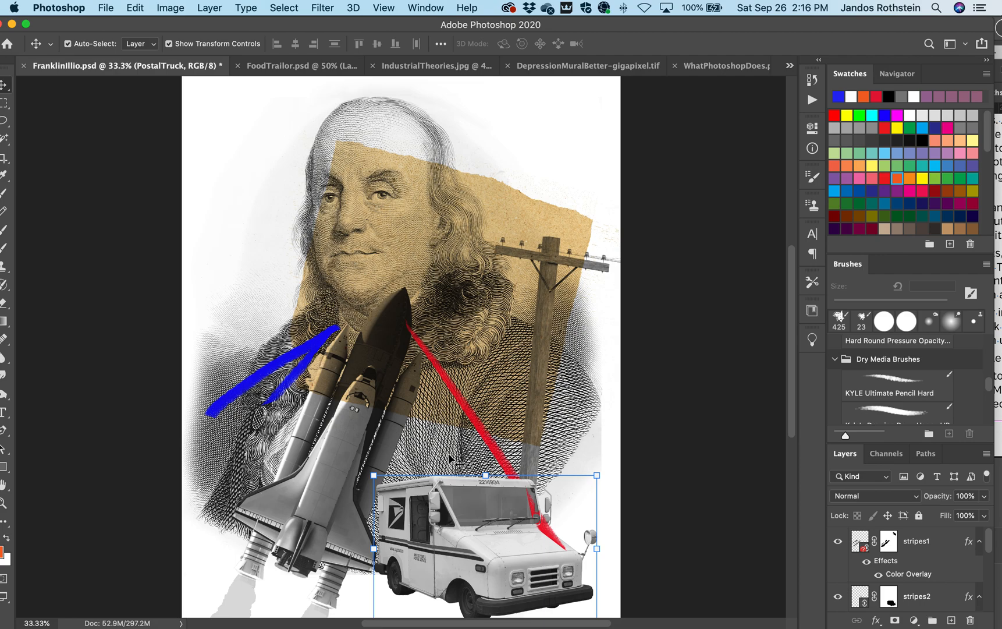
left_click(838, 541)
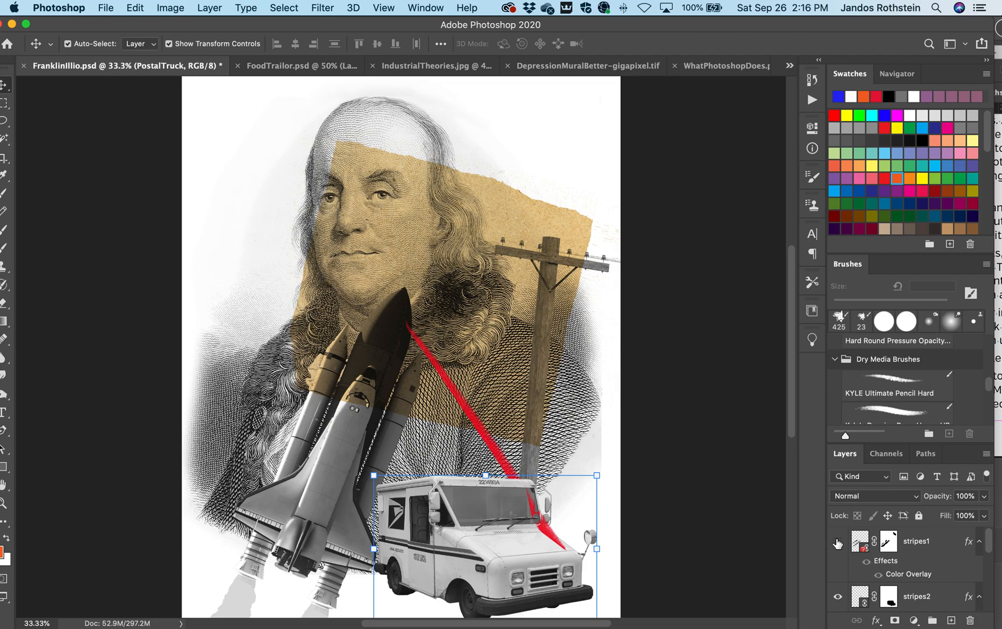
left_click(838, 541)
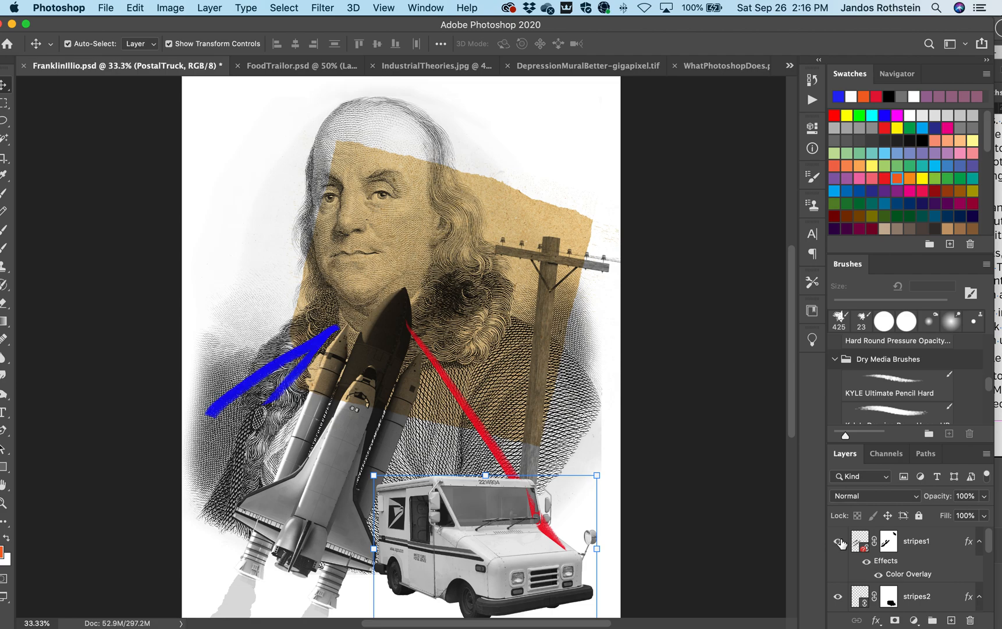
left_click(866, 562)
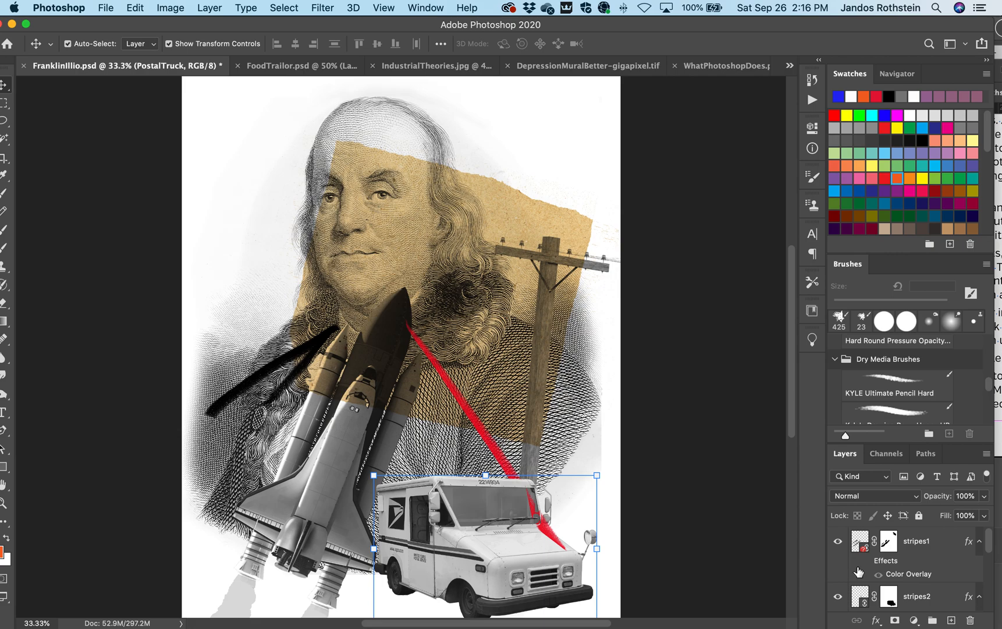
left_click(866, 563)
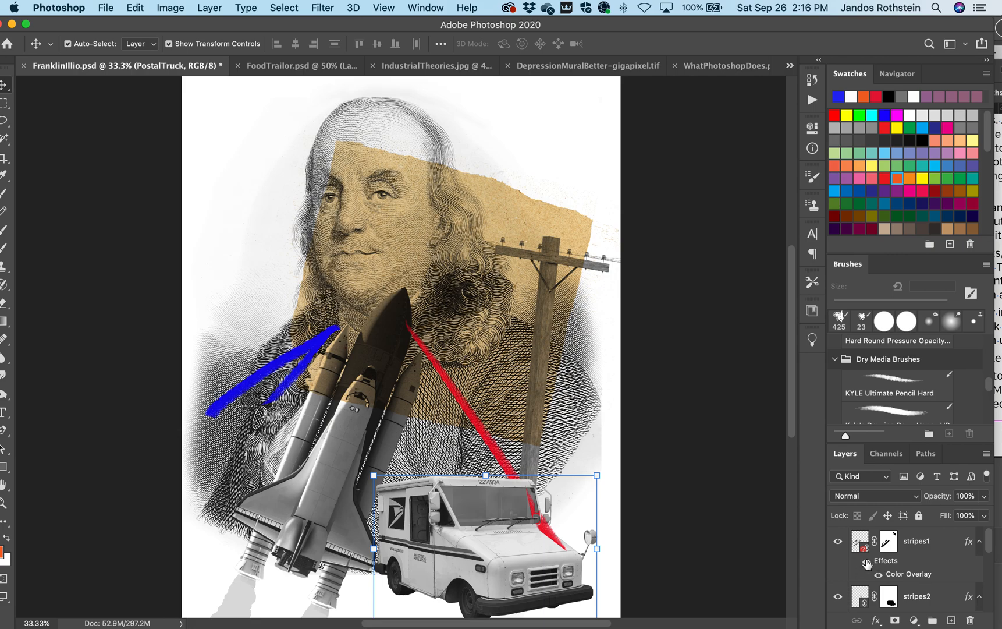
View the list of available layer effects and close it without applying any.
left_click(877, 620)
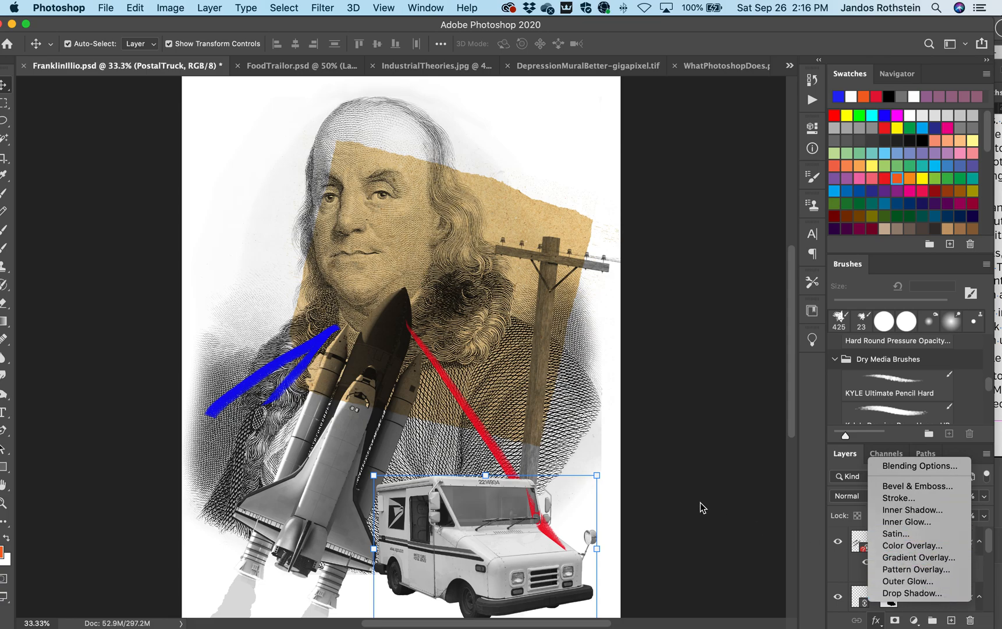
left_click(680, 491)
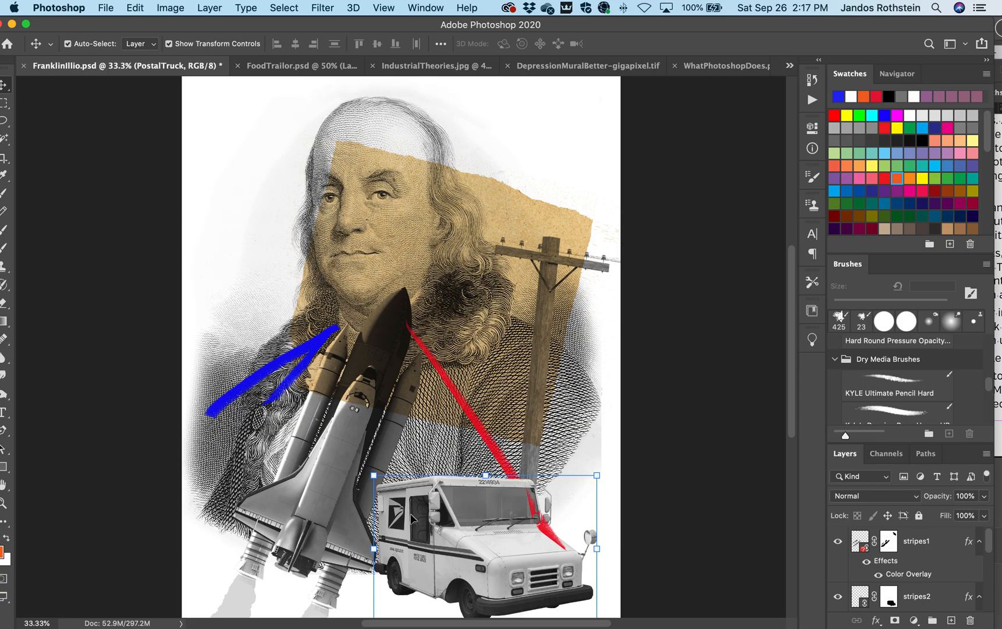
mouse_move(319, 617)
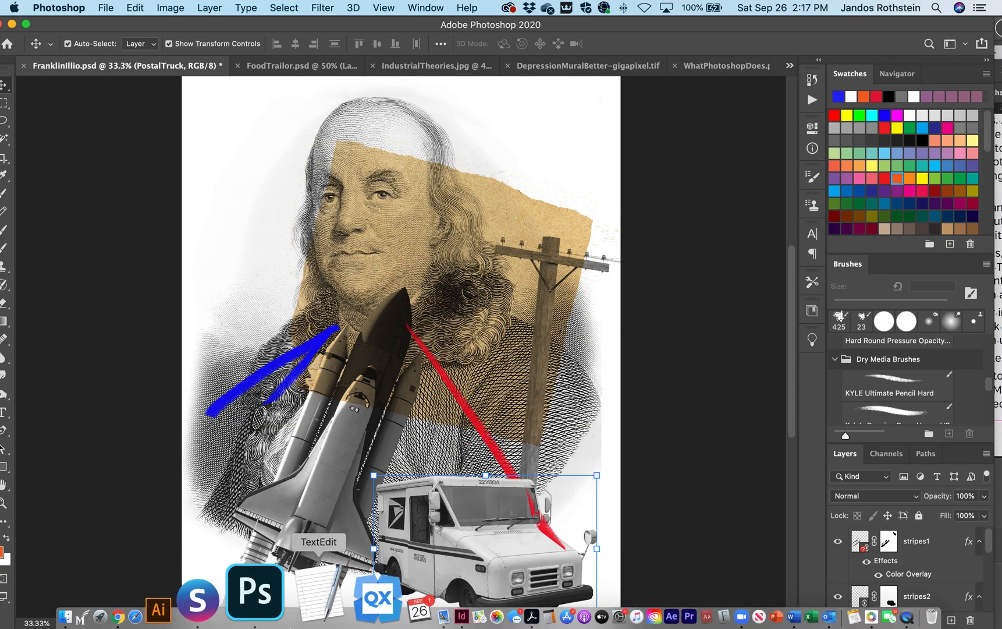